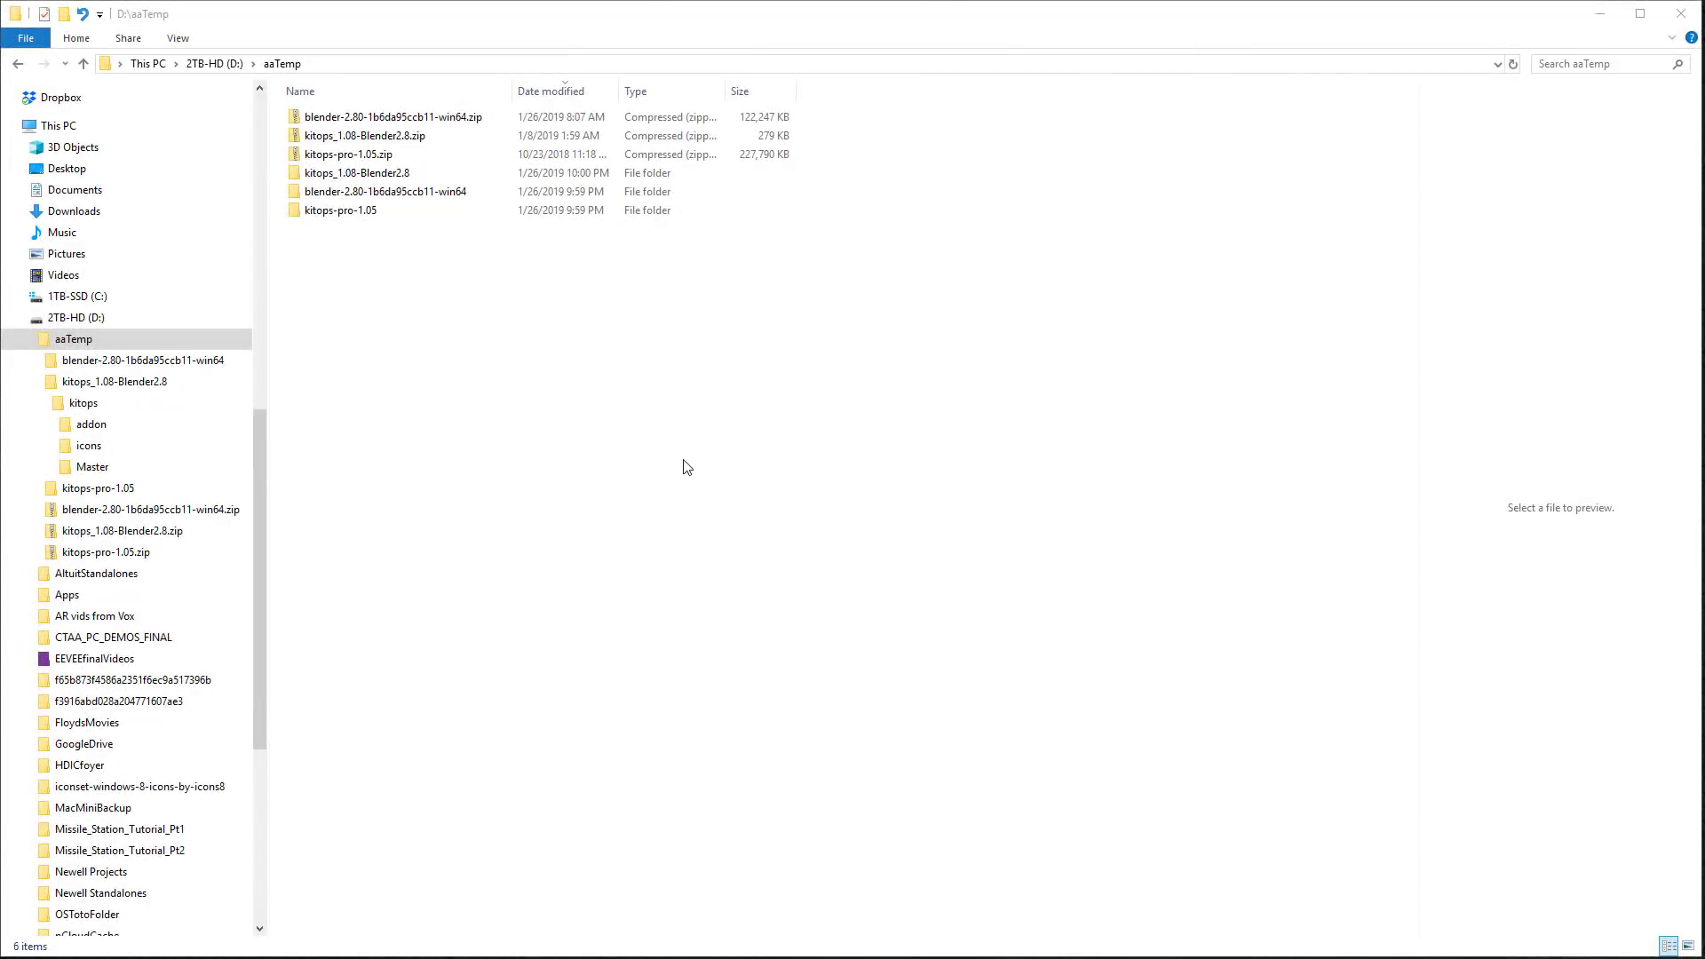
click(345, 118)
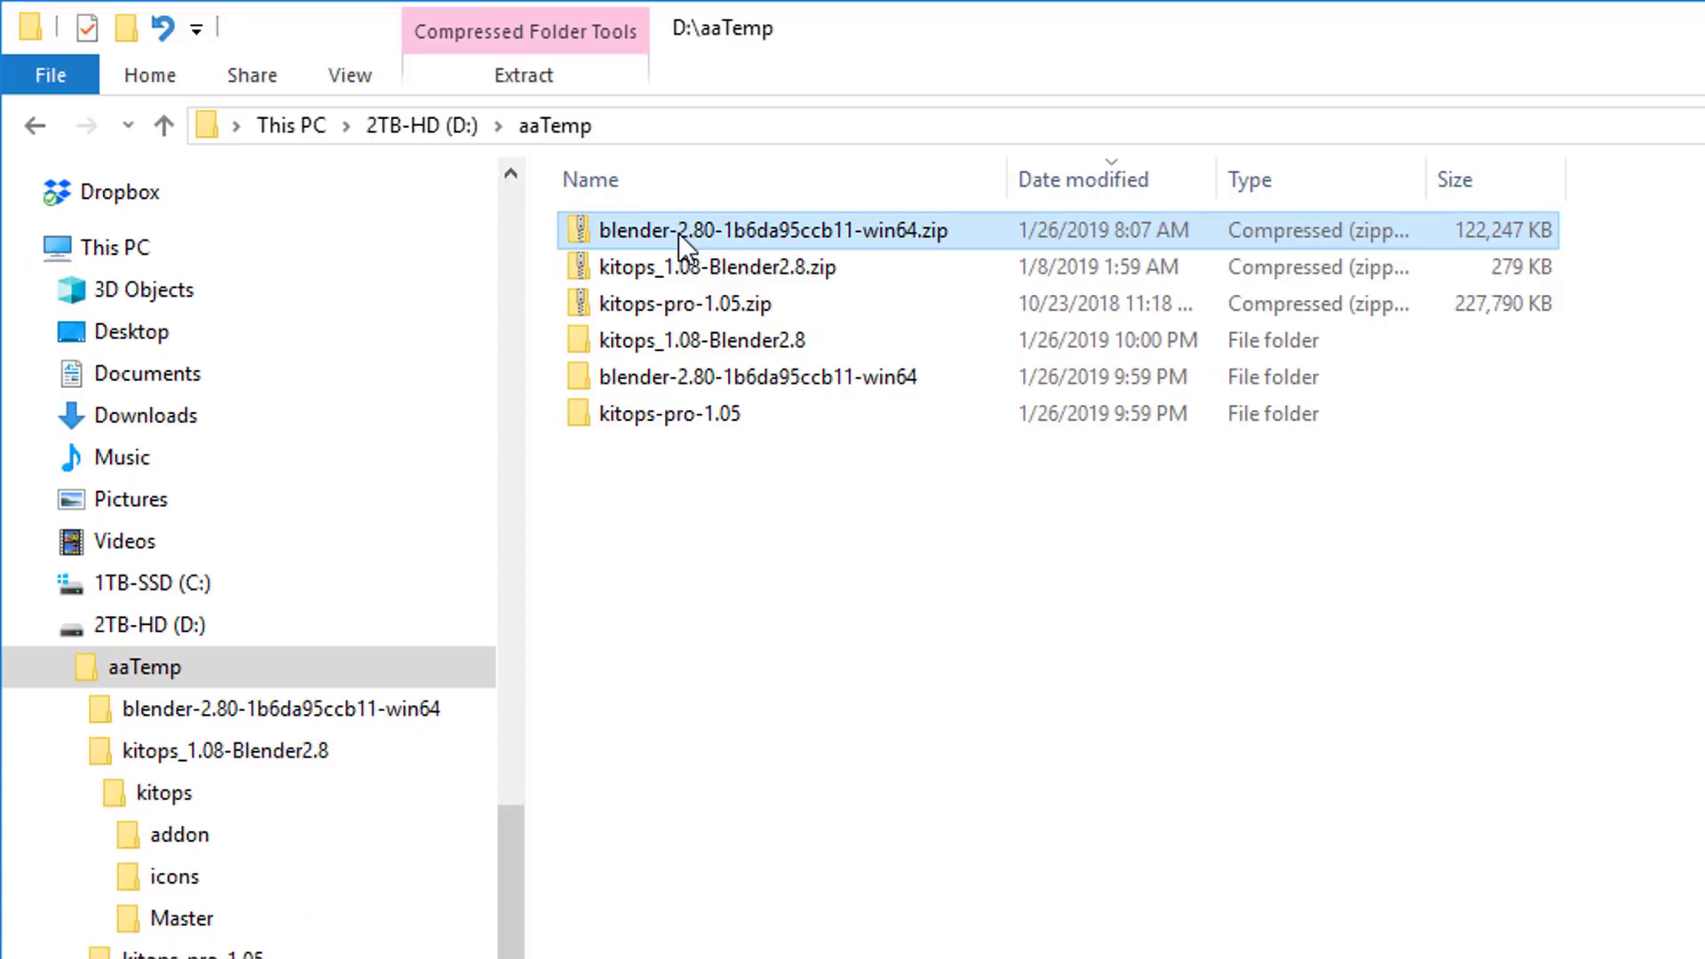
click(691, 265)
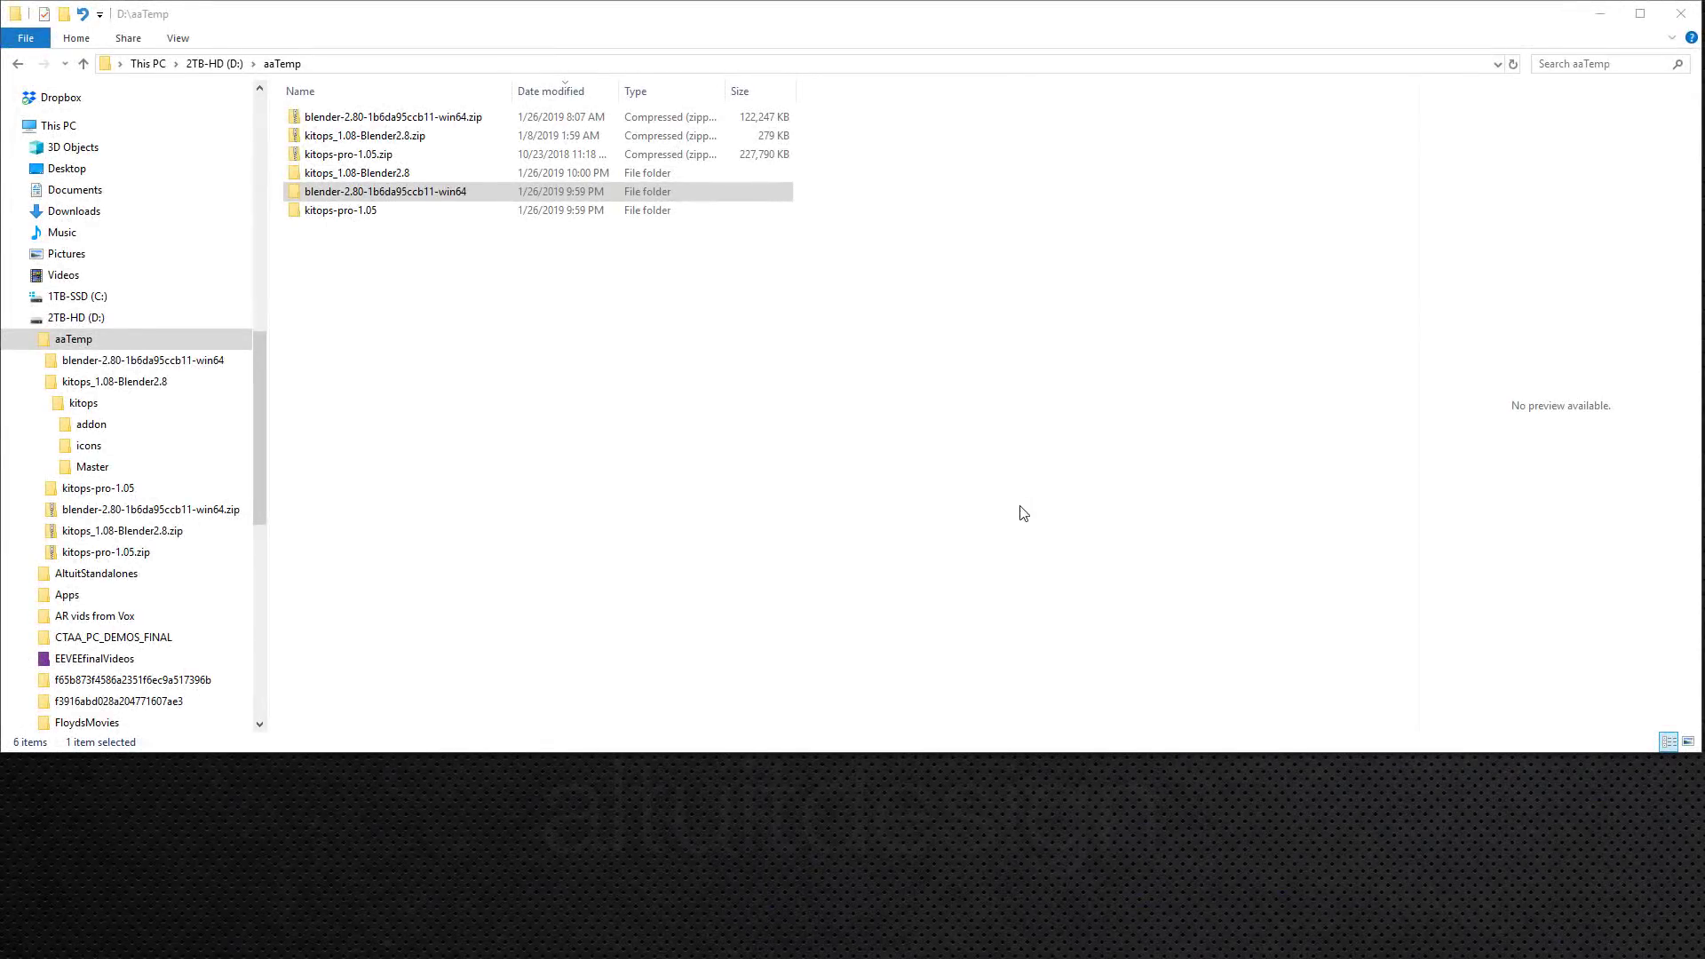
click(341, 116)
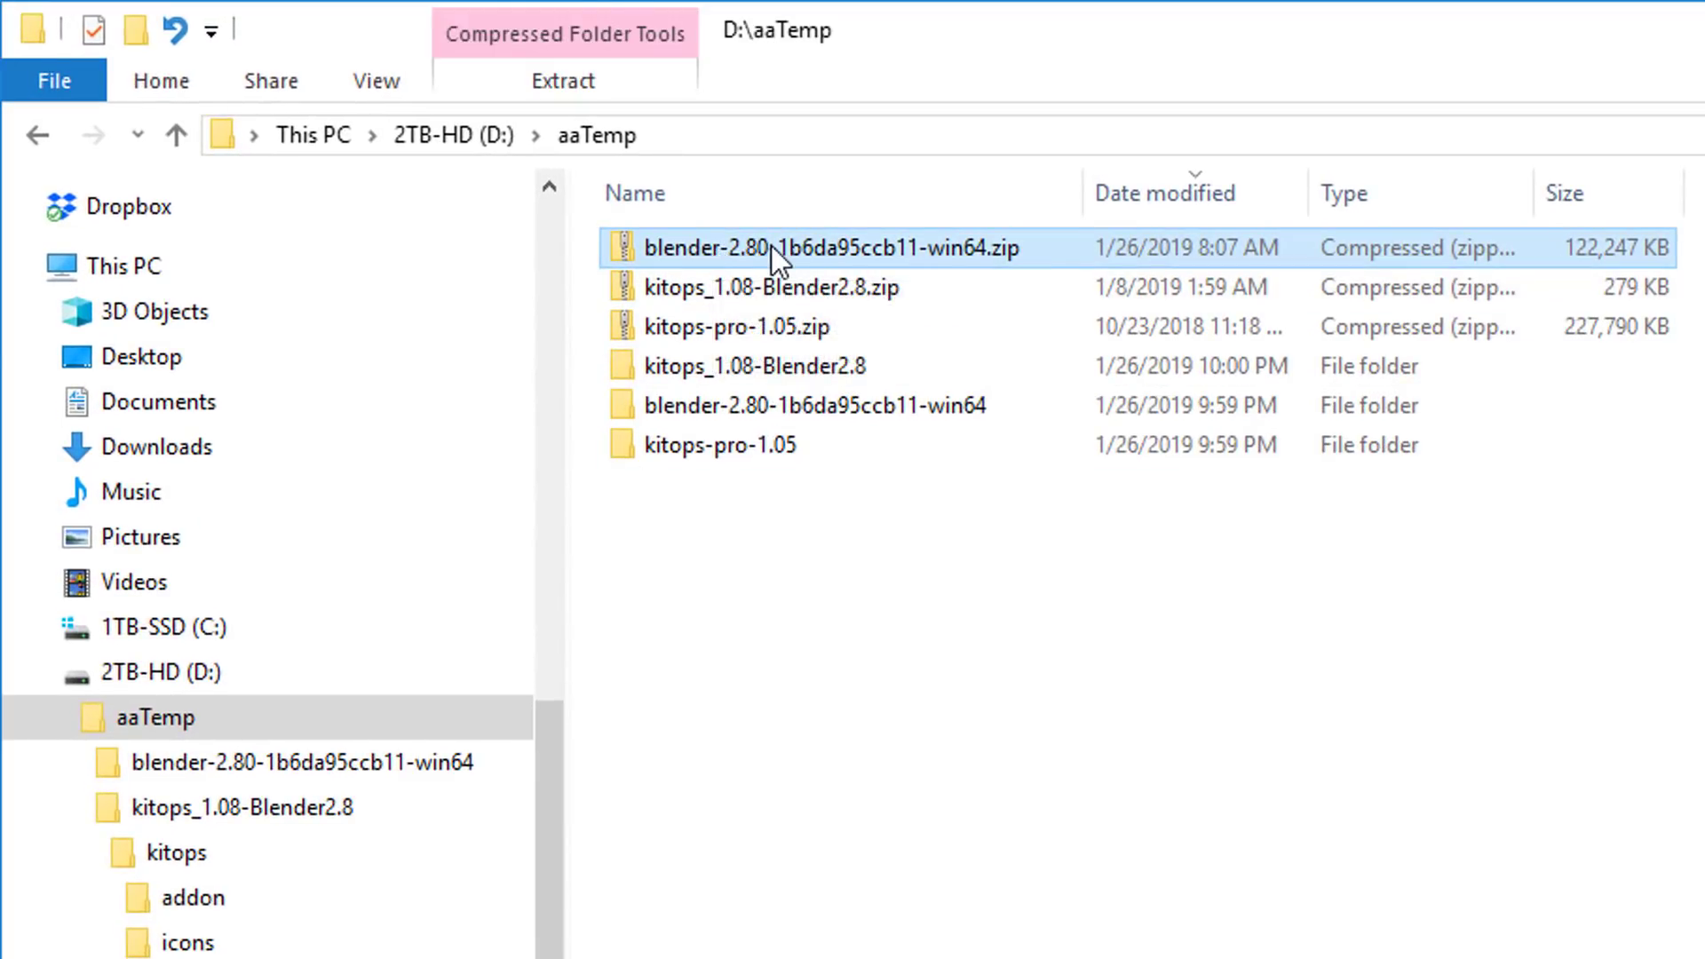
Step: Create a desktop shortcut for blender.exe from the extracted blender-2.80-1b6da95ccb11-win64 folder and delete the leftover shortcut in the program folder
double_click(755, 408)
key(Return)
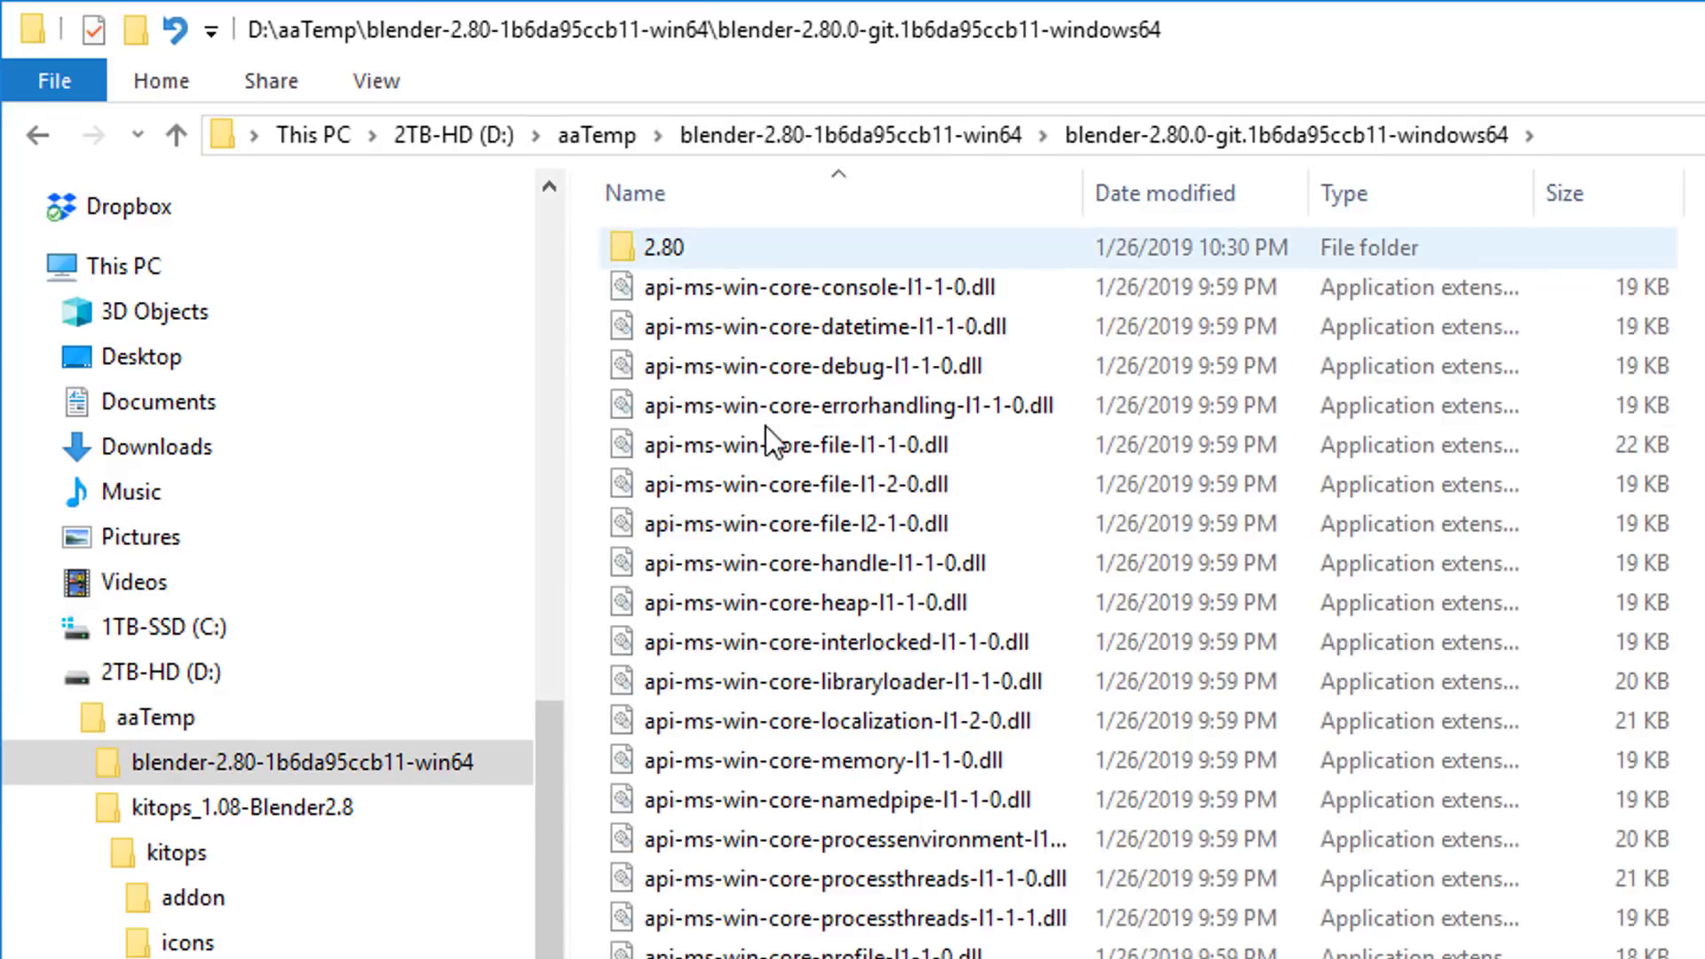
scroll(906, 791, down, 10)
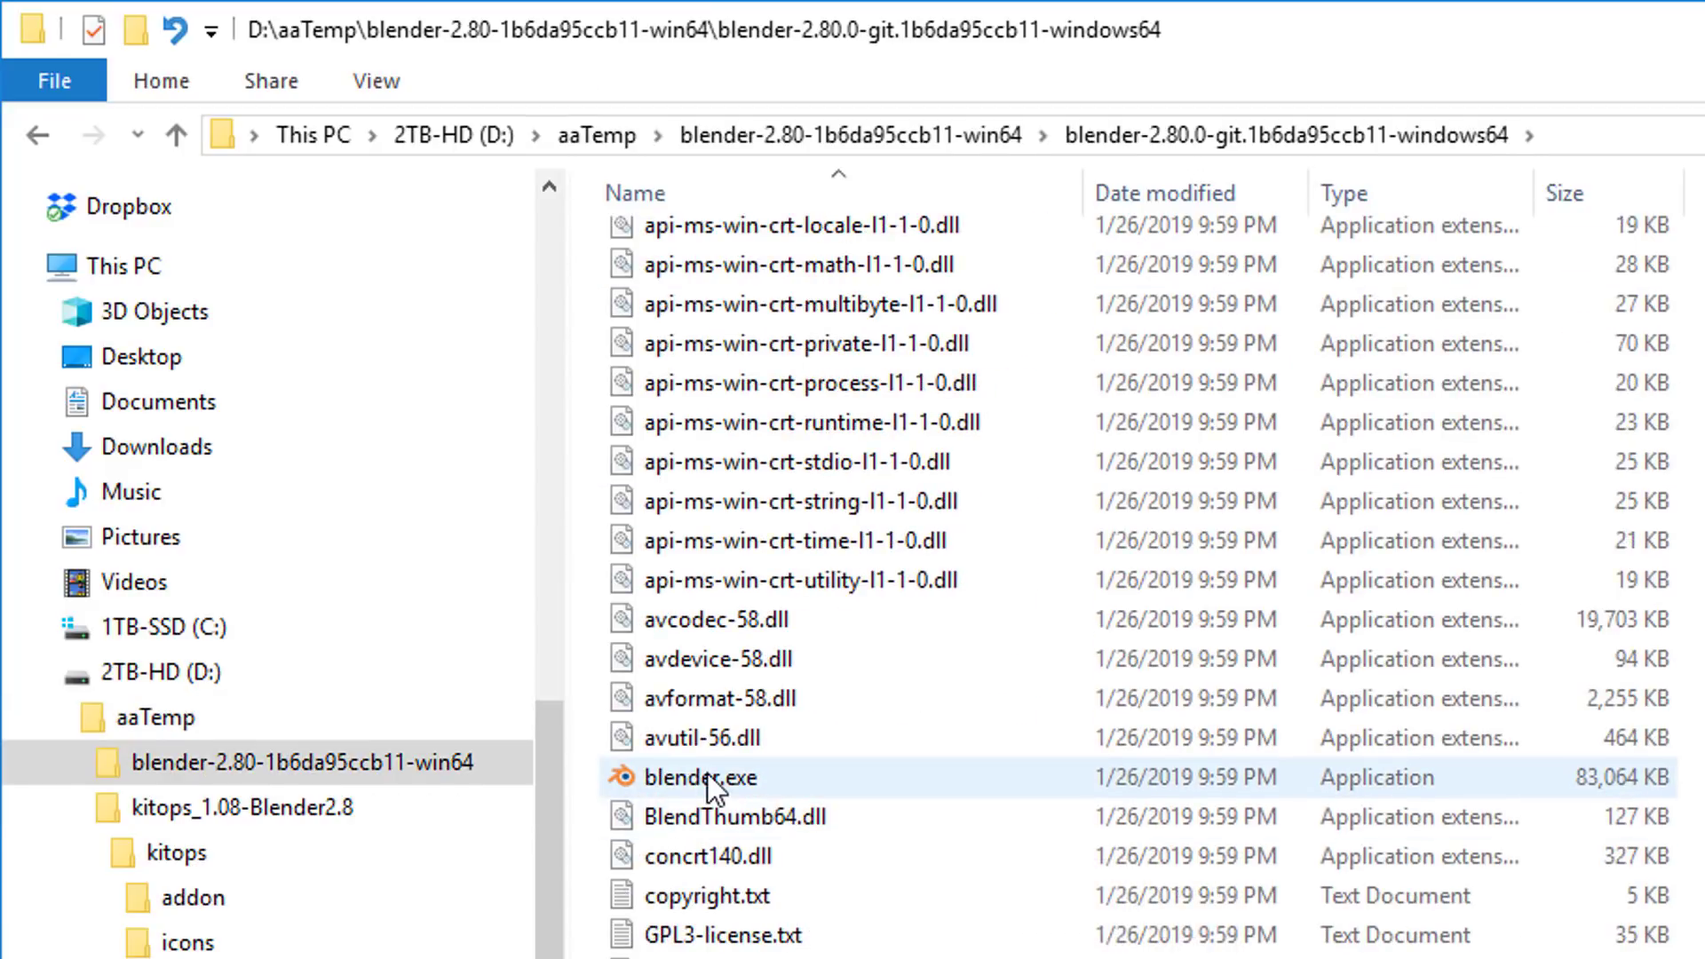
right_click(707, 777)
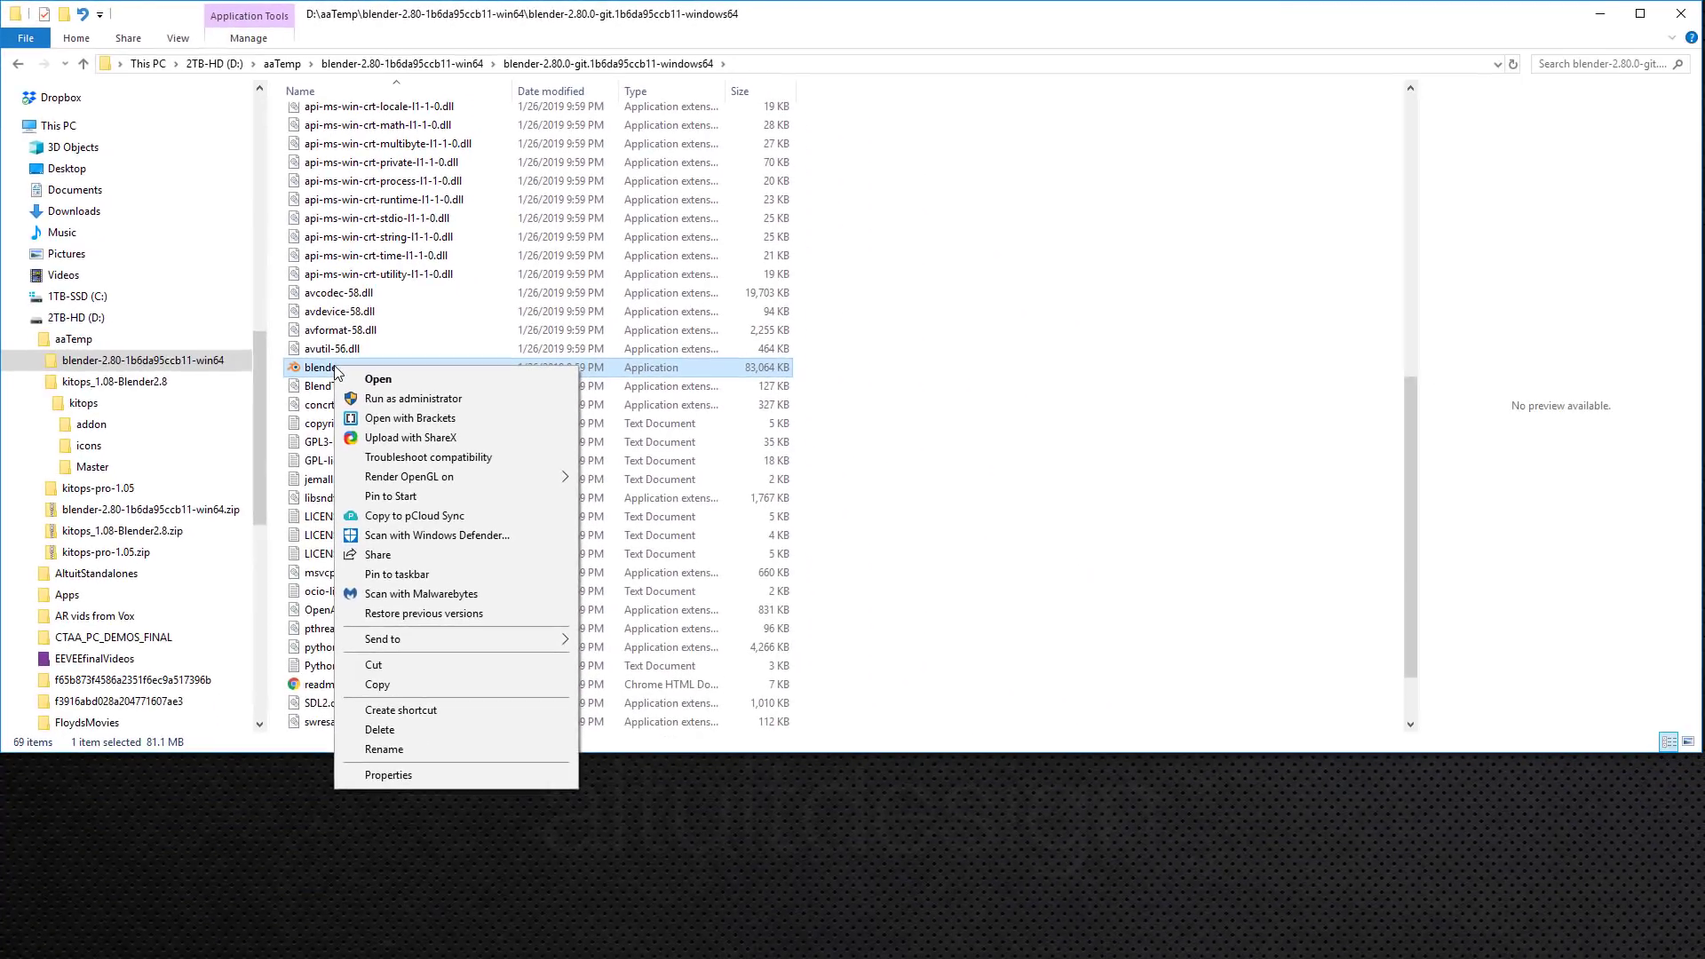
click(436, 710)
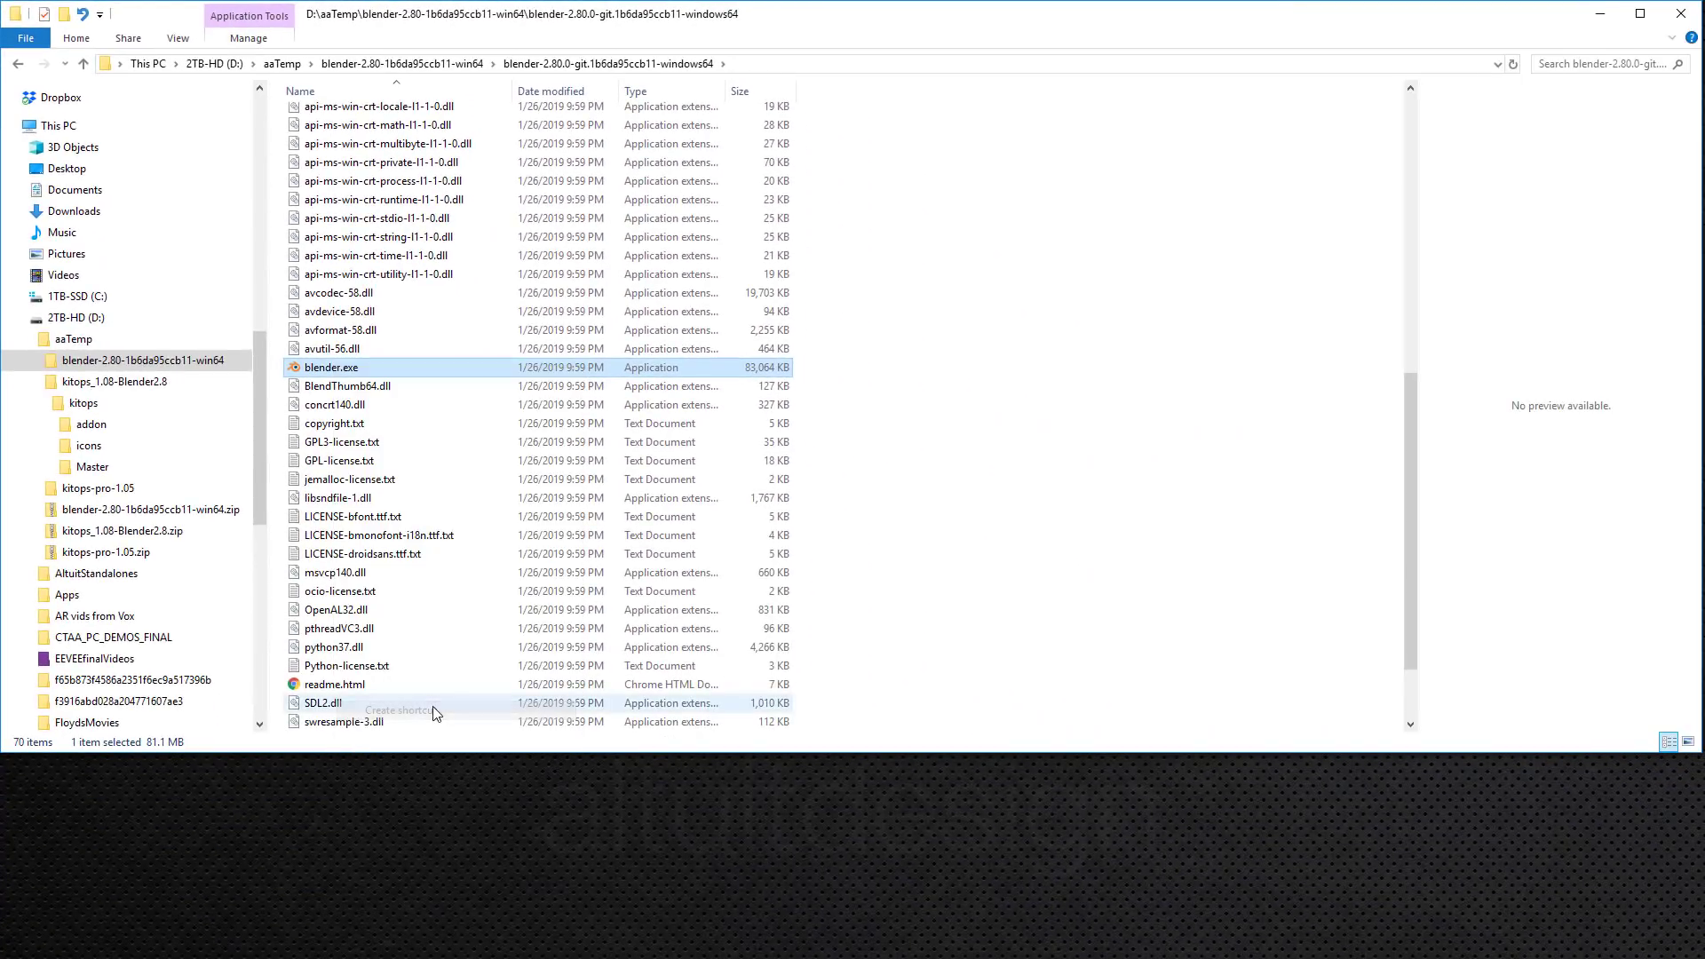
drag(355, 385, 149, 881)
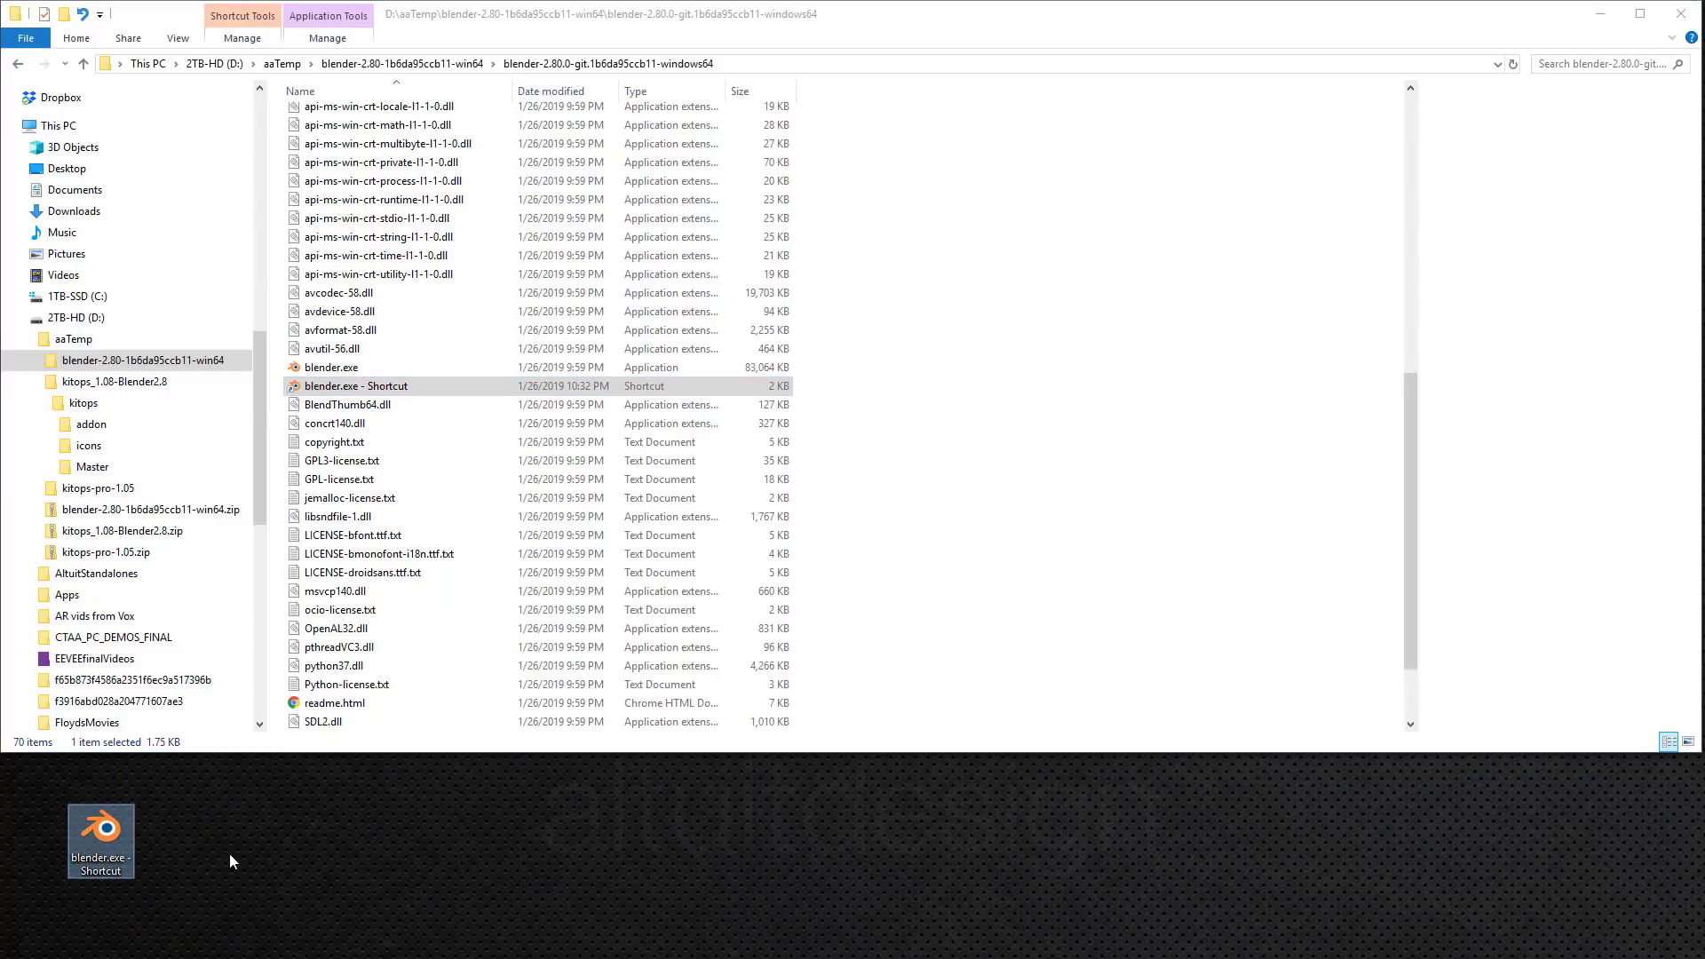
click(349, 386)
key(Delete)
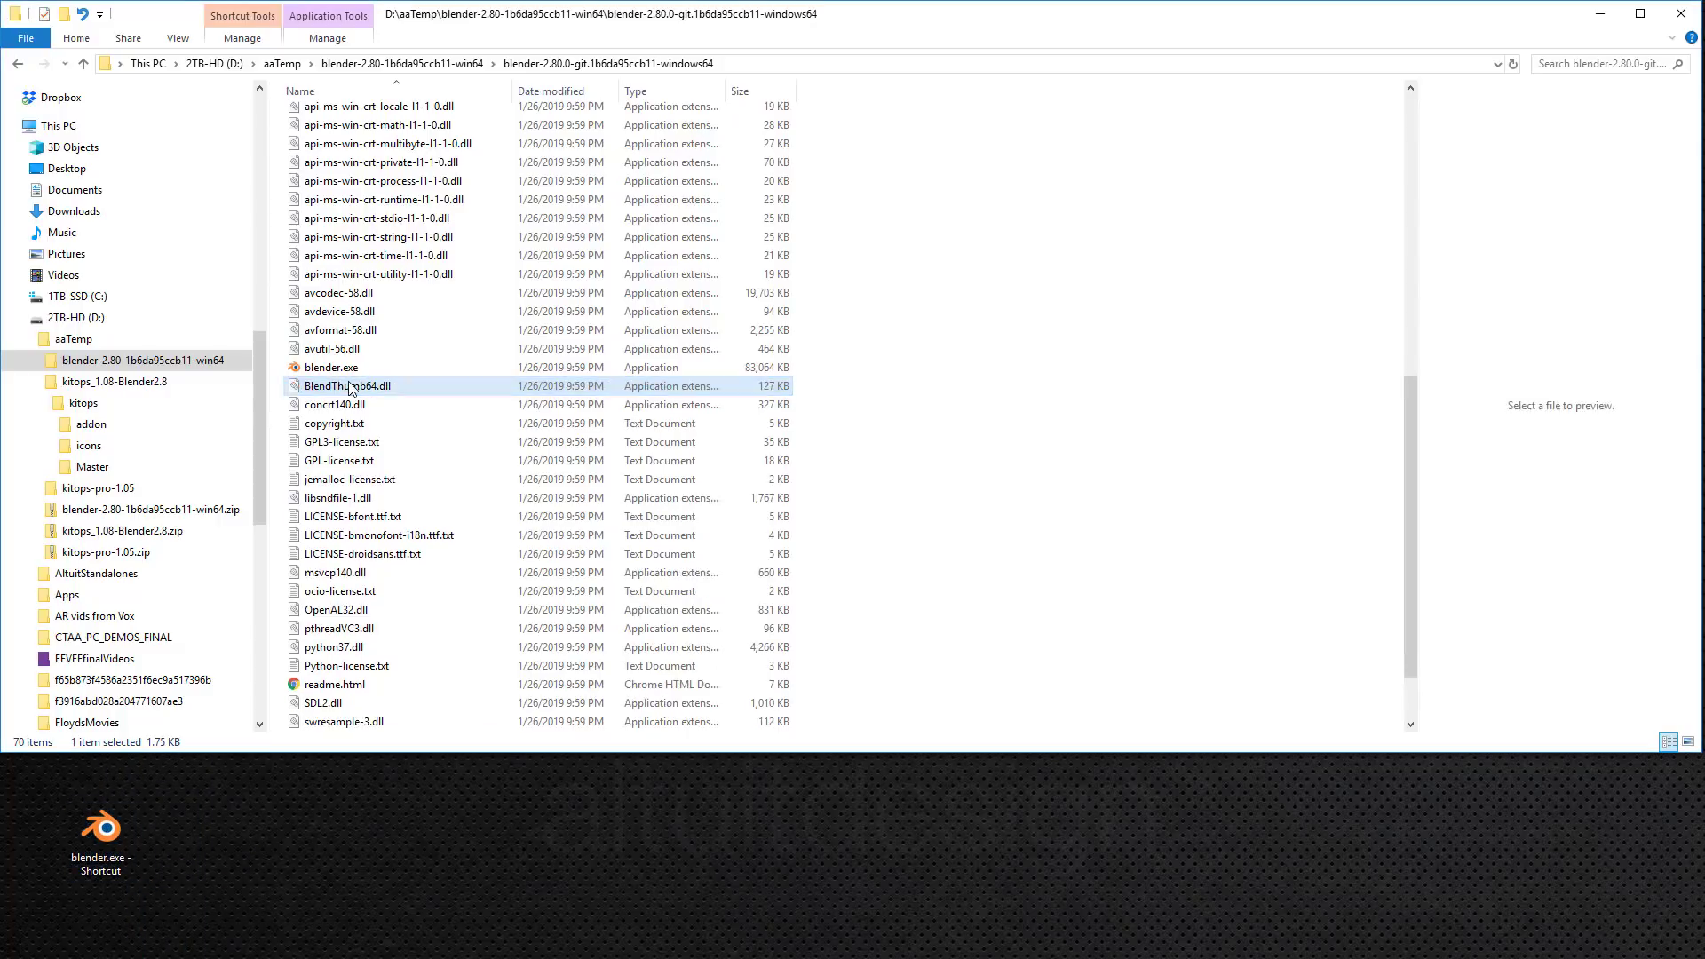
Step: Create a new folder named config inside the Blender program's 2.80 folder and open it
scroll(373, 187, up, 10)
click(313, 118)
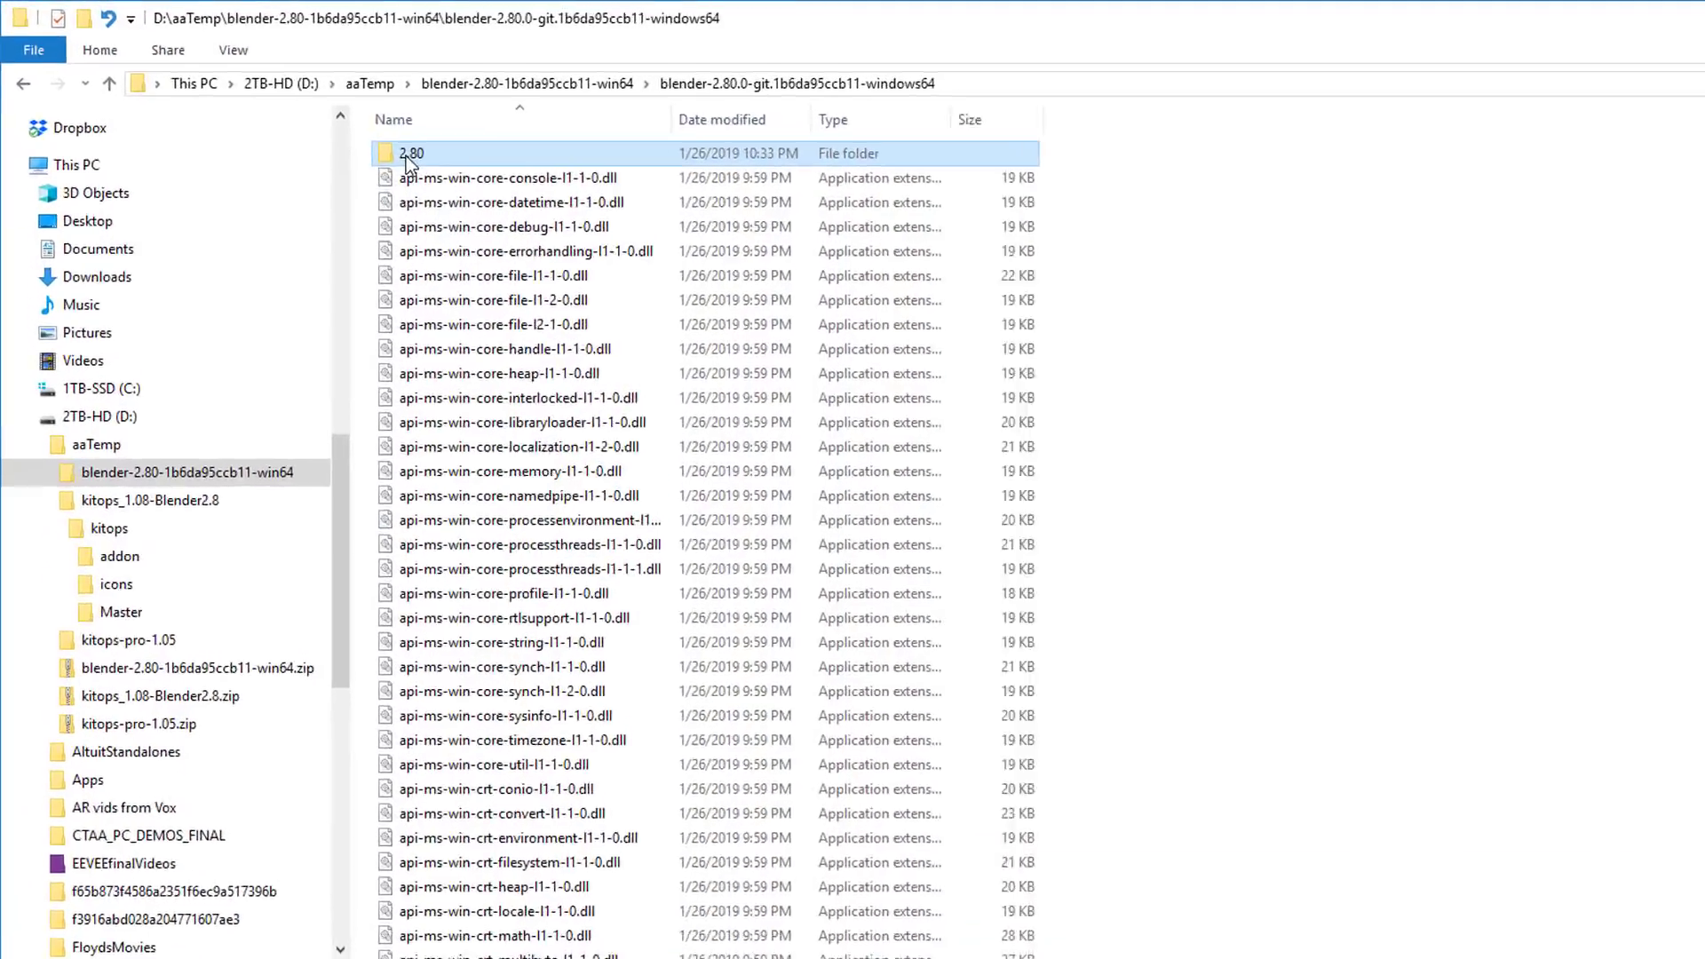
double_click(407, 156)
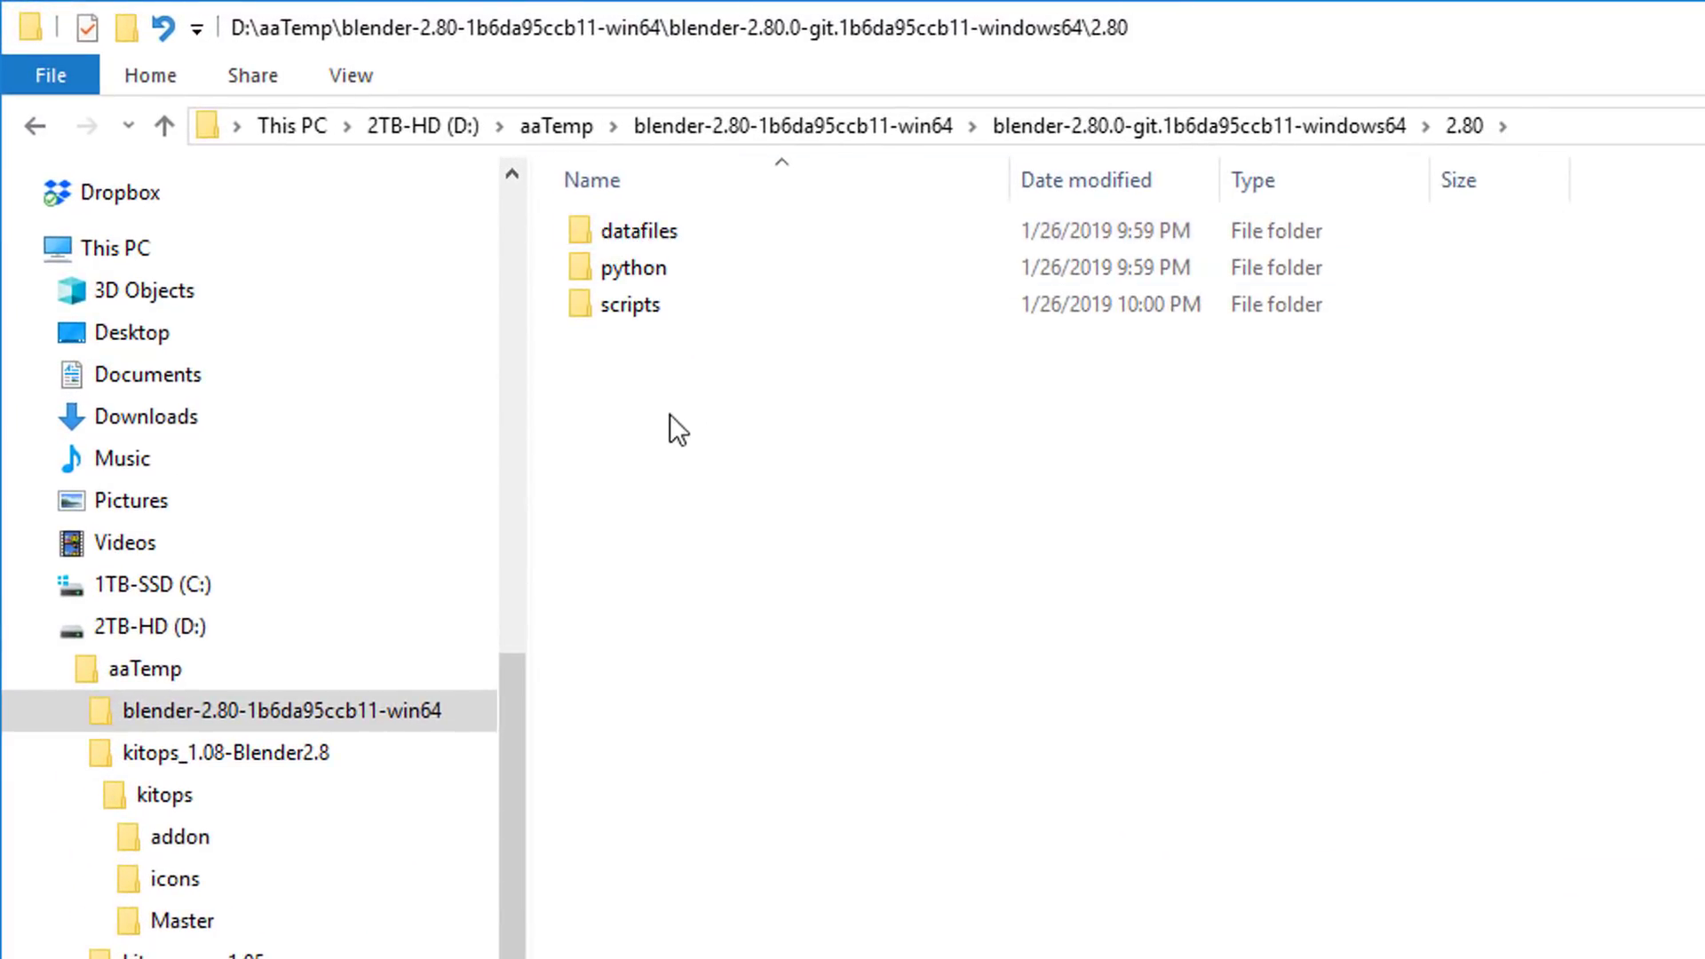
right_click(658, 396)
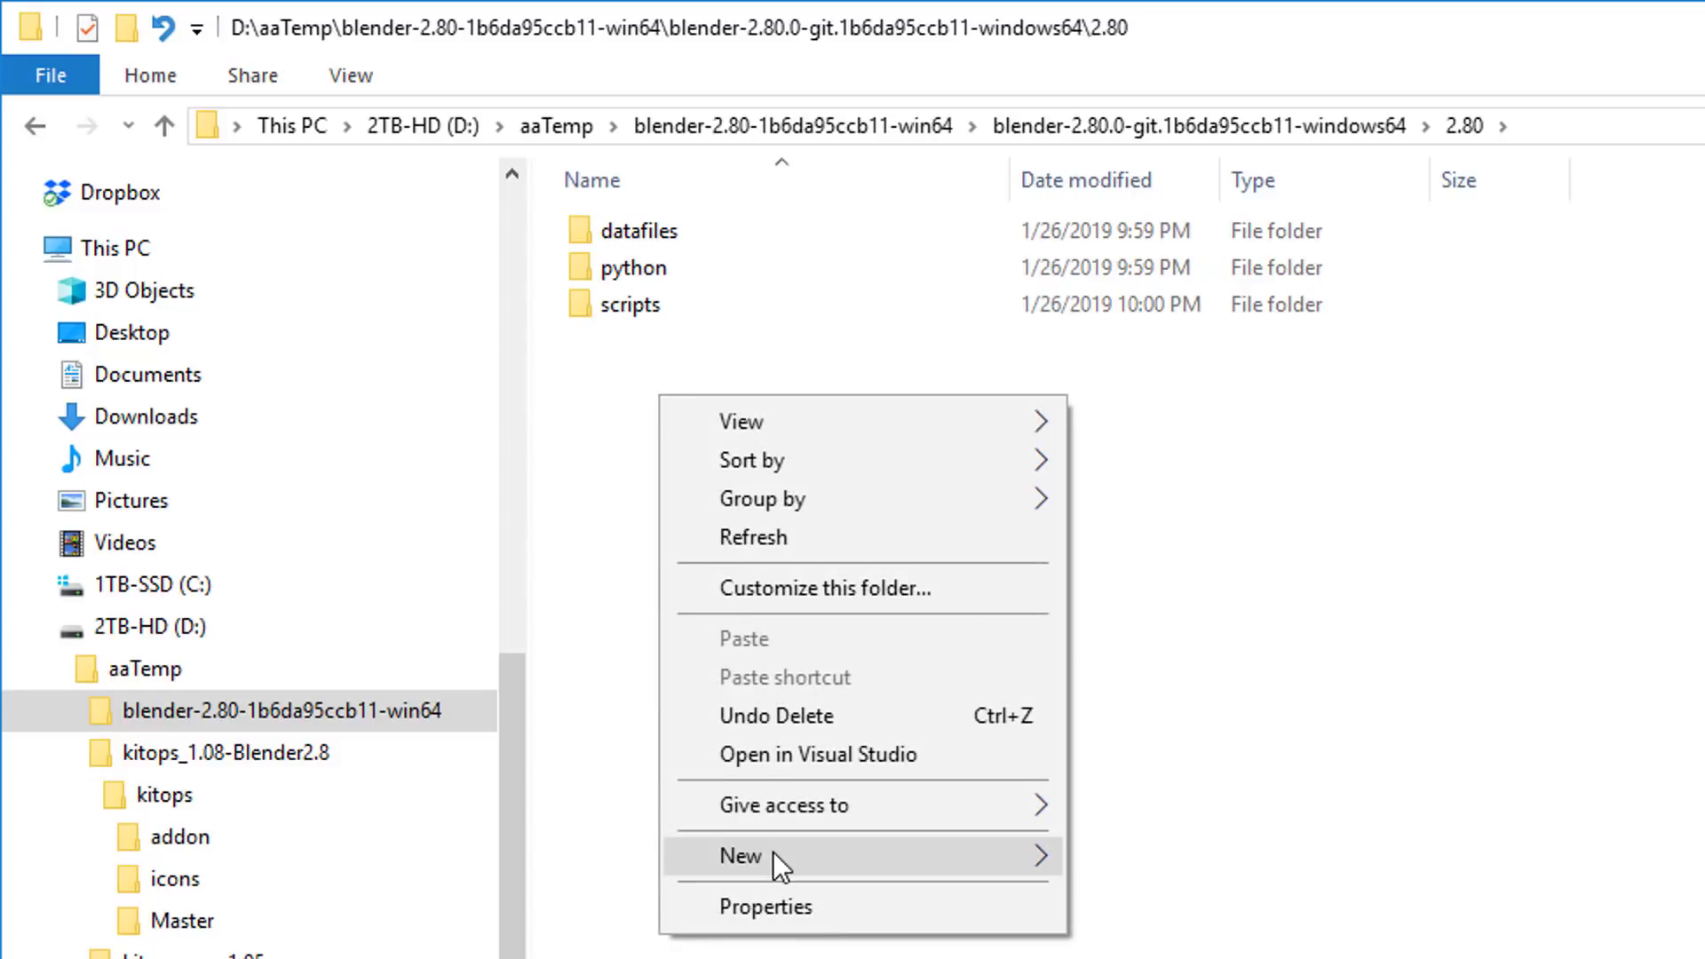
mouse_move(773, 852)
click(1101, 859)
text(config)
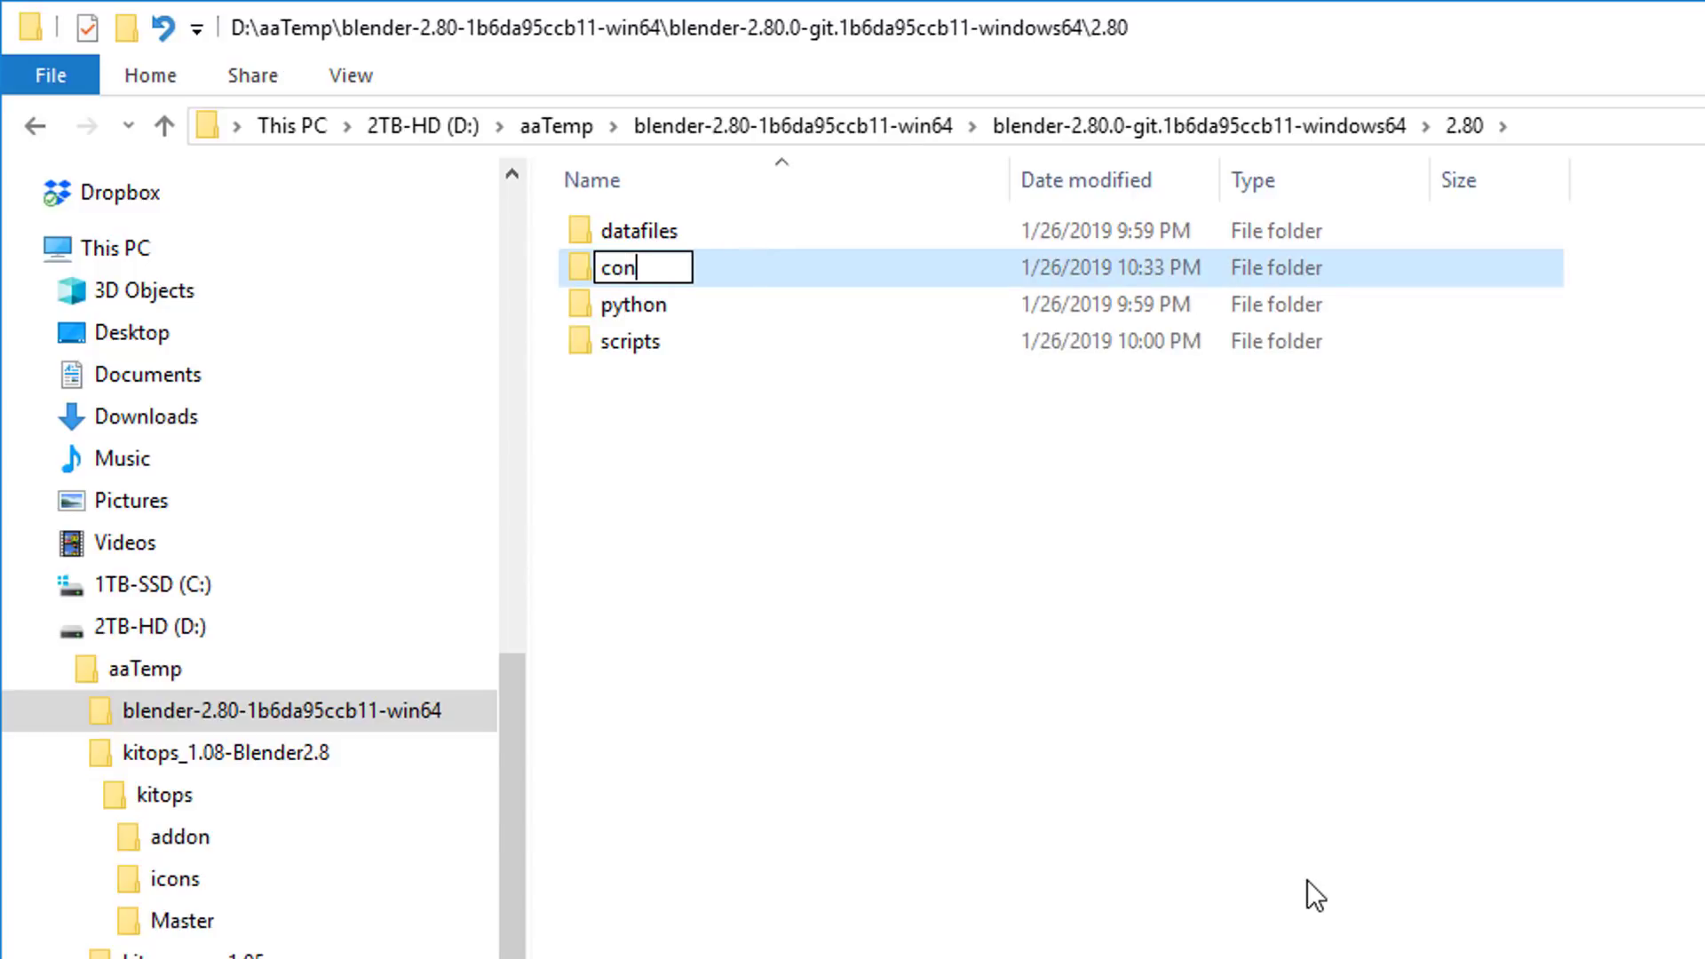
key(Return)
double_click(628, 233)
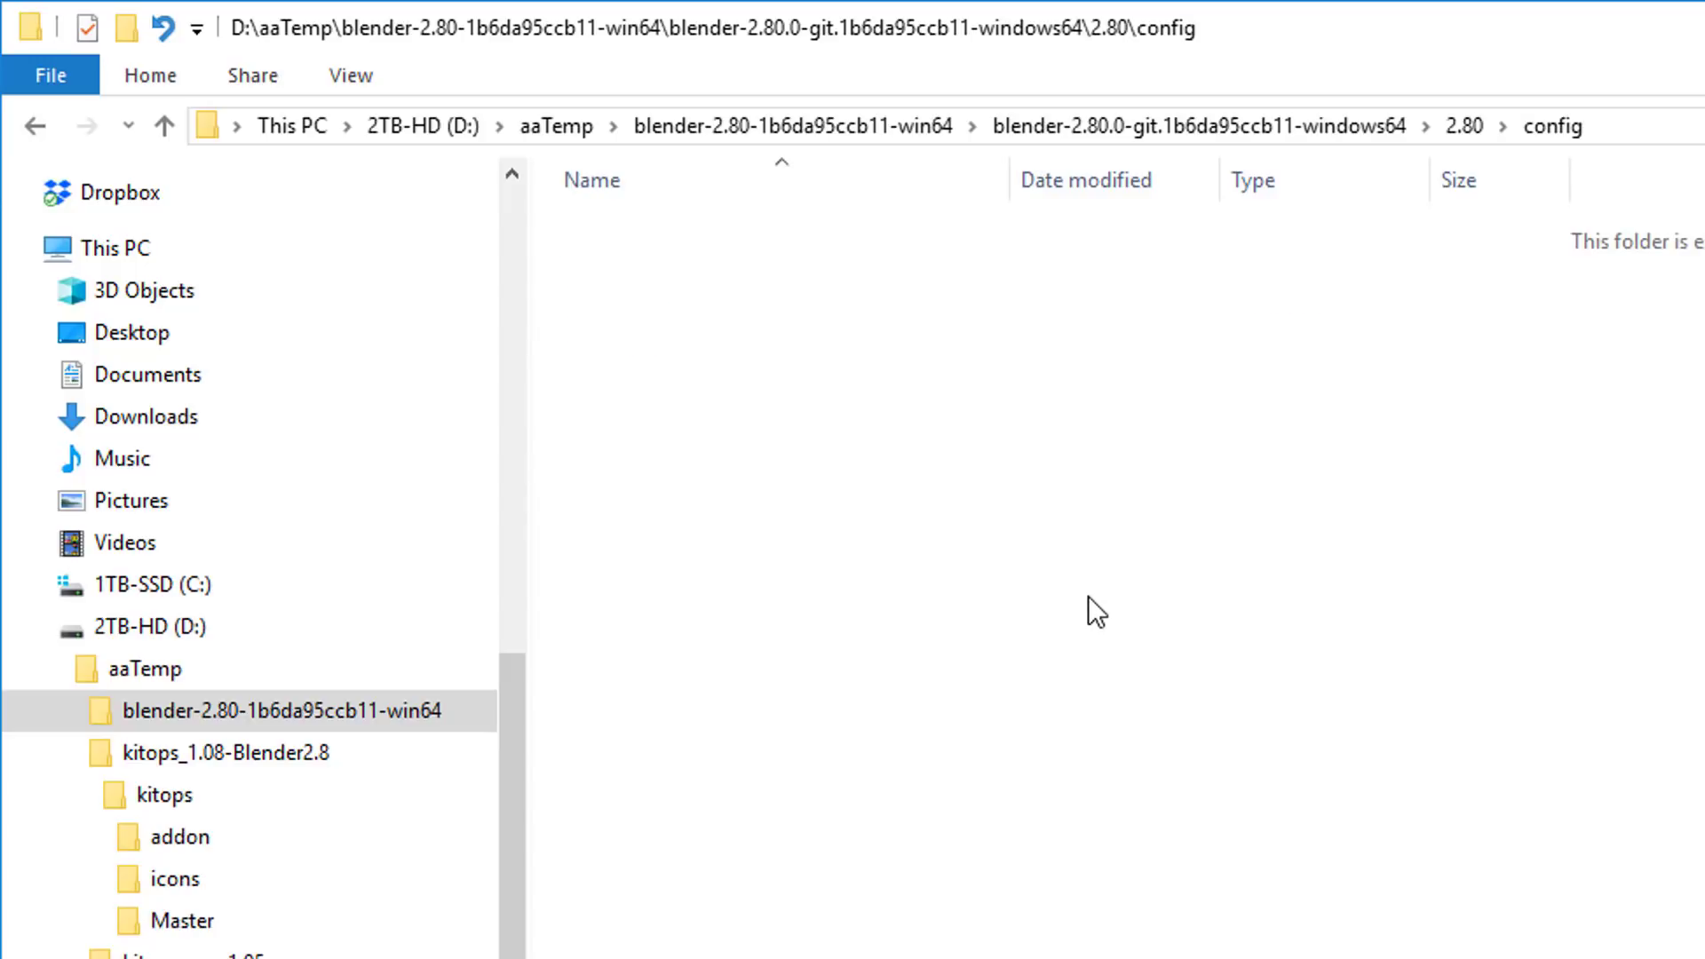
Step: Look at the config folder location under AppData\Roaming\Blender Foundation\Blender\2.80 and return to the new config folder
drag(515, 737, 573, 204)
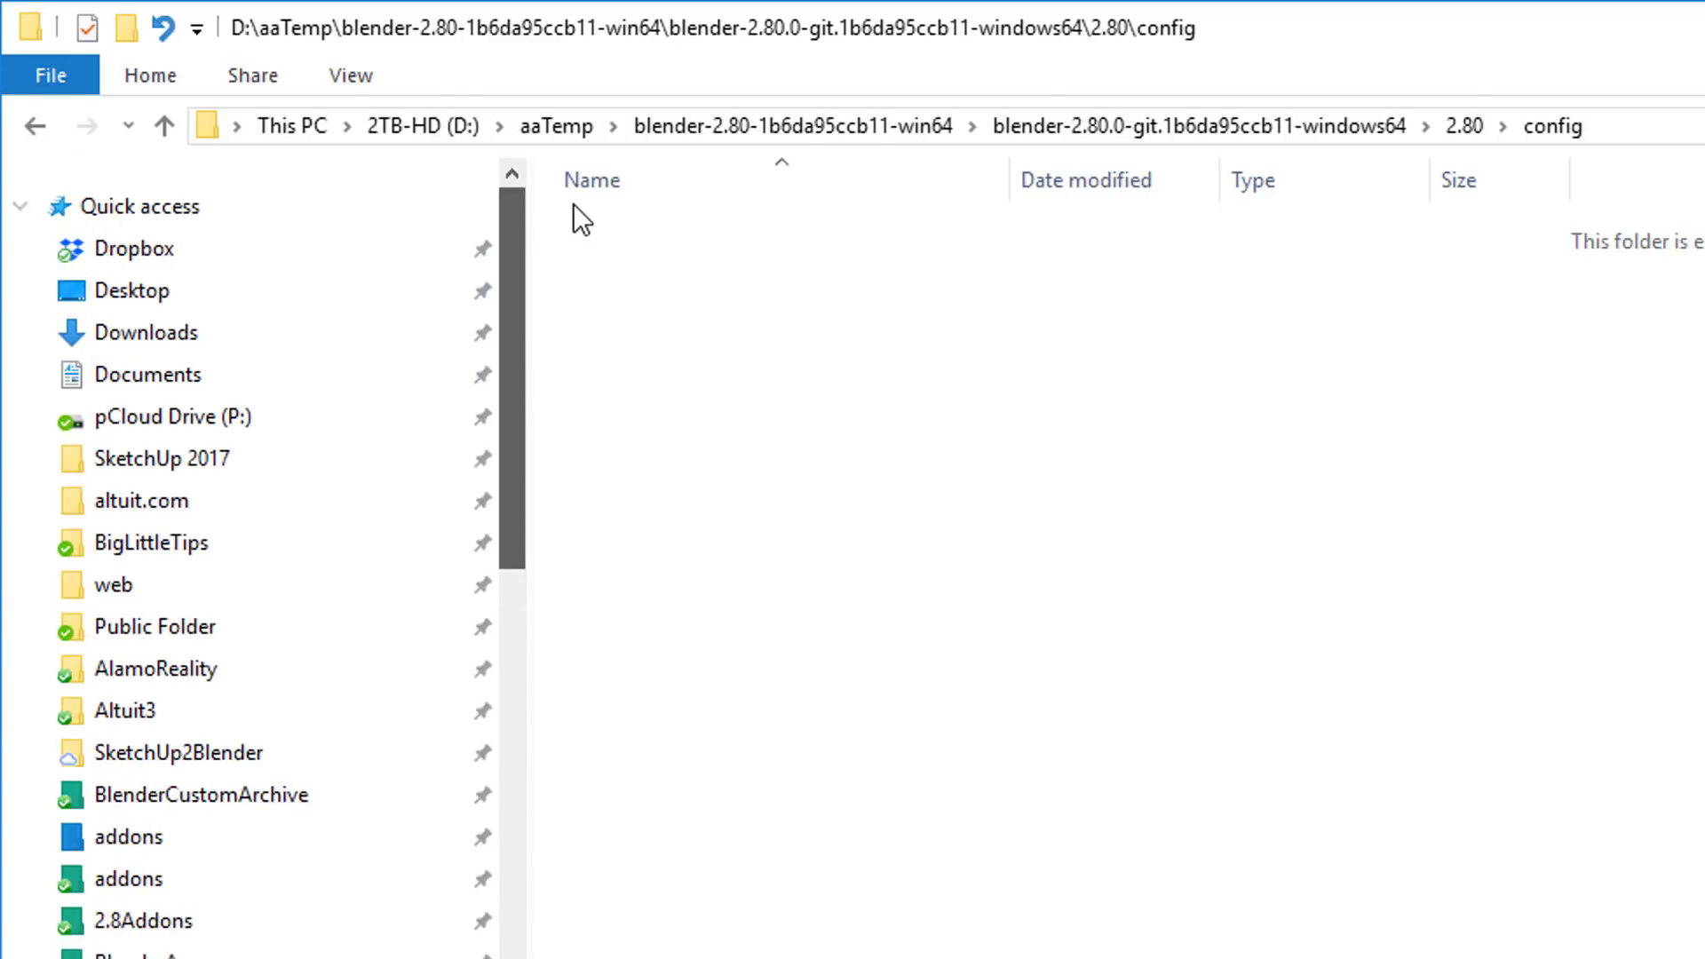
click(125, 836)
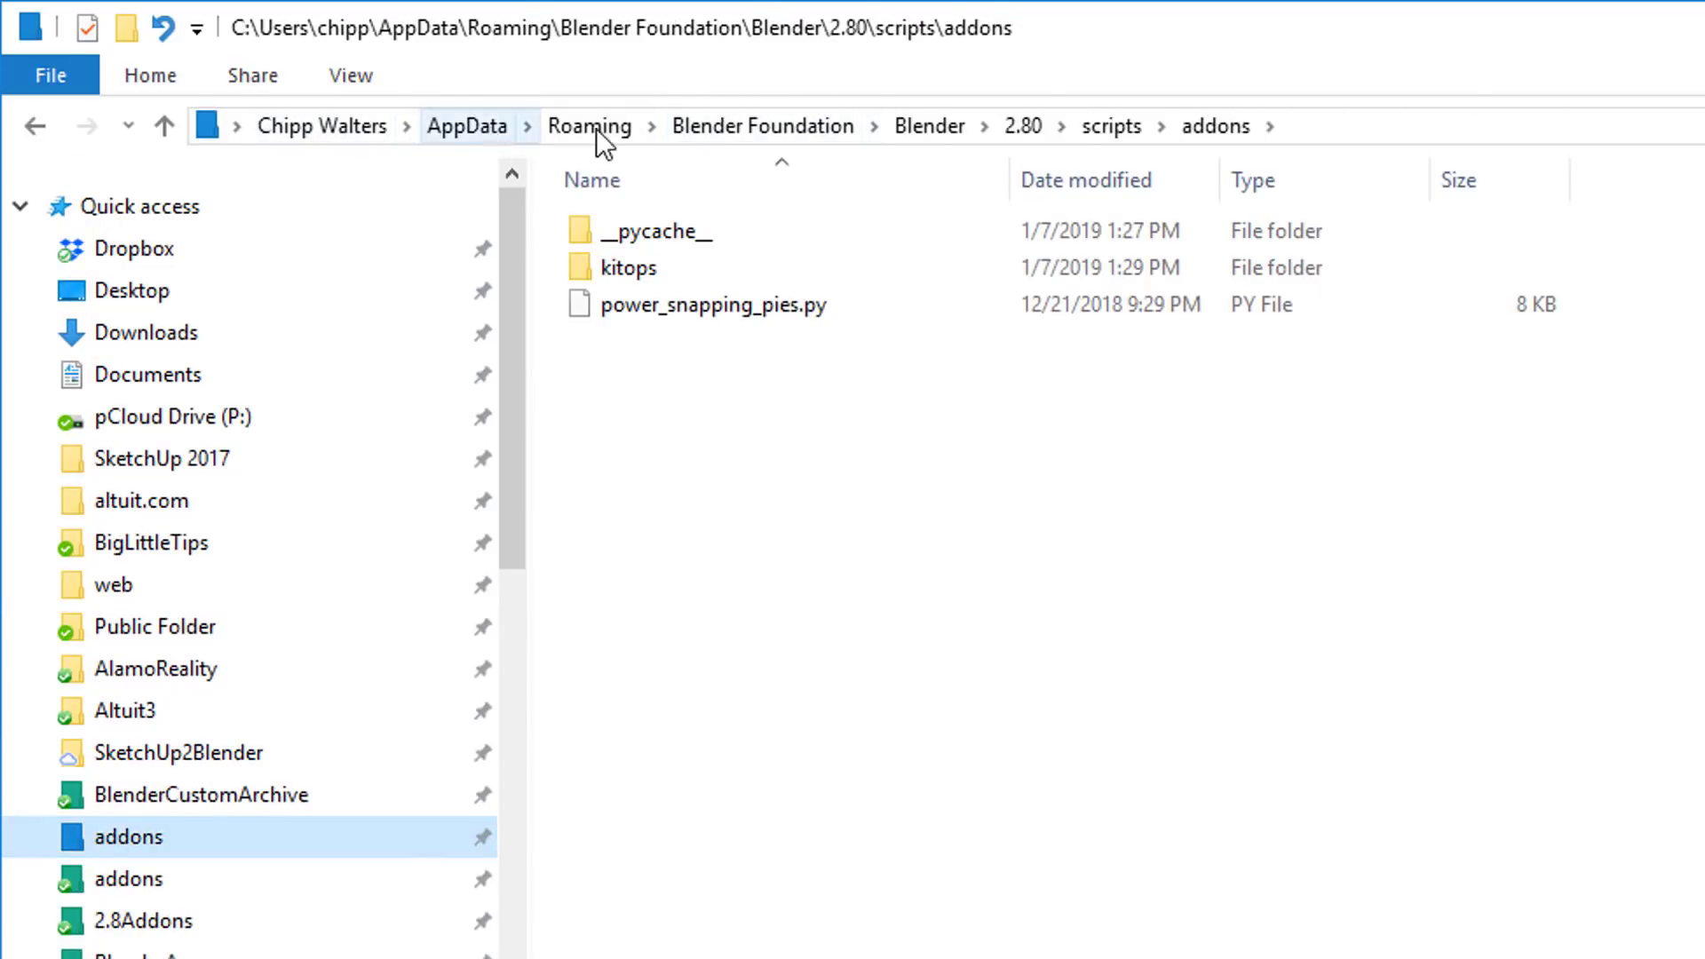
click(1030, 127)
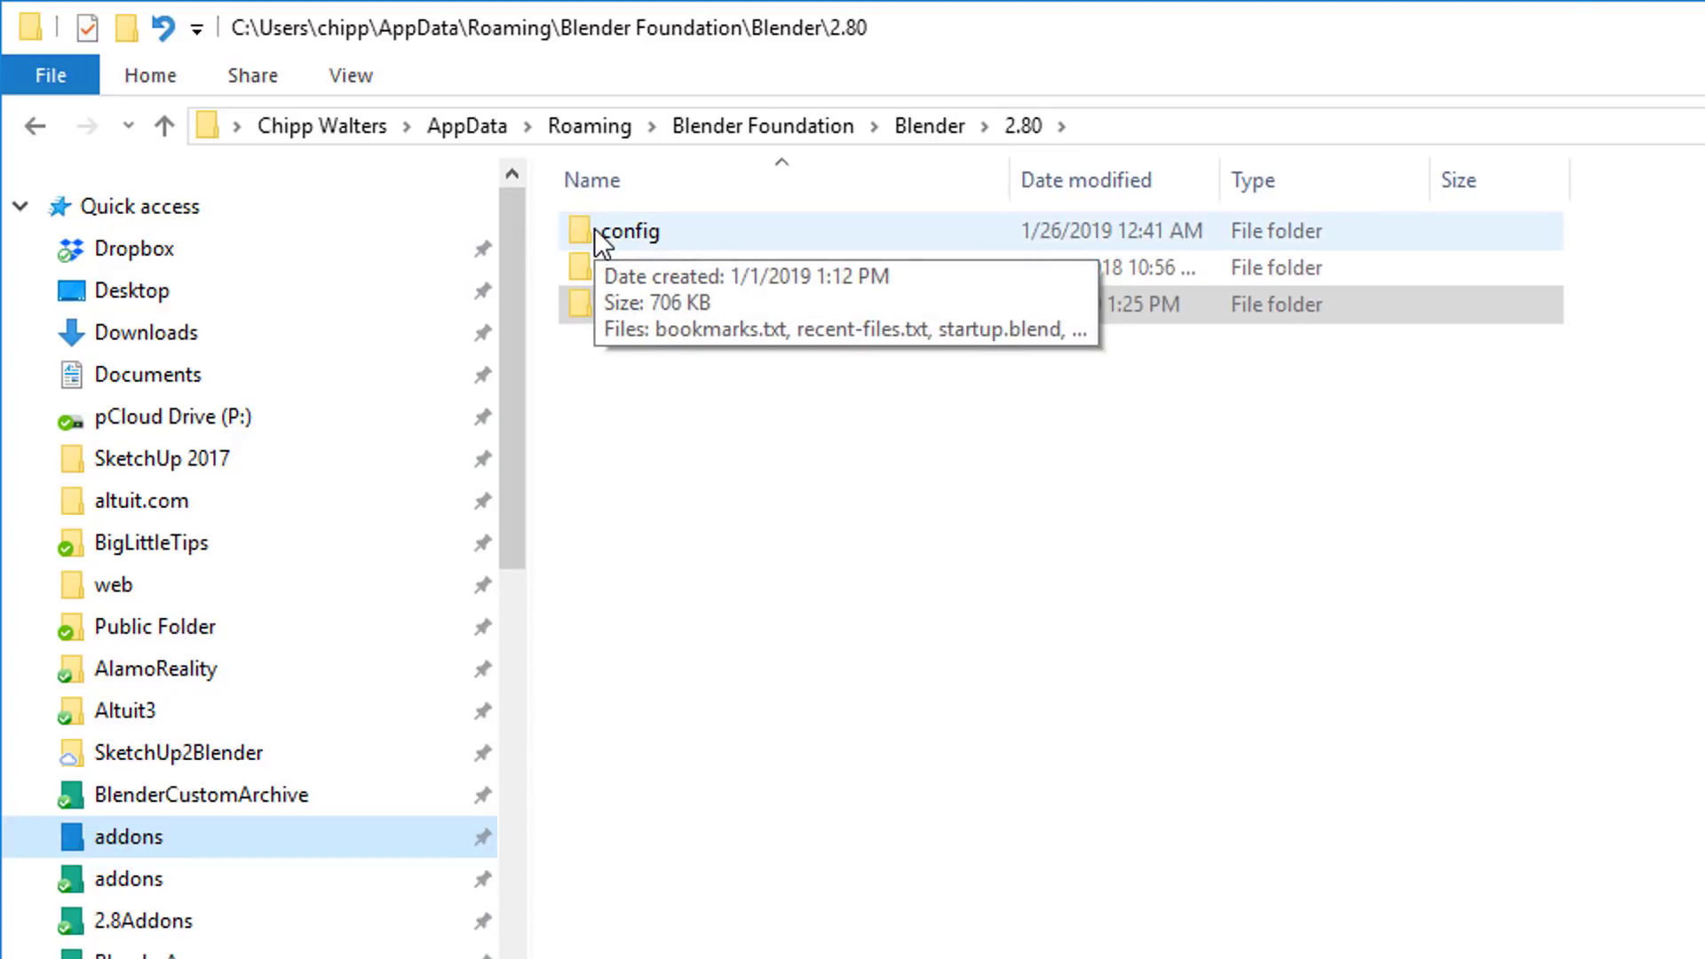
click(35, 122)
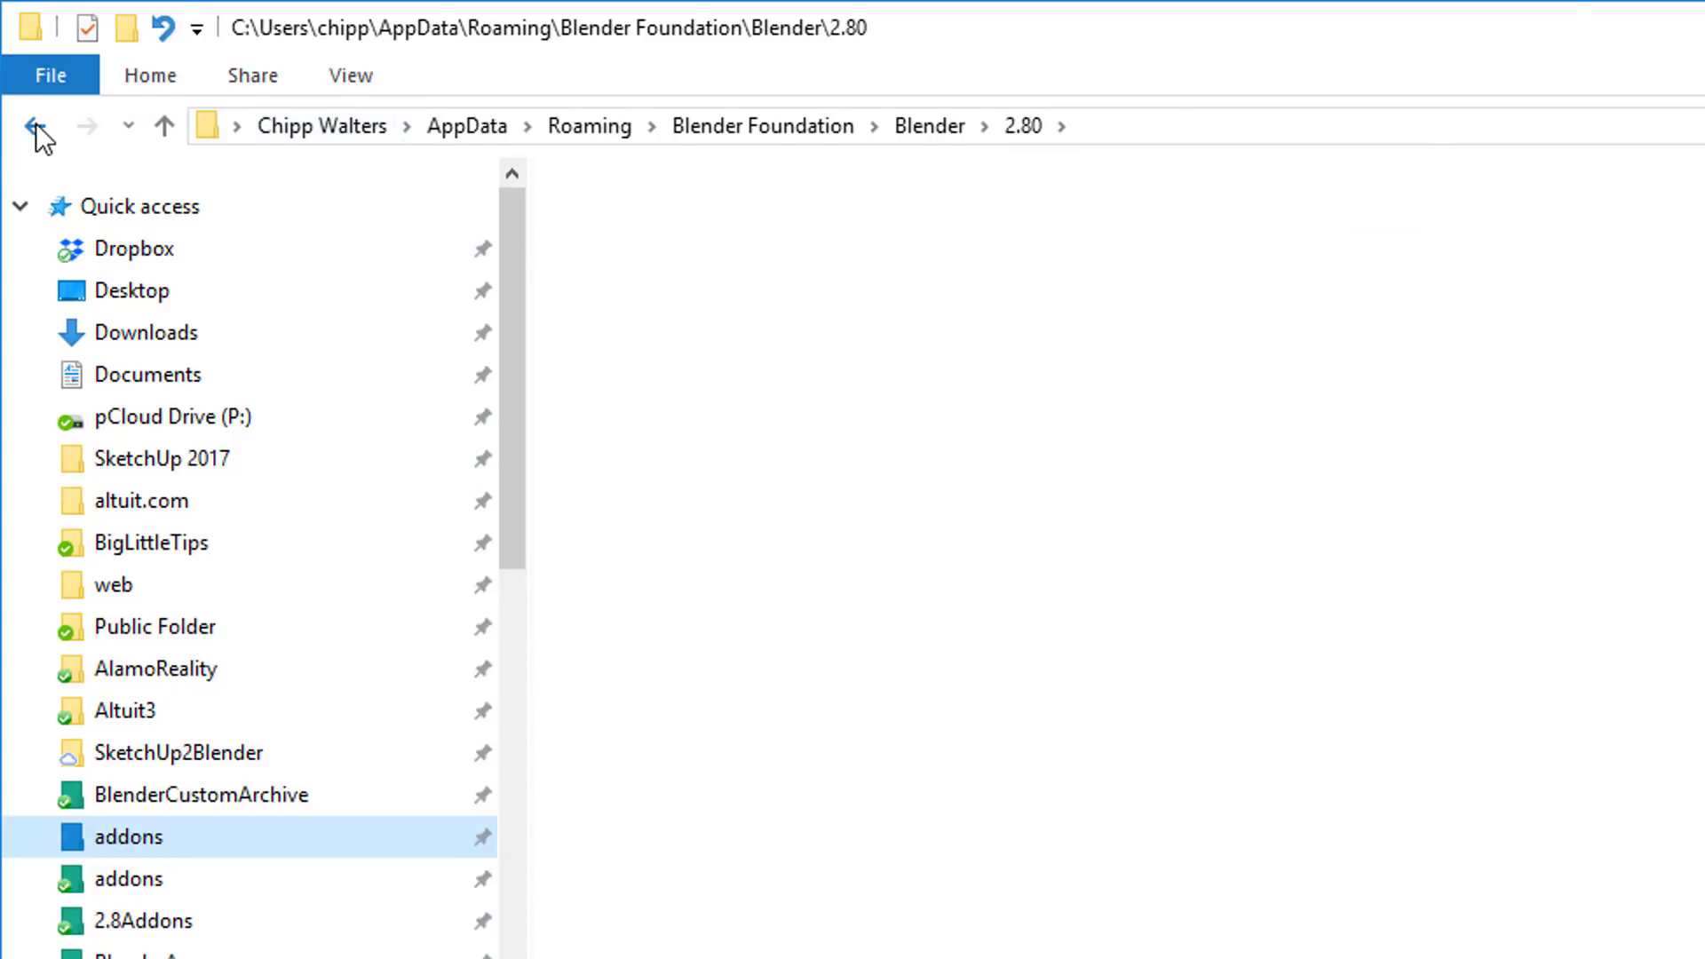
click(36, 123)
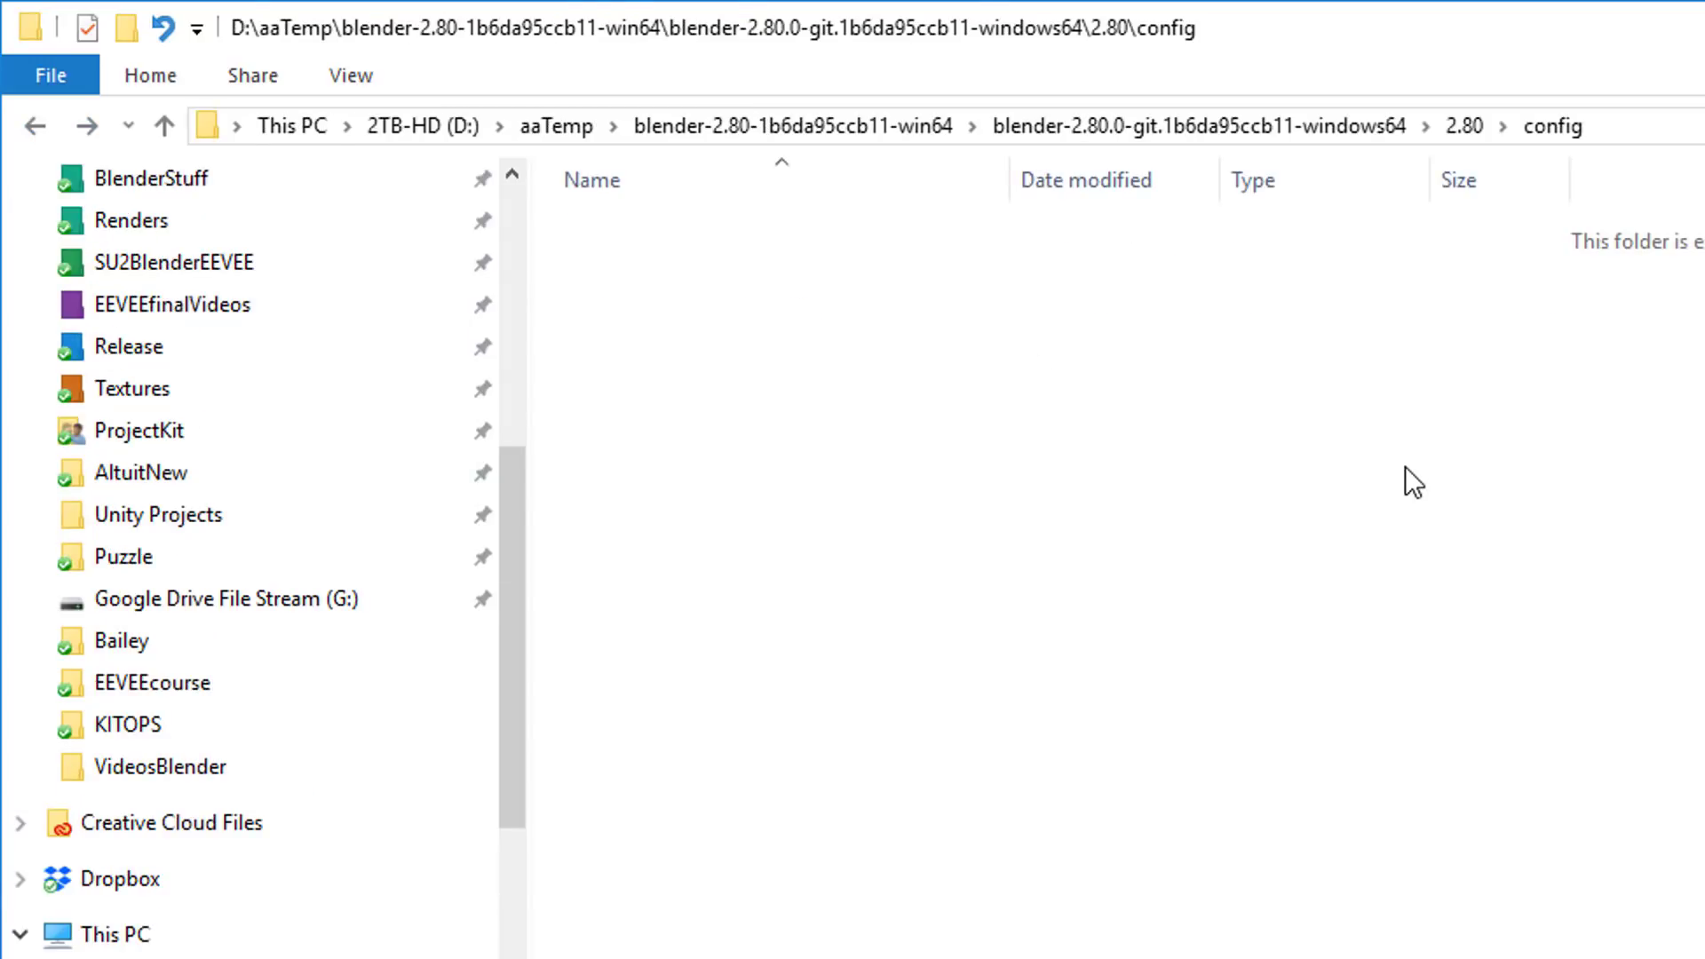
Step: Launch Blender 2.80, accept the default Quick Setup settings and start a General file
key(alt+Up)
double_click(632, 238)
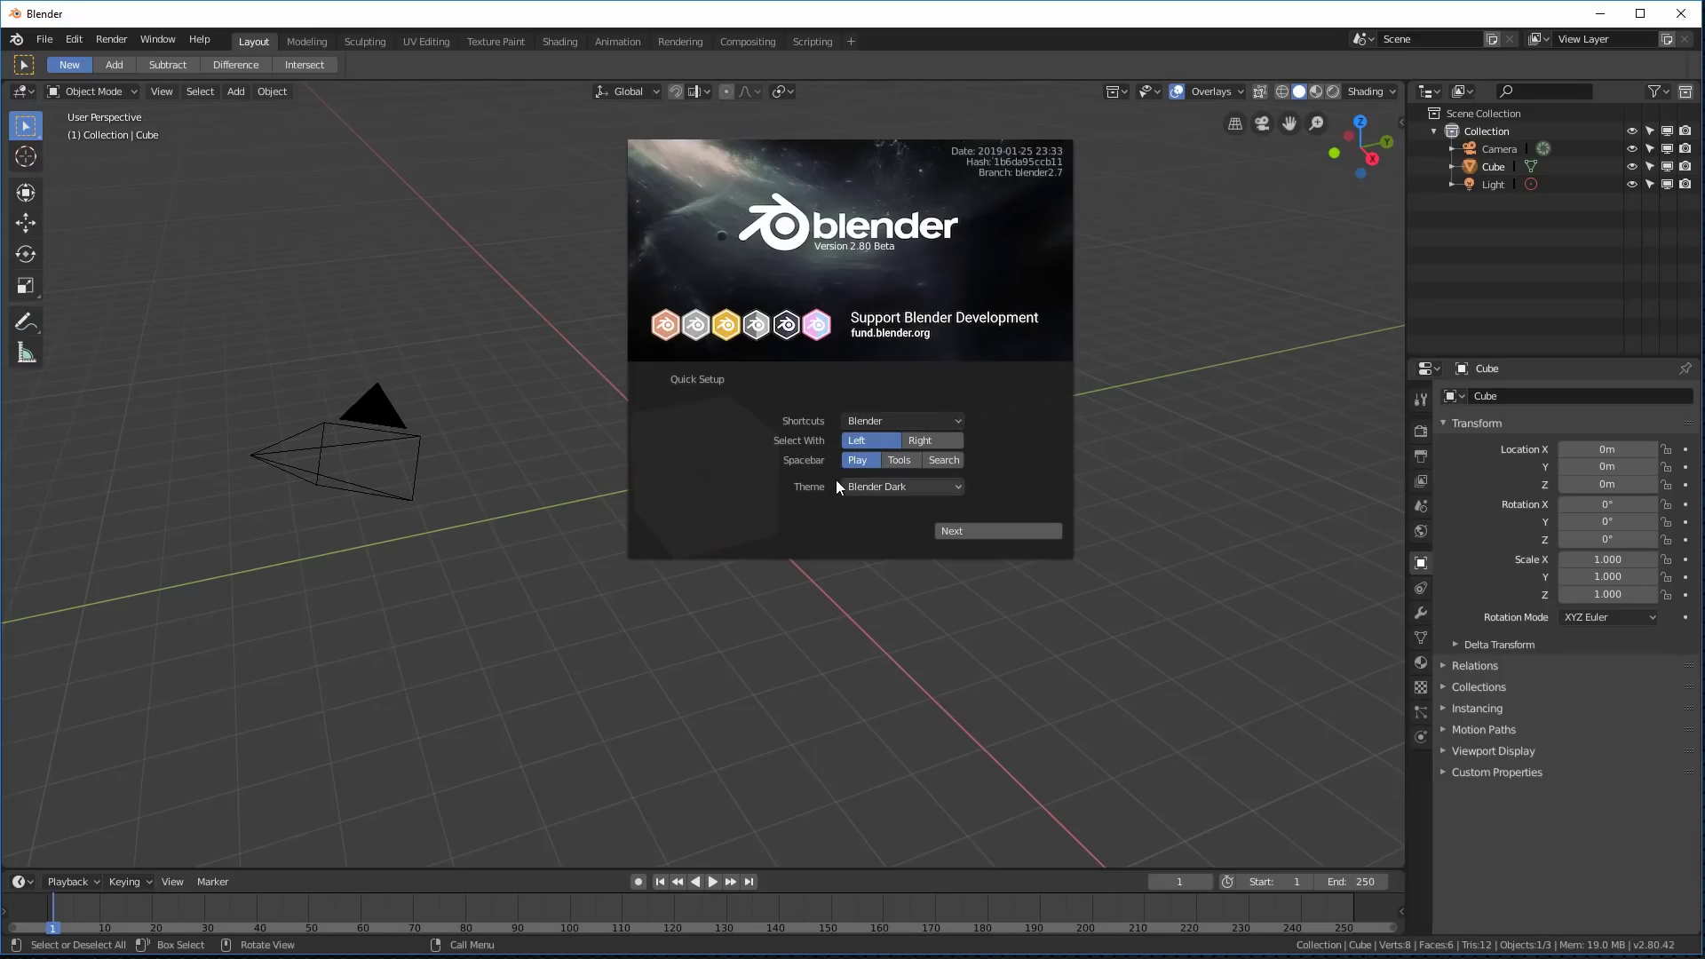
click(973, 535)
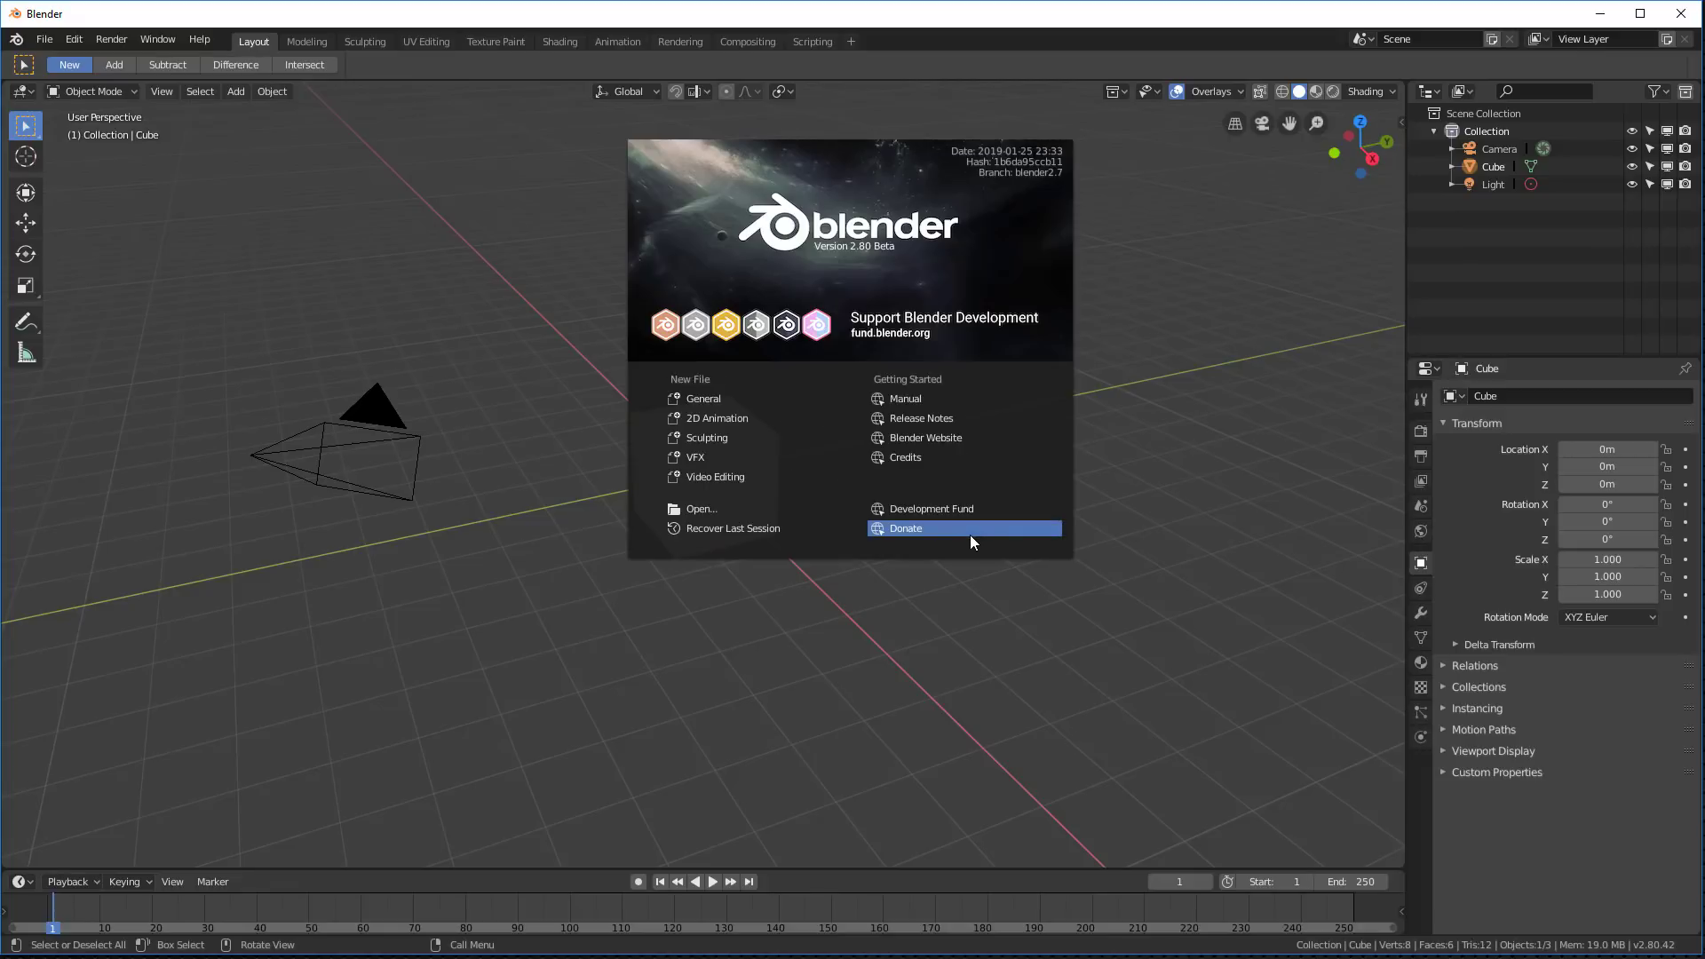
click(748, 391)
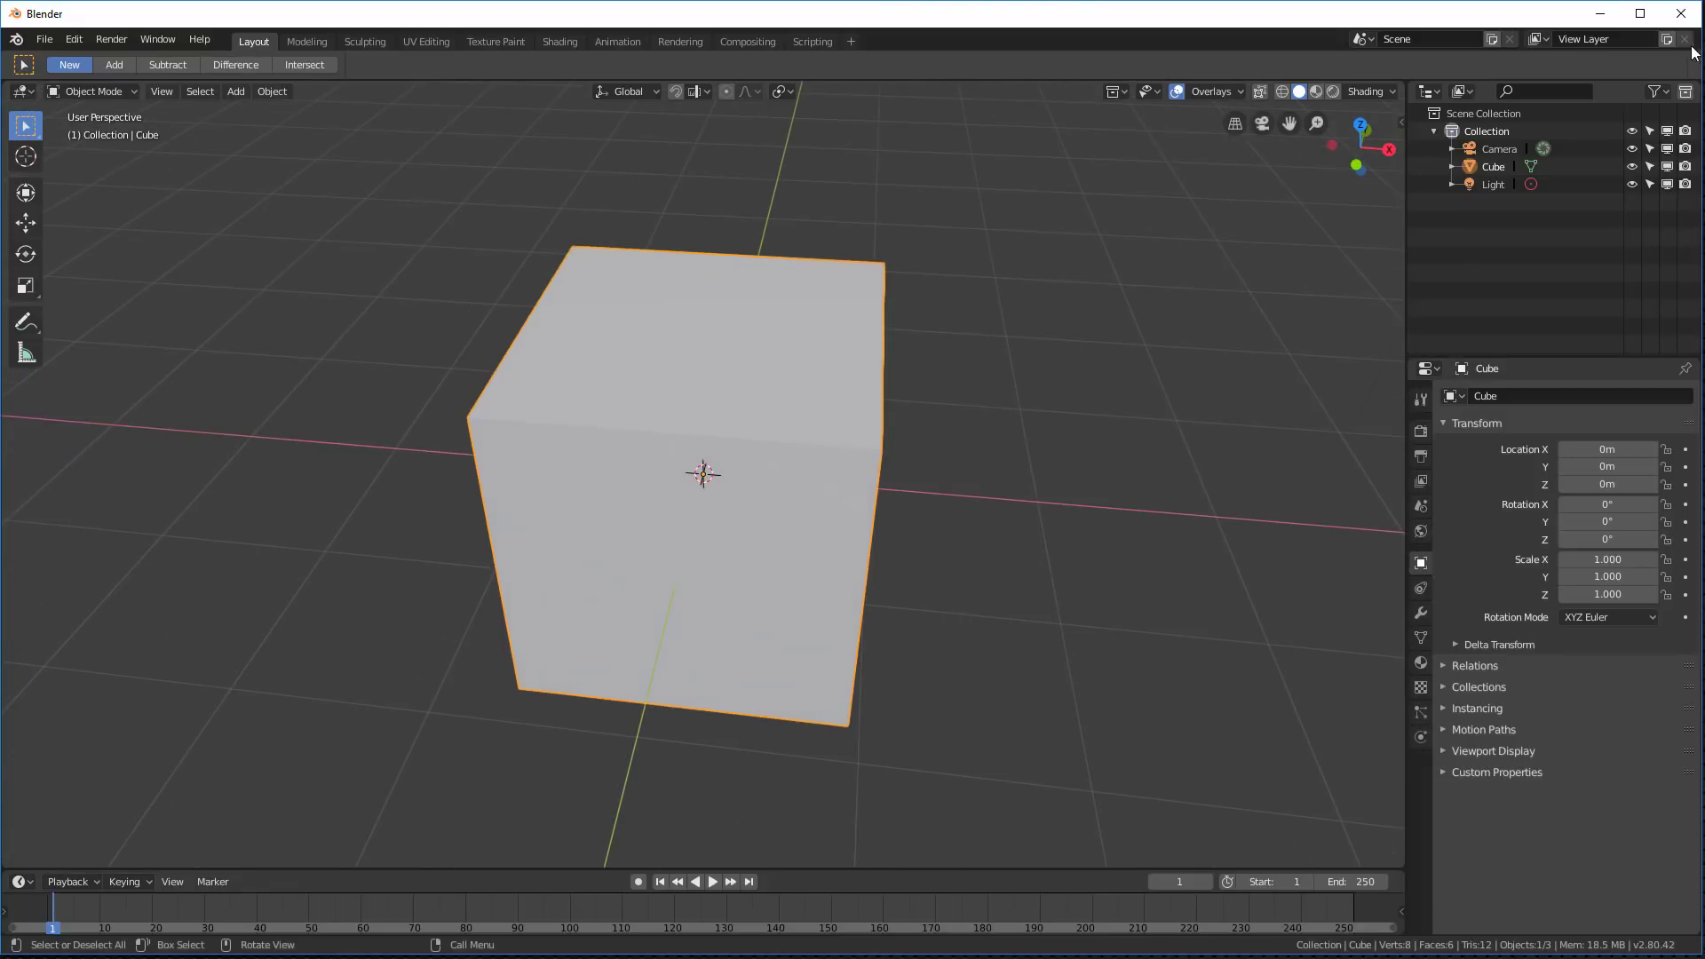
Step: Close Blender and check the userpref.blend file in the new config folder
click(1681, 22)
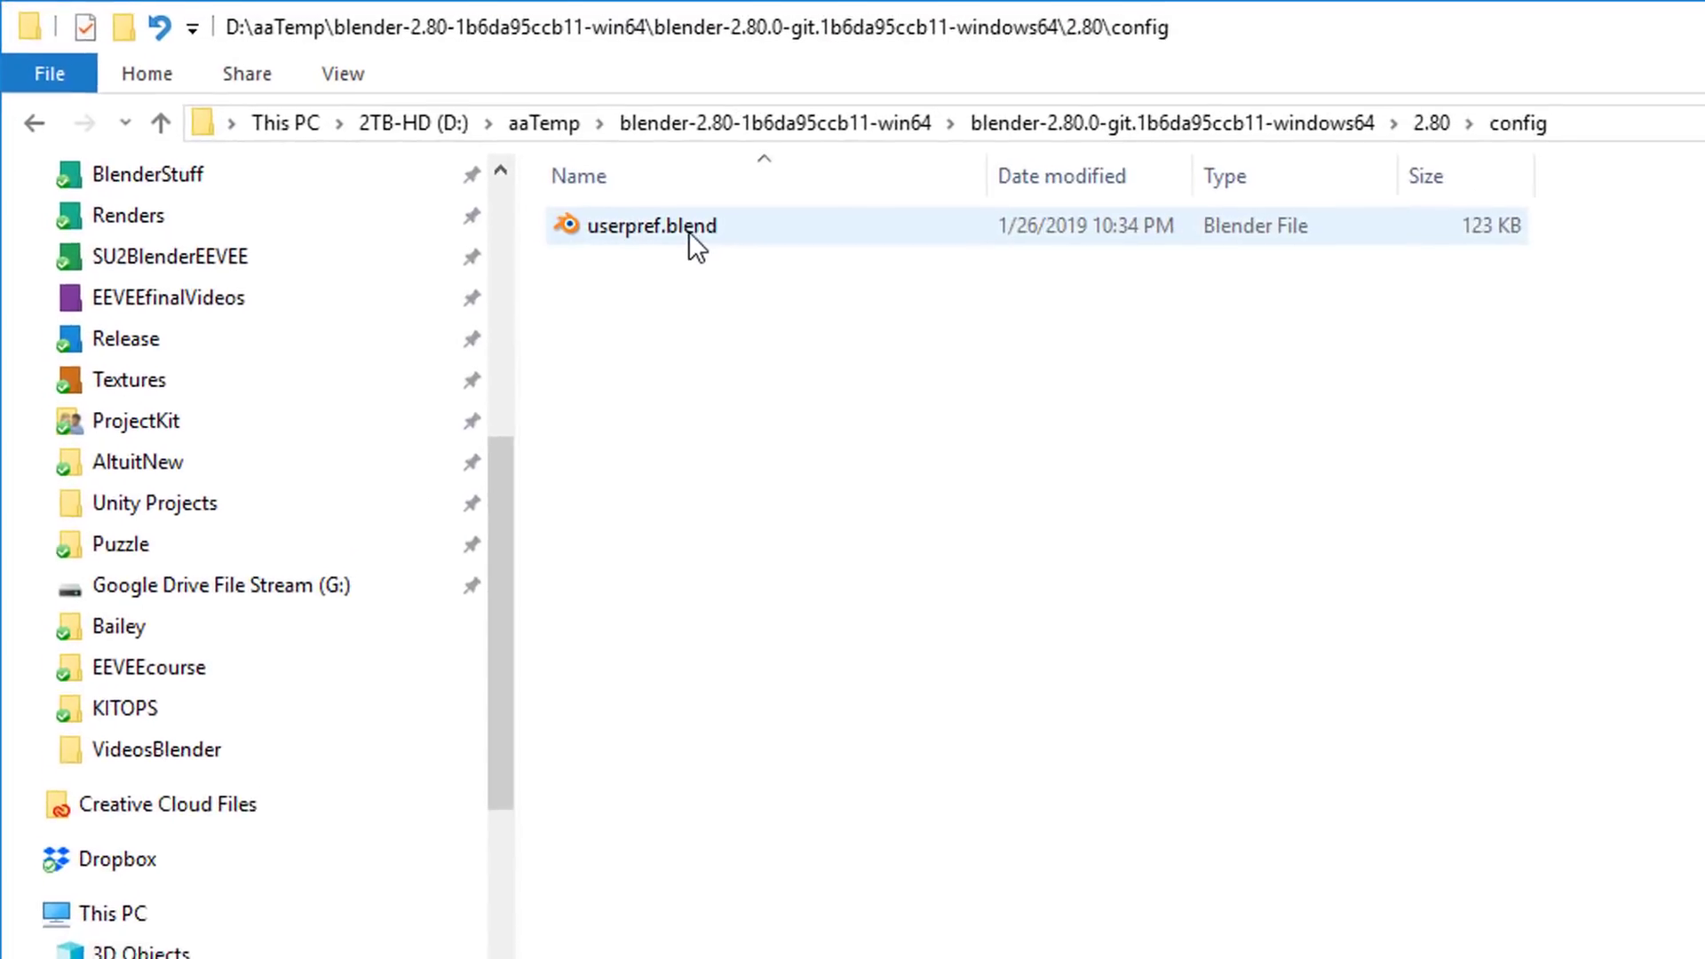
click(654, 245)
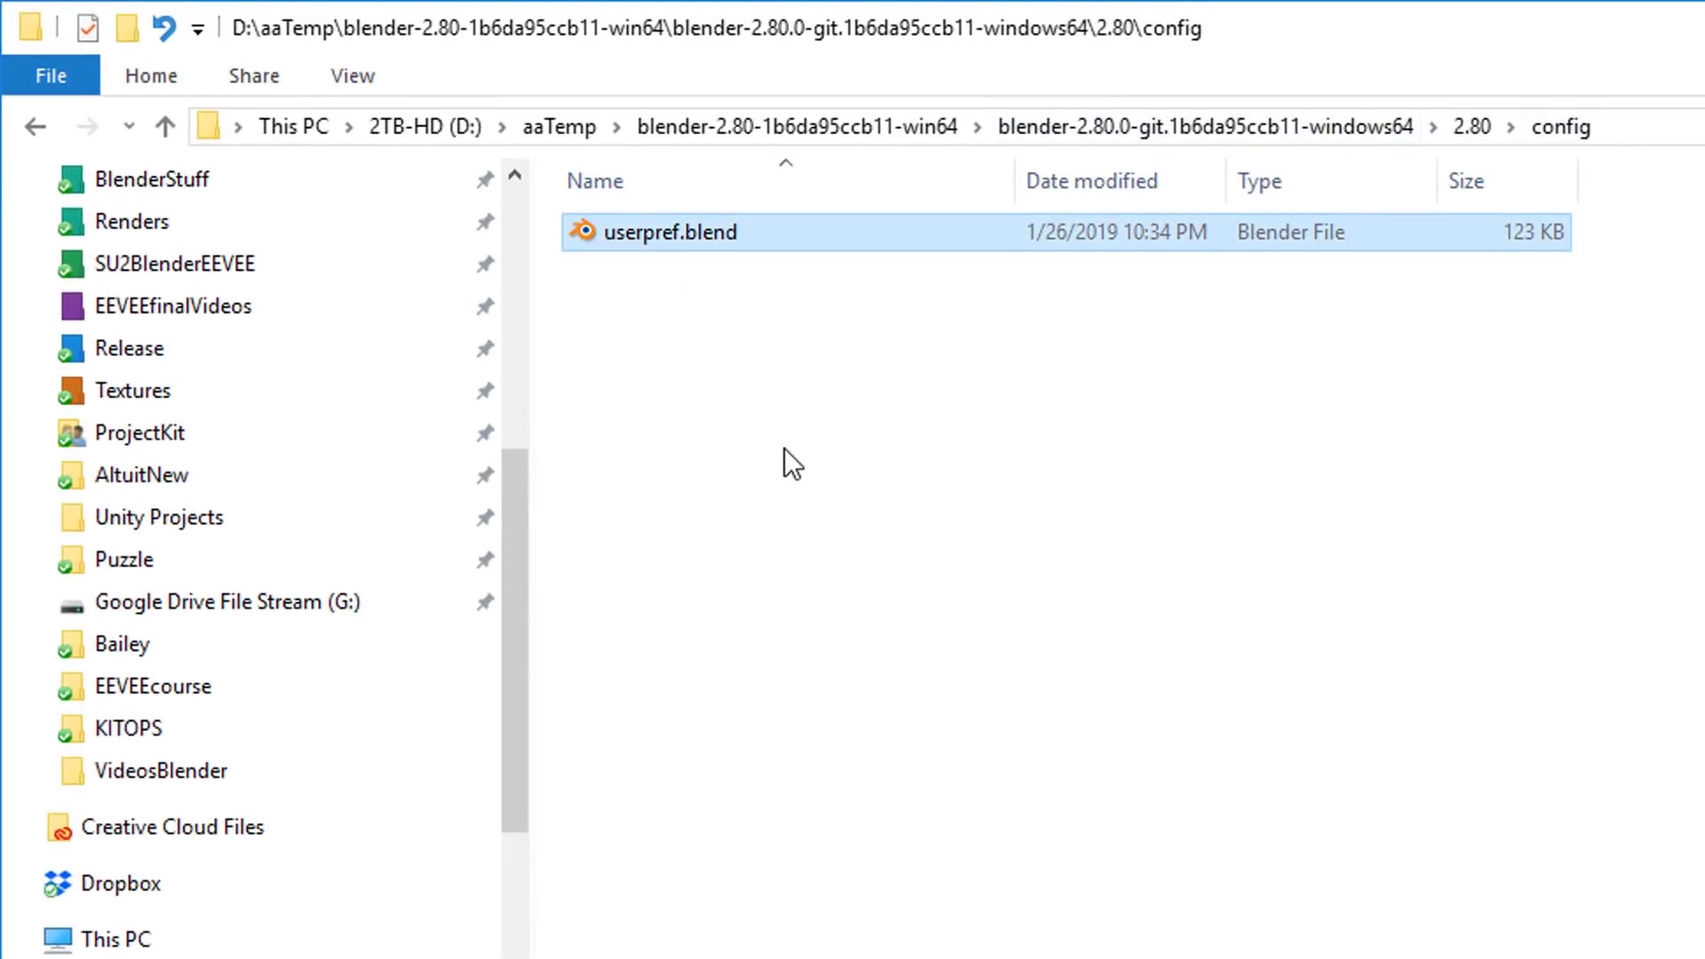
click(785, 448)
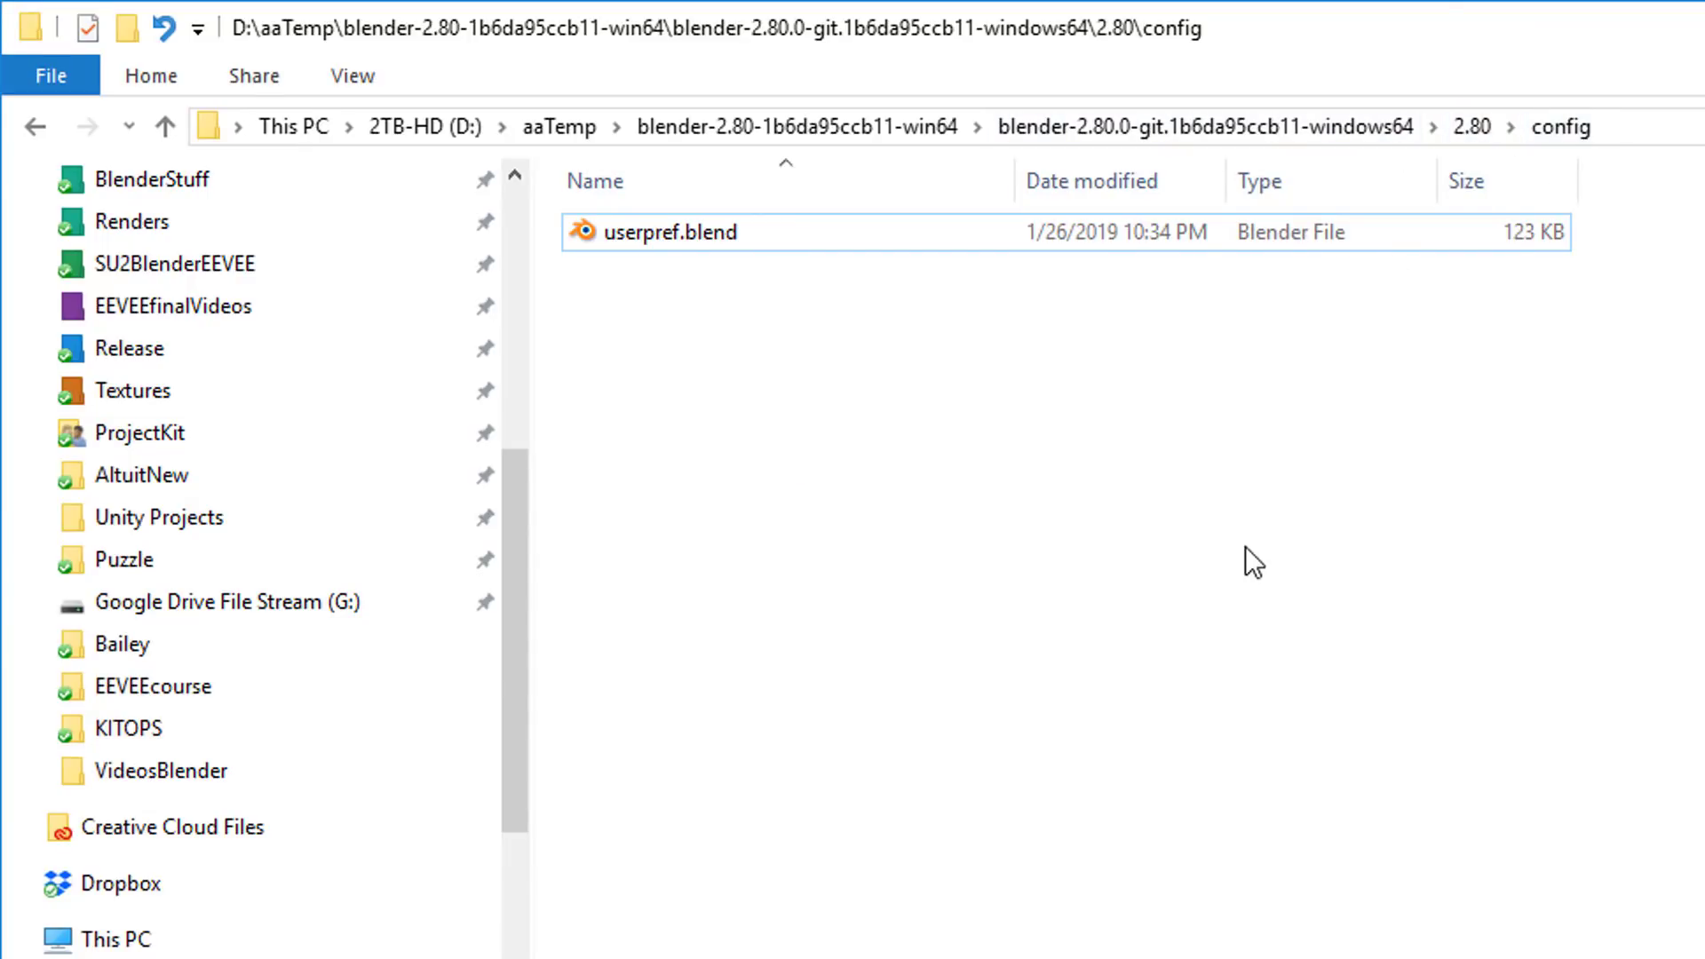
Step: Copy the kitops folder from the kitops_1.08-Blender2.8 folder in aaTemp
click(557, 124)
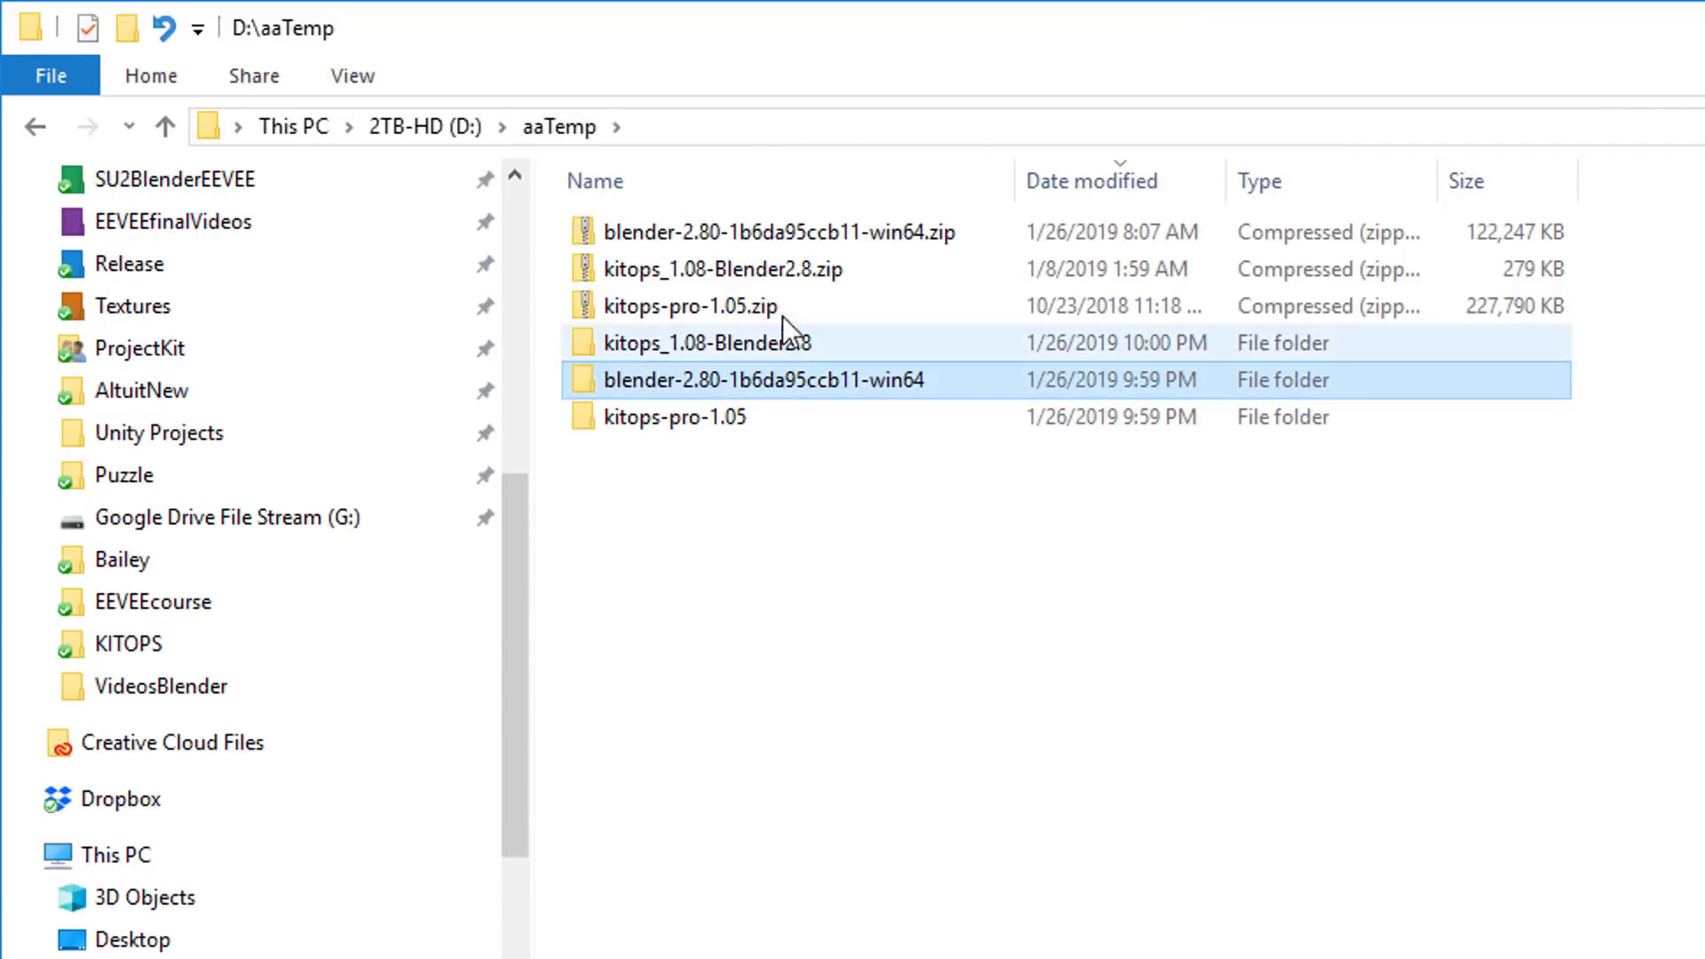
double_click(715, 346)
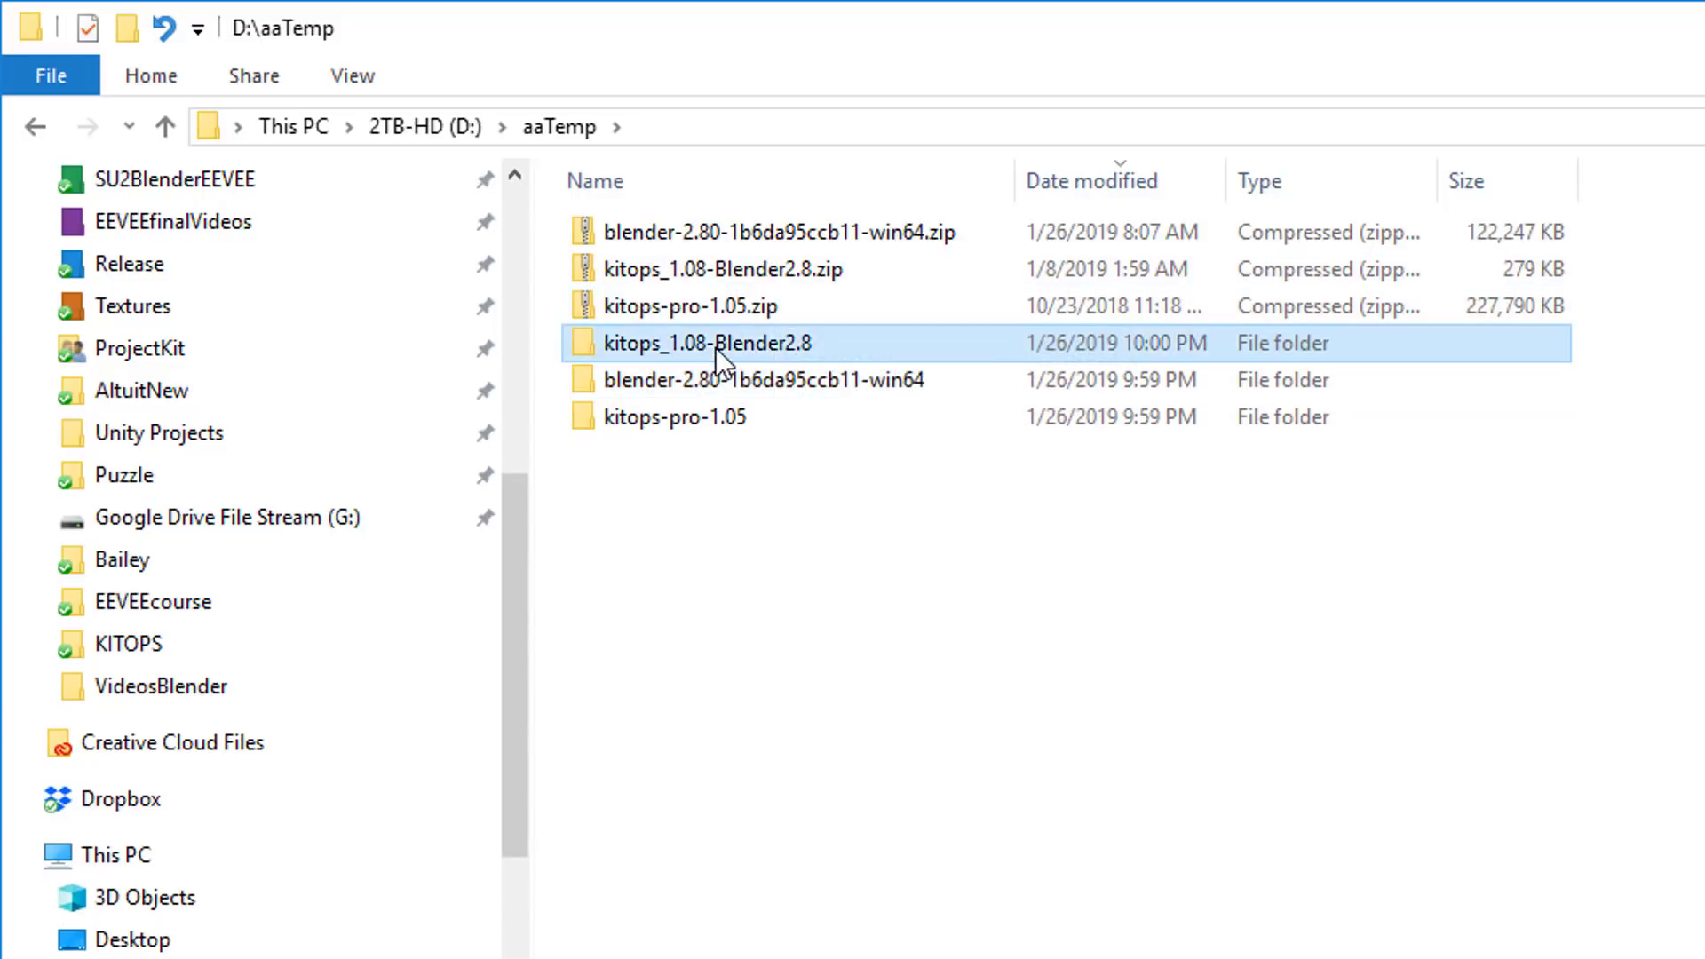
click(591, 240)
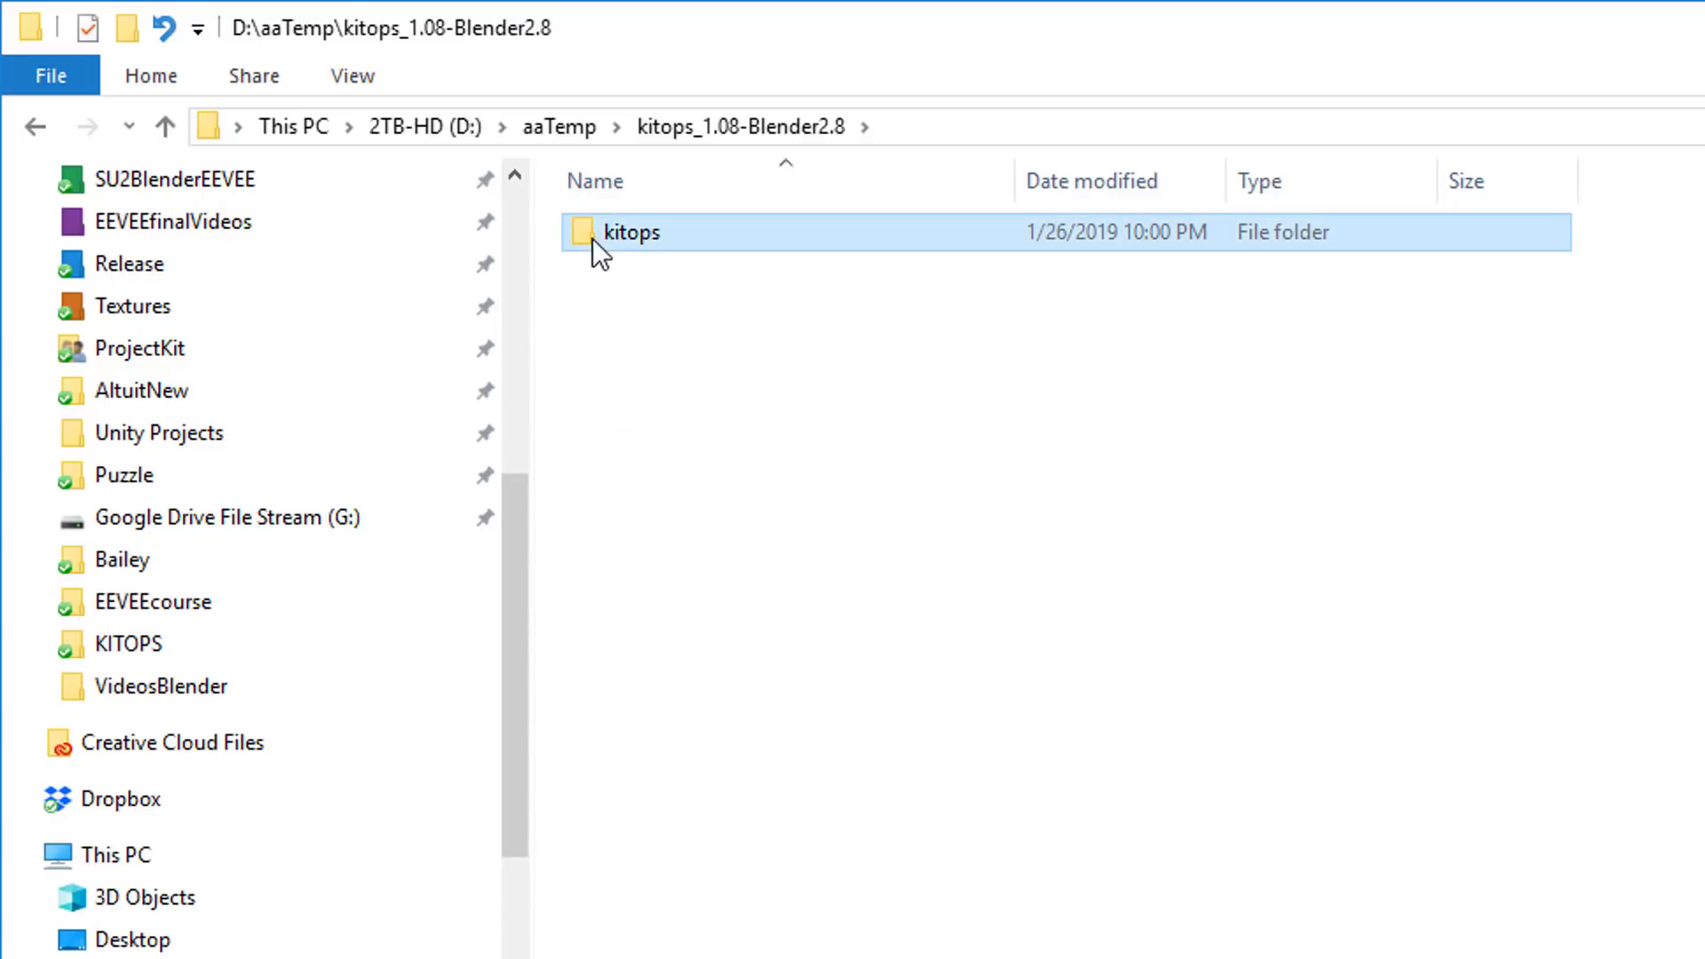
key(ctrl+c)
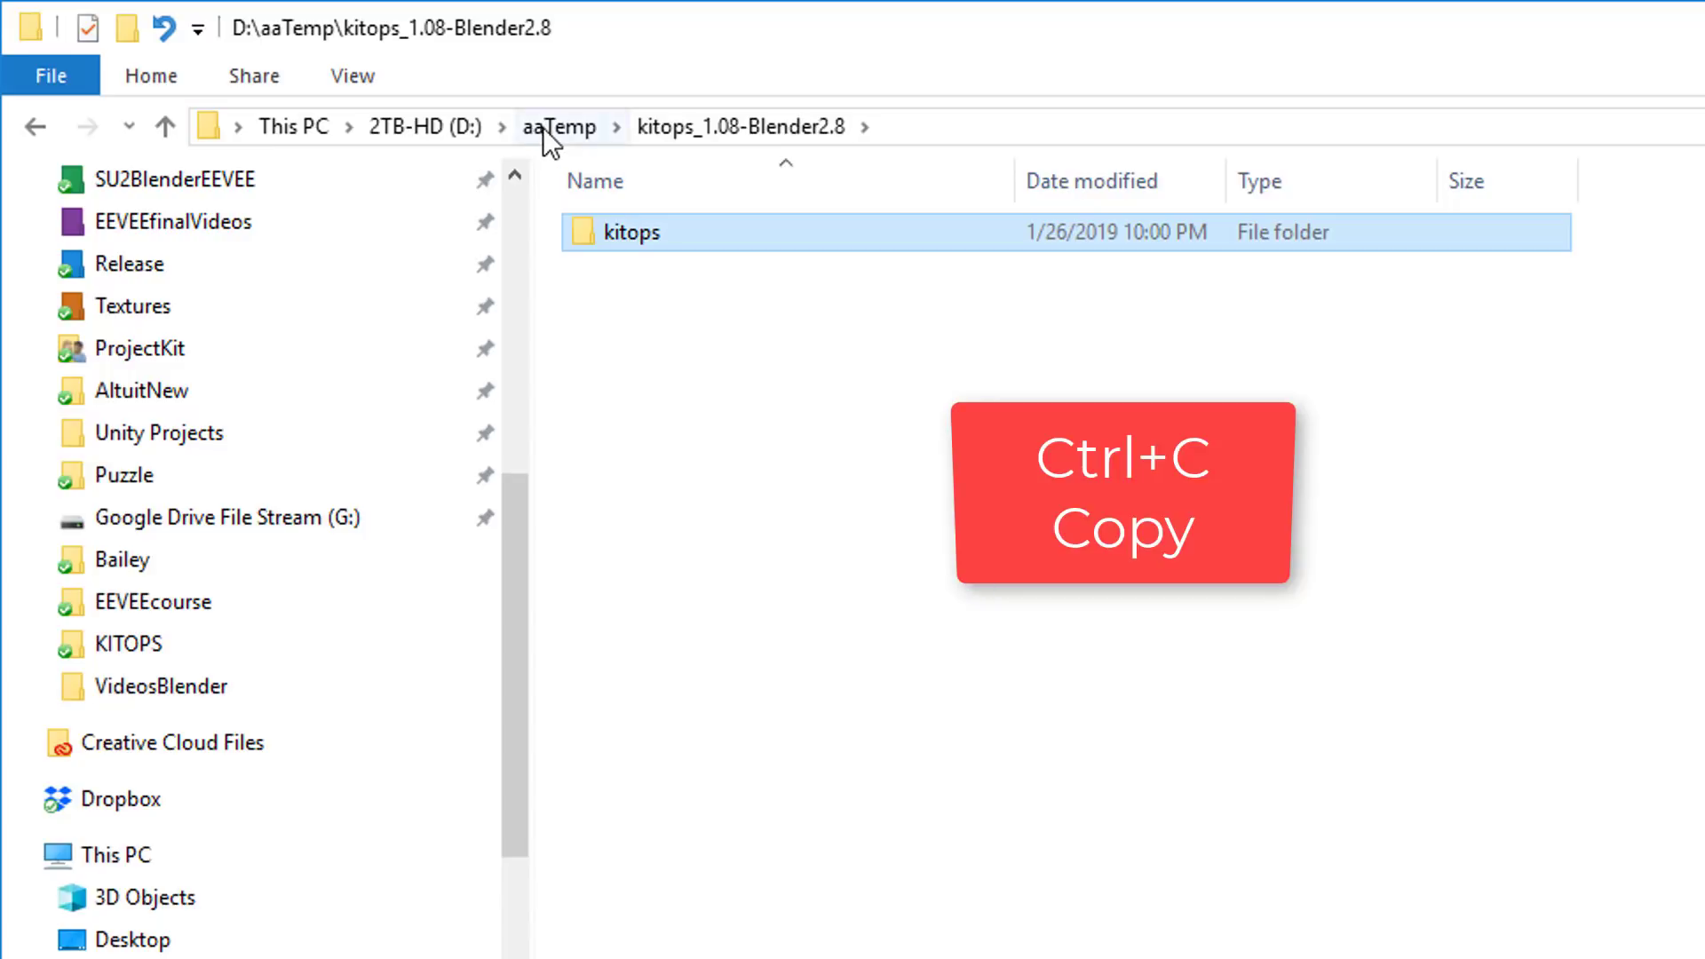
Step: Paste the kitops folder into 2.80\scripts\addons of the blender-2.80-1b6da95ccb11-win64 installation
click(546, 127)
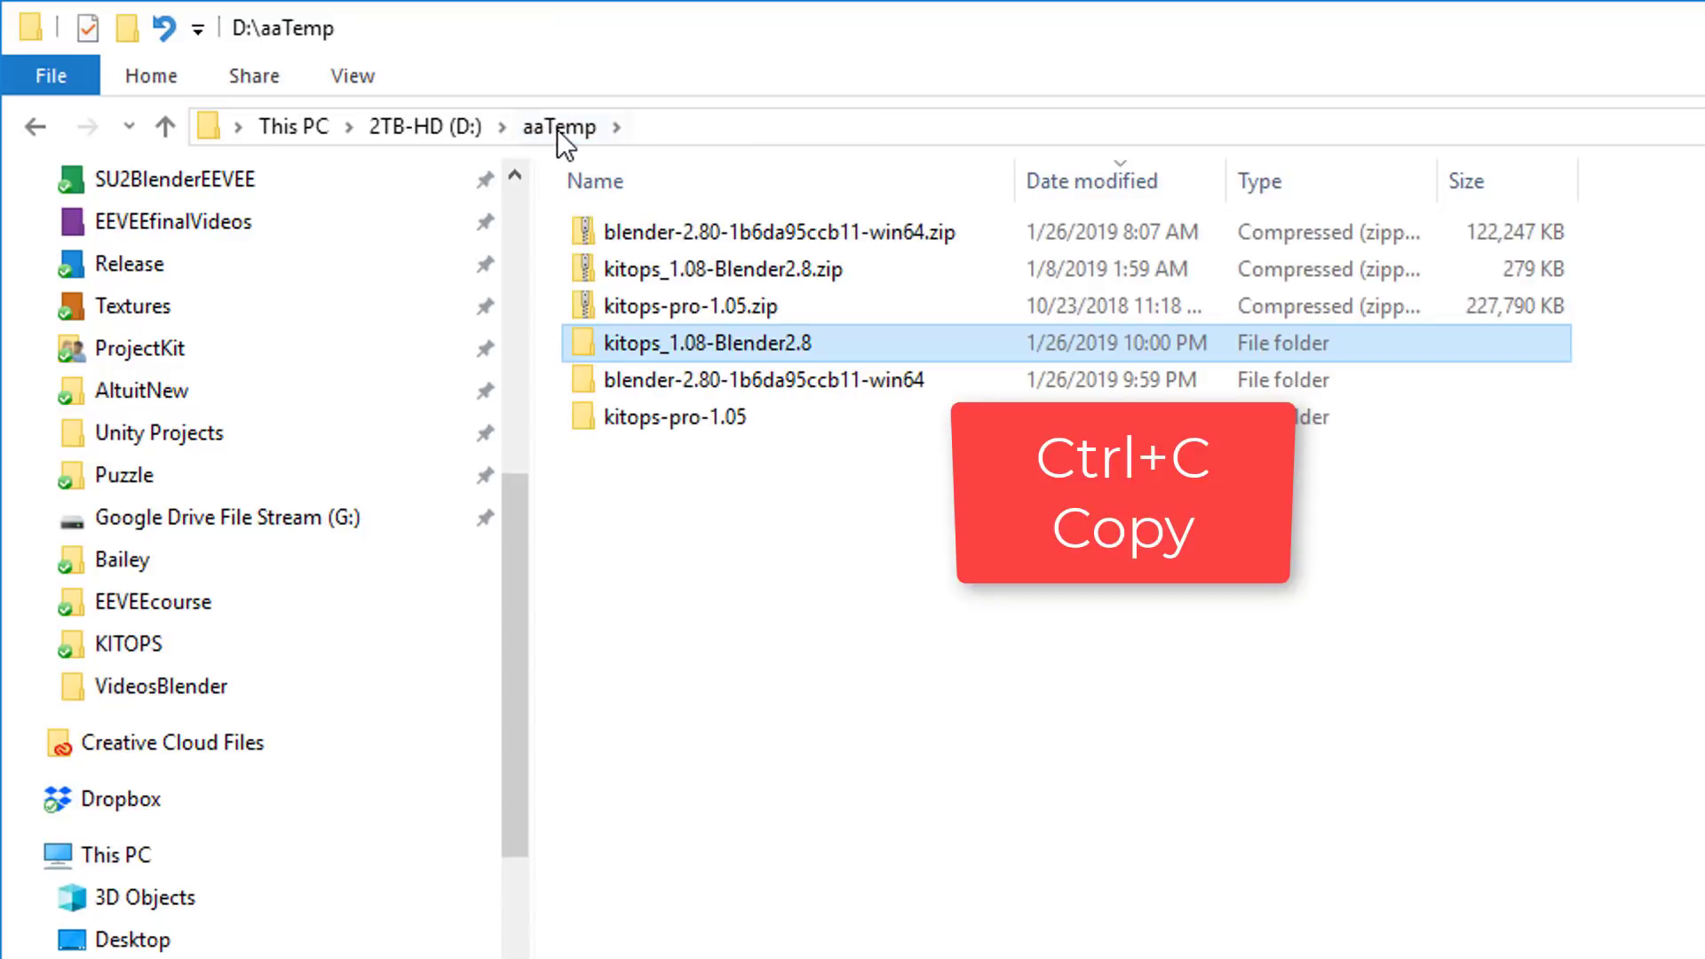
double_click(684, 380)
click(682, 233)
double_click(679, 229)
double_click(657, 232)
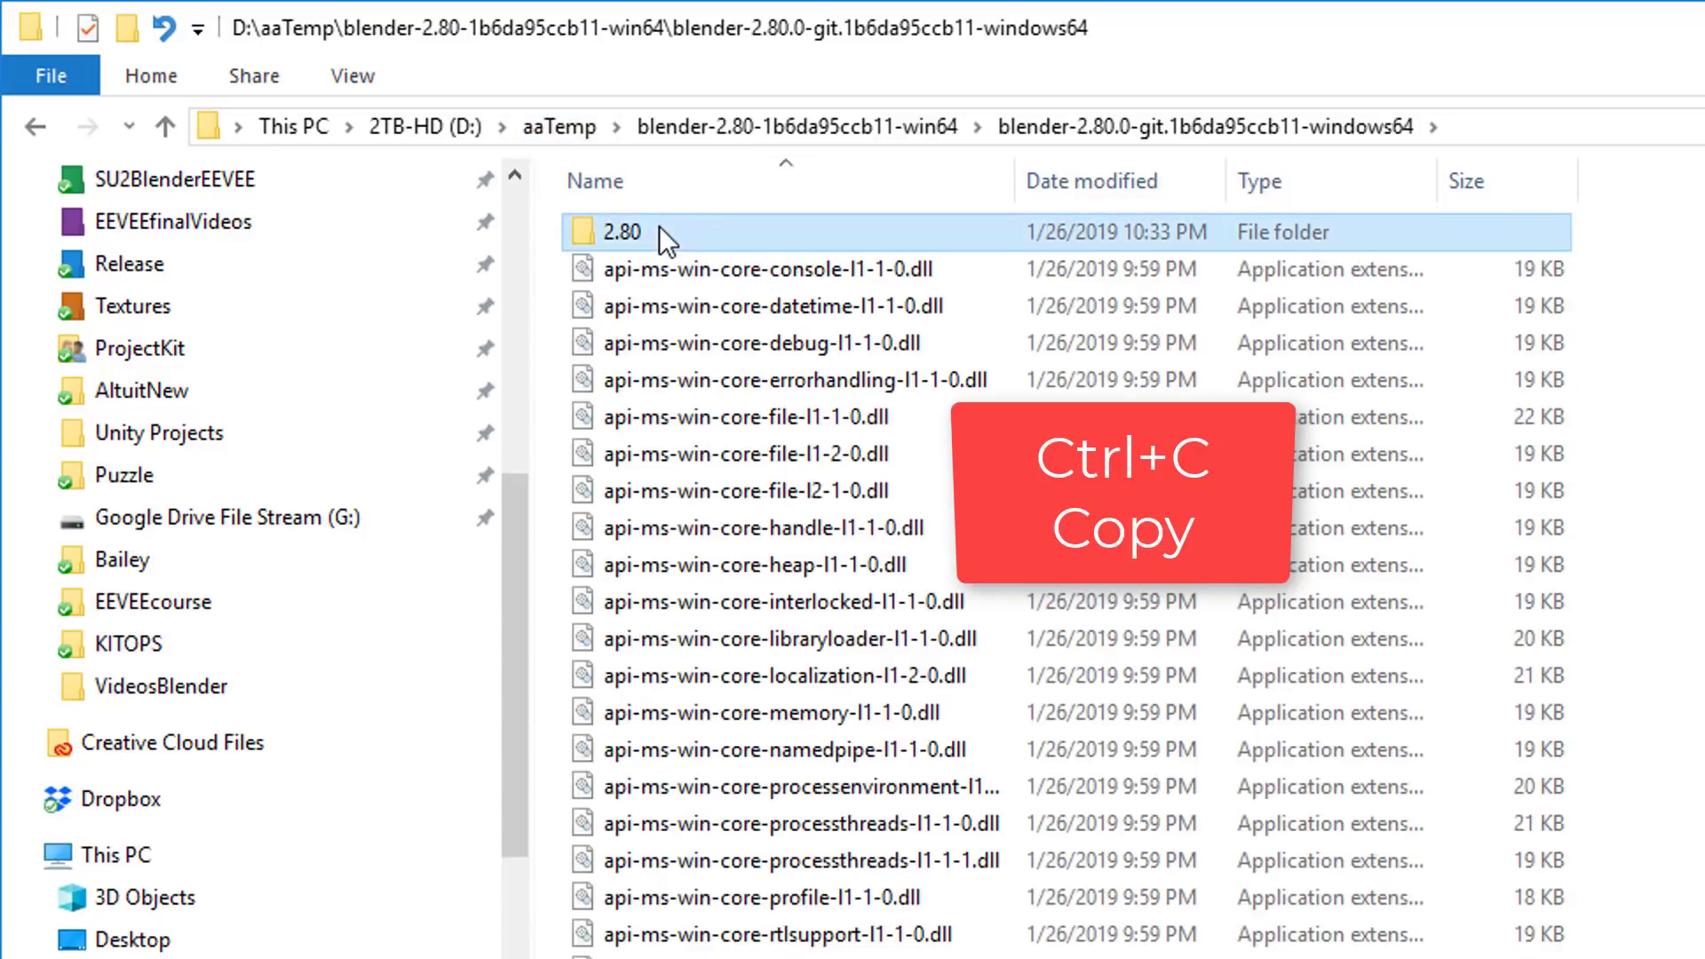
double_click(643, 340)
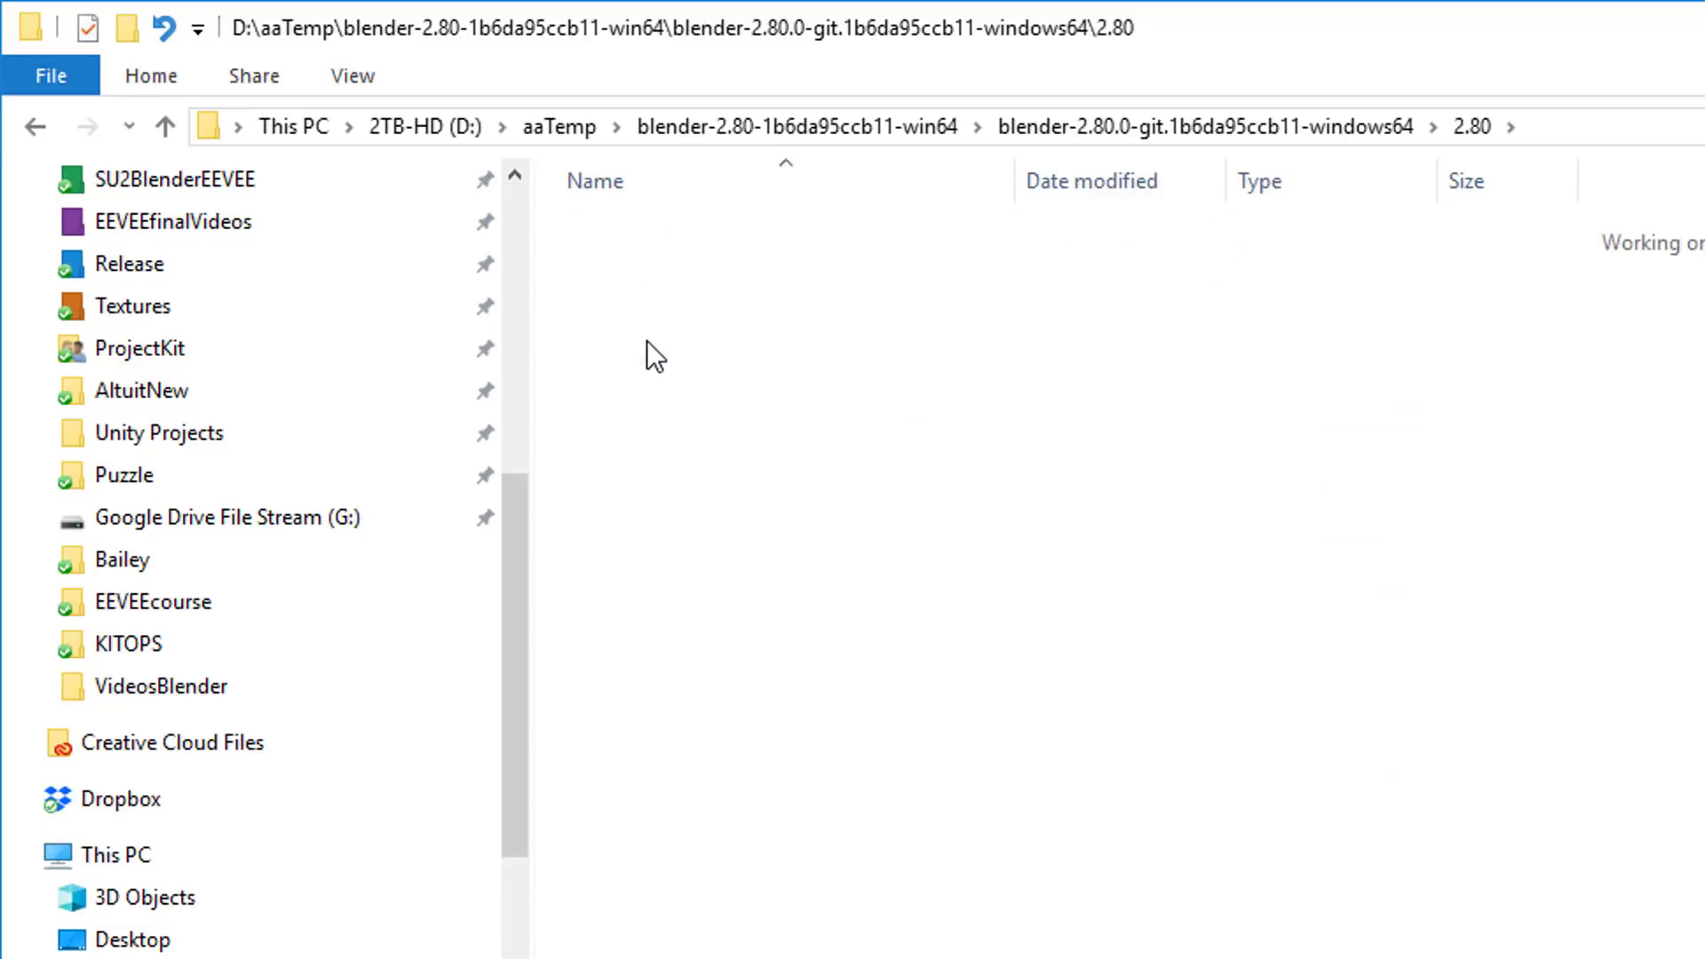
click(639, 235)
double_click(640, 235)
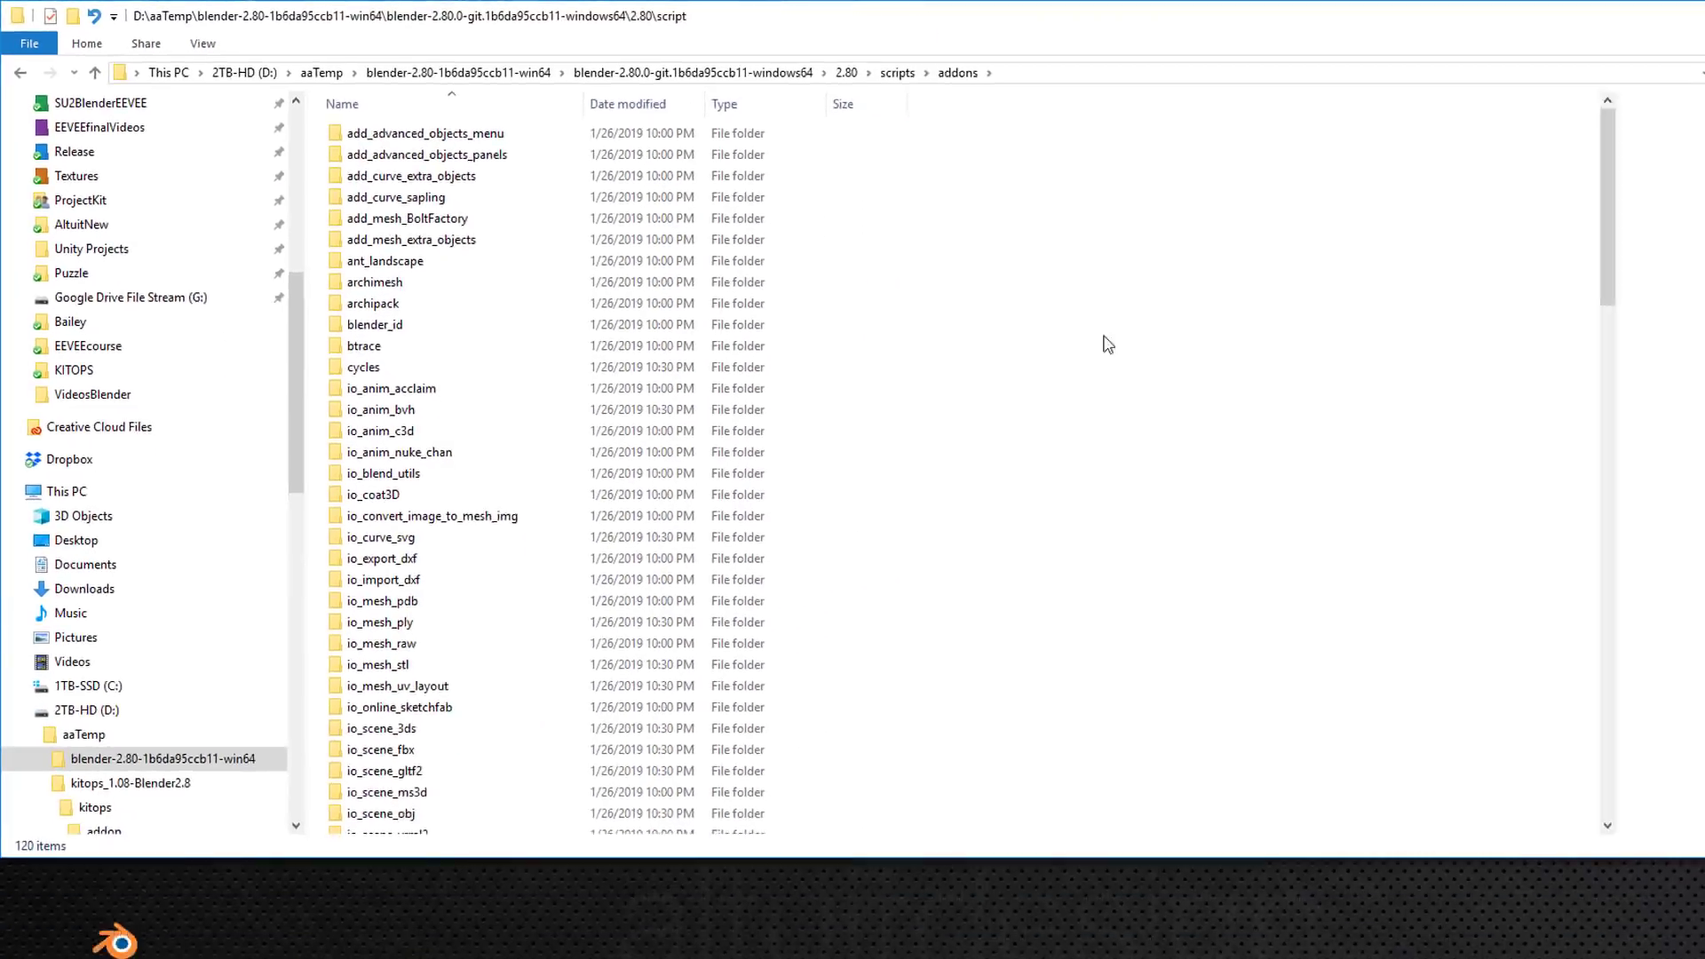
key(ctrl+v)
Step: Inspect render_scene.blend and thumb.png in the Master folder of the newly pasted kitops add-on
double_click(302, 721)
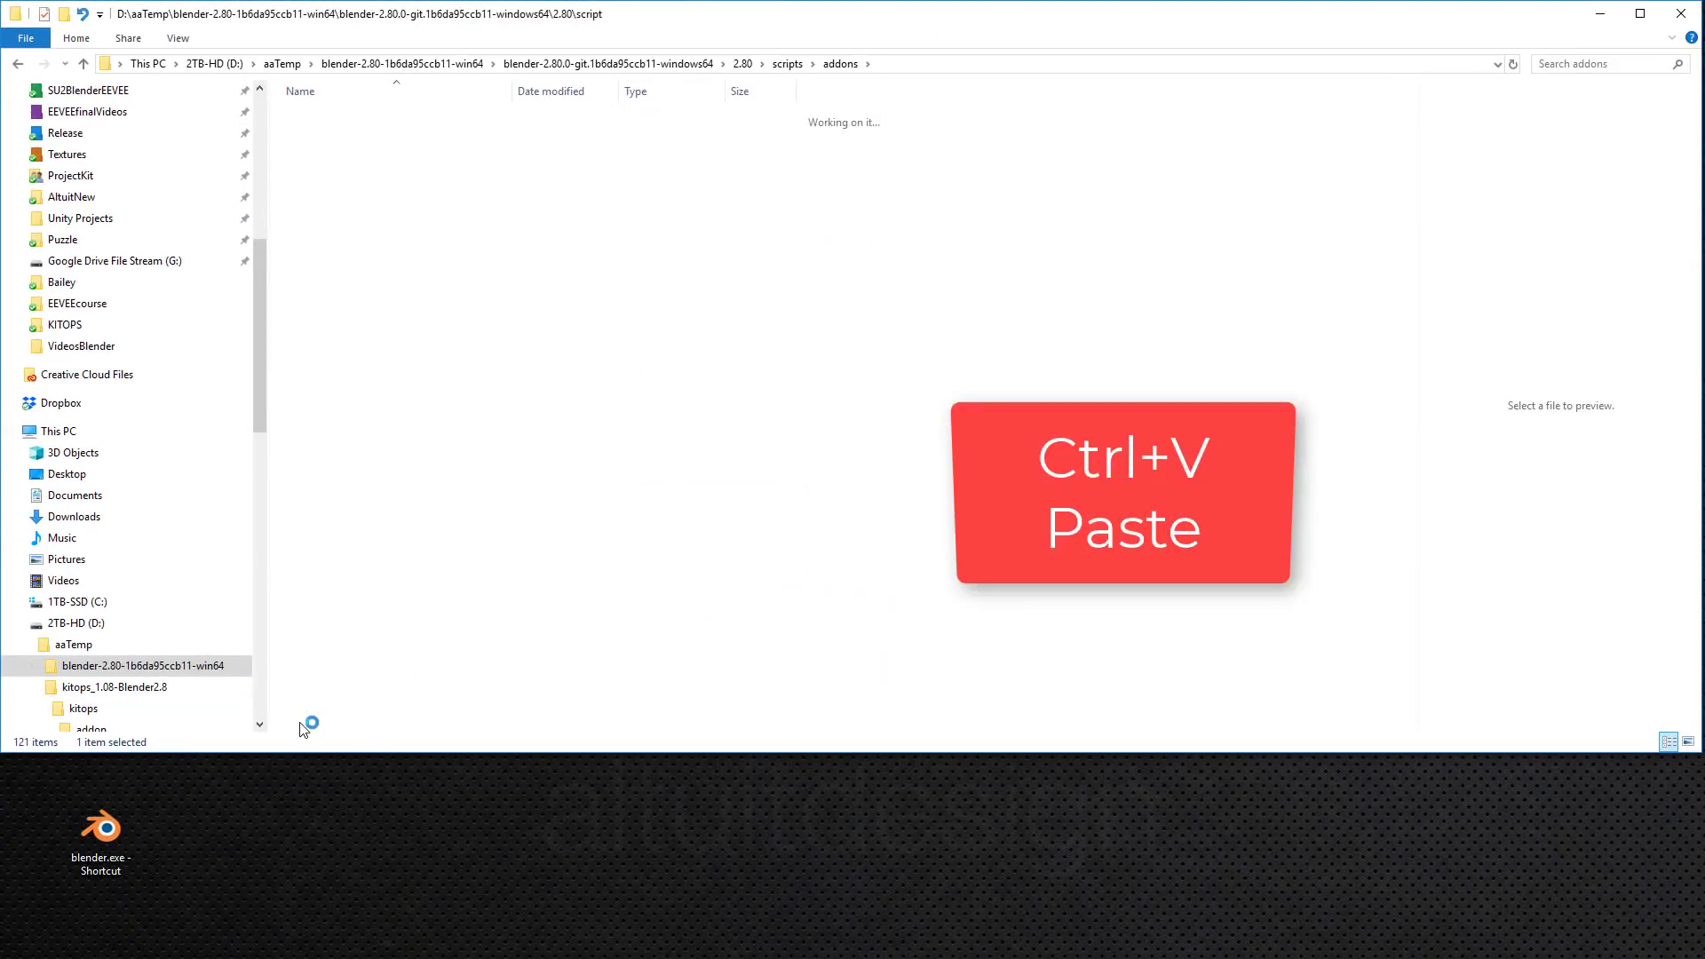
double_click(318, 156)
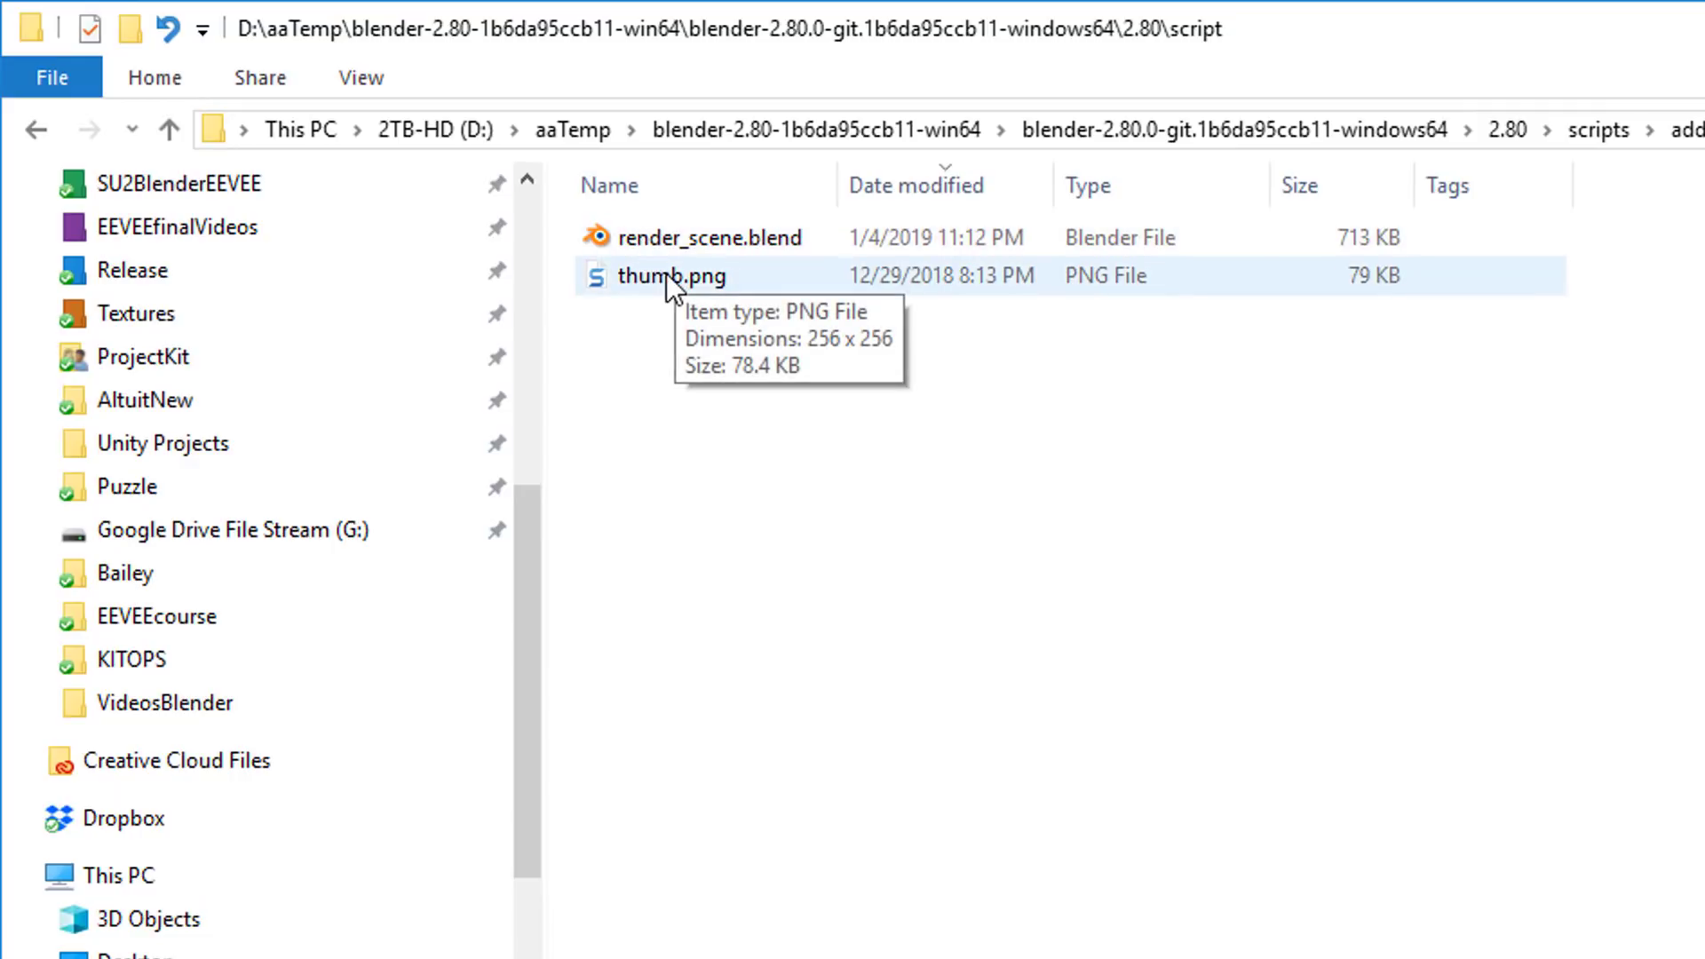
click(678, 236)
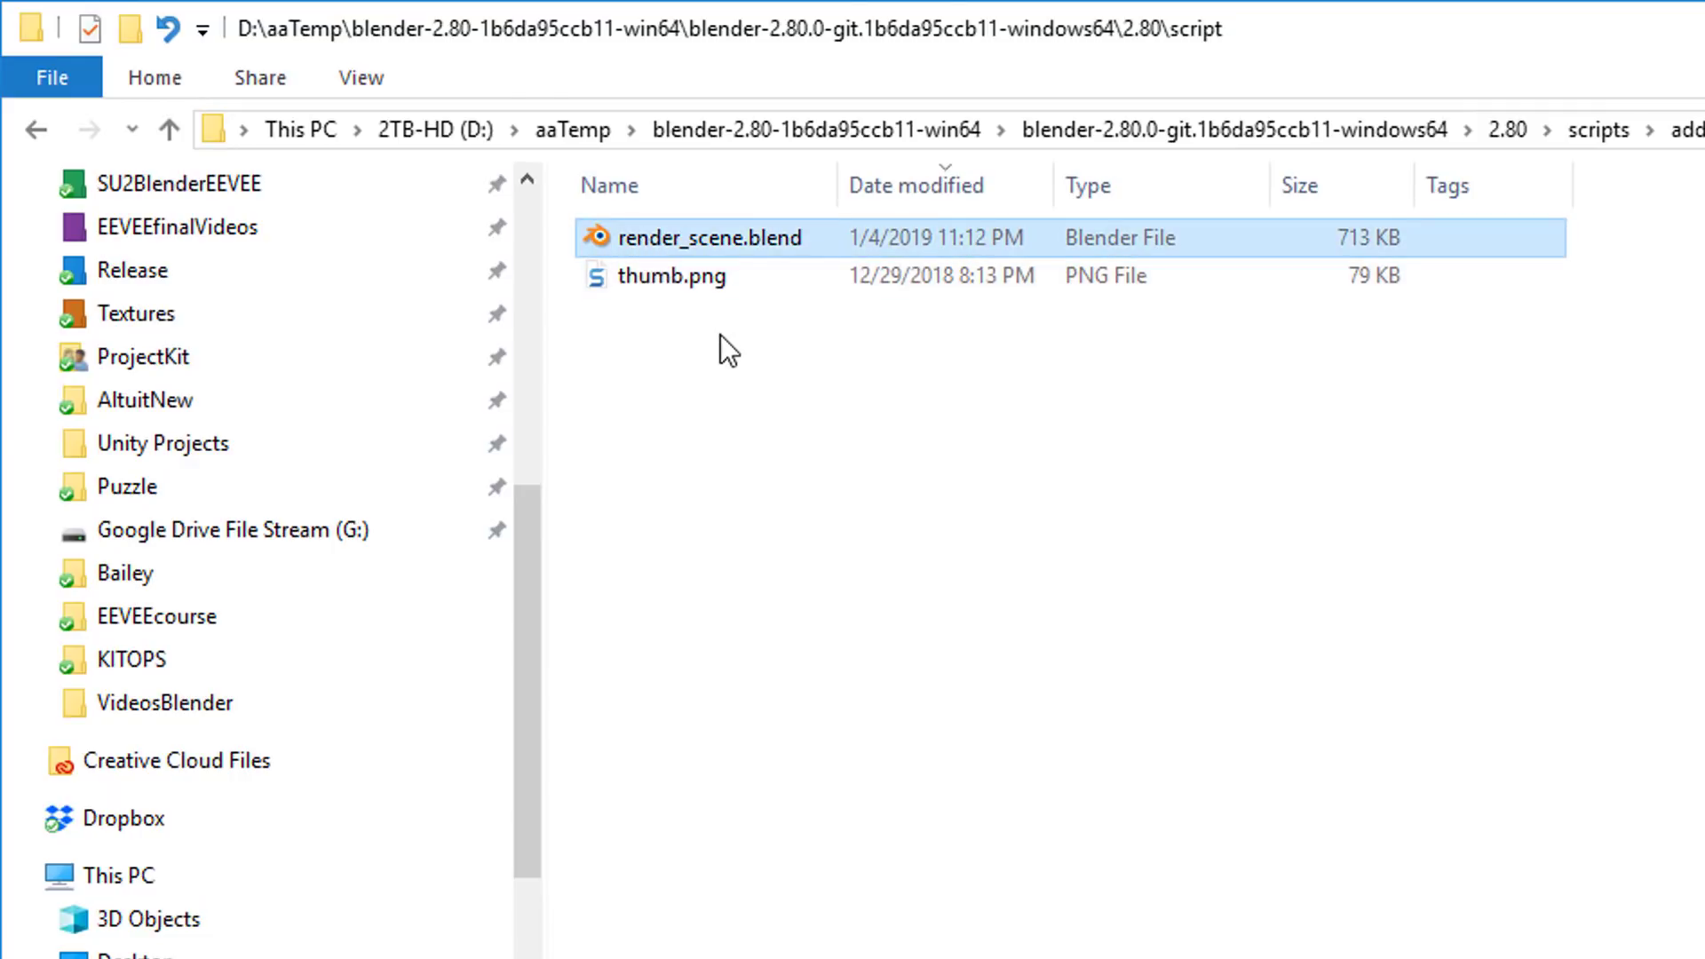
click(672, 276)
click(662, 235)
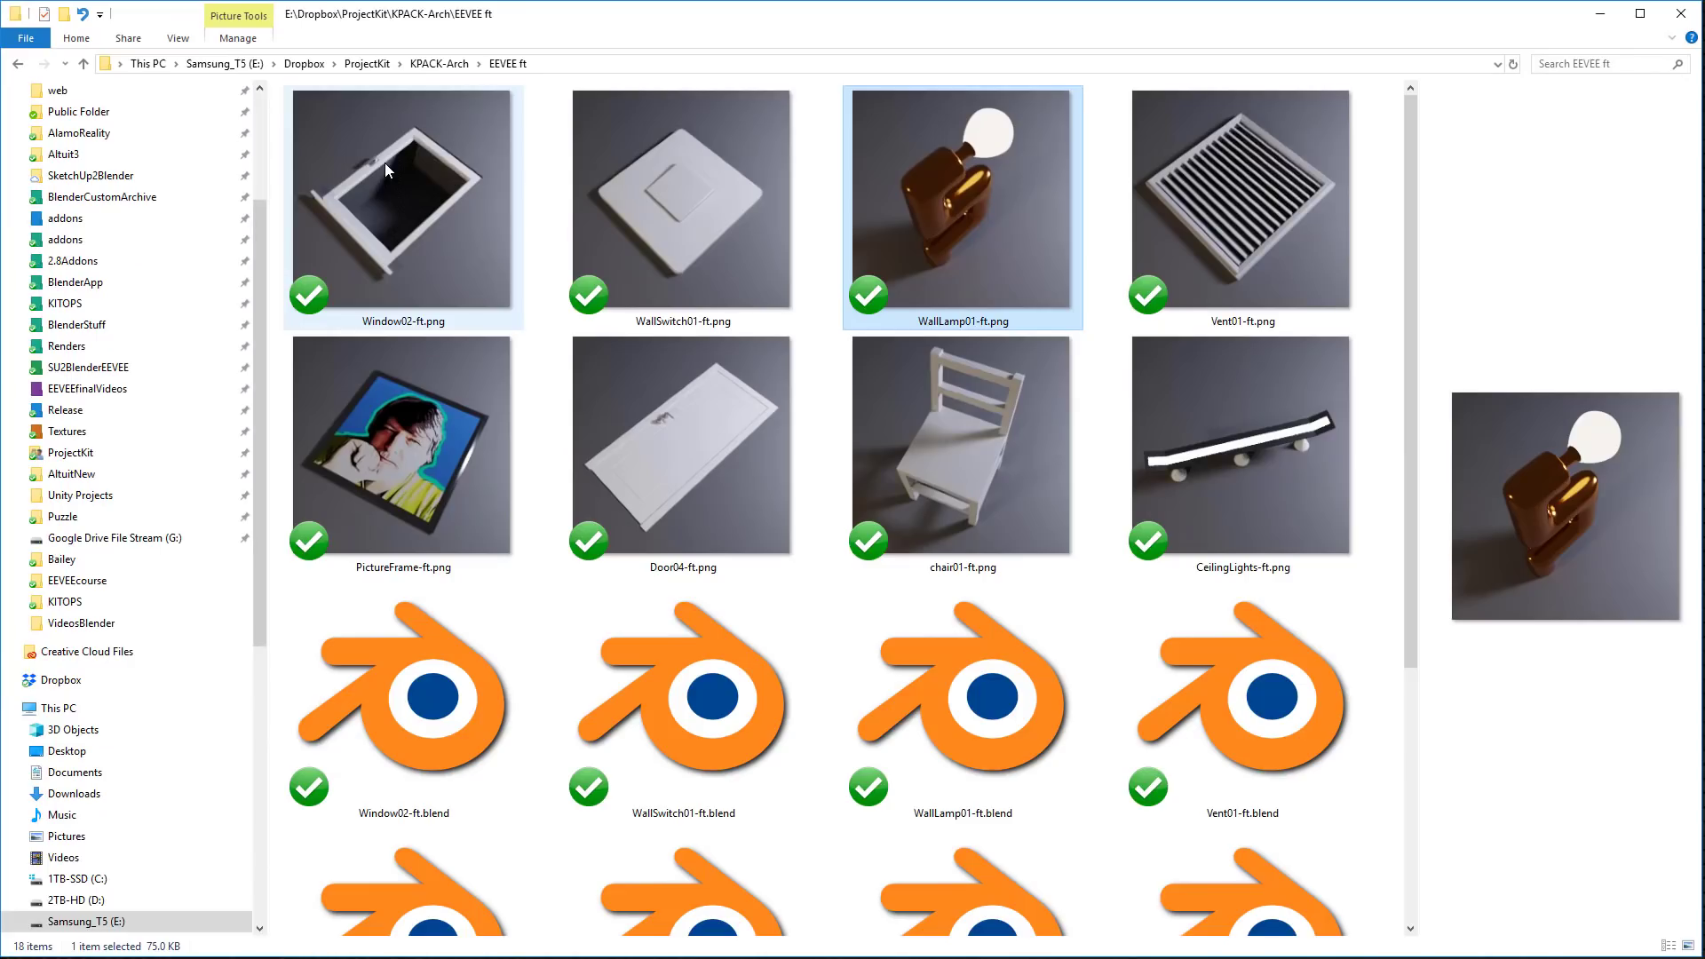
Step: Preview the Window02-ft, WallSwitch01-ft and Vent01-ft thumbnails in the KPACK-Arch\EEVEE ft folder
click(415, 187)
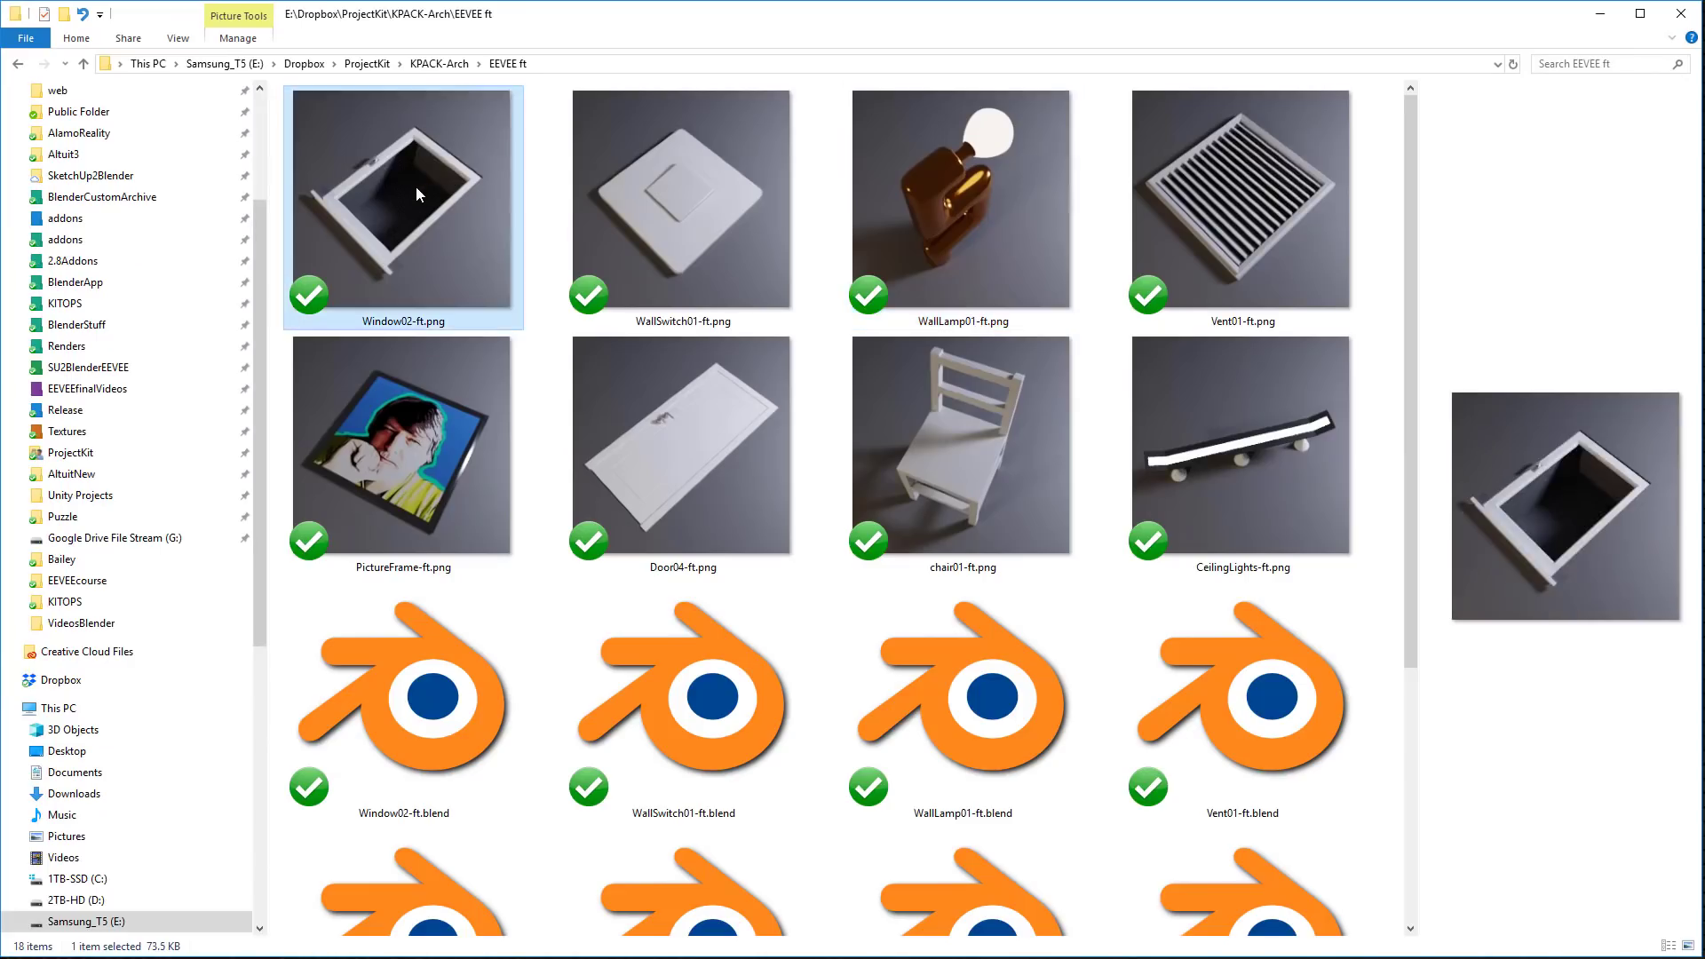
click(684, 218)
click(1164, 212)
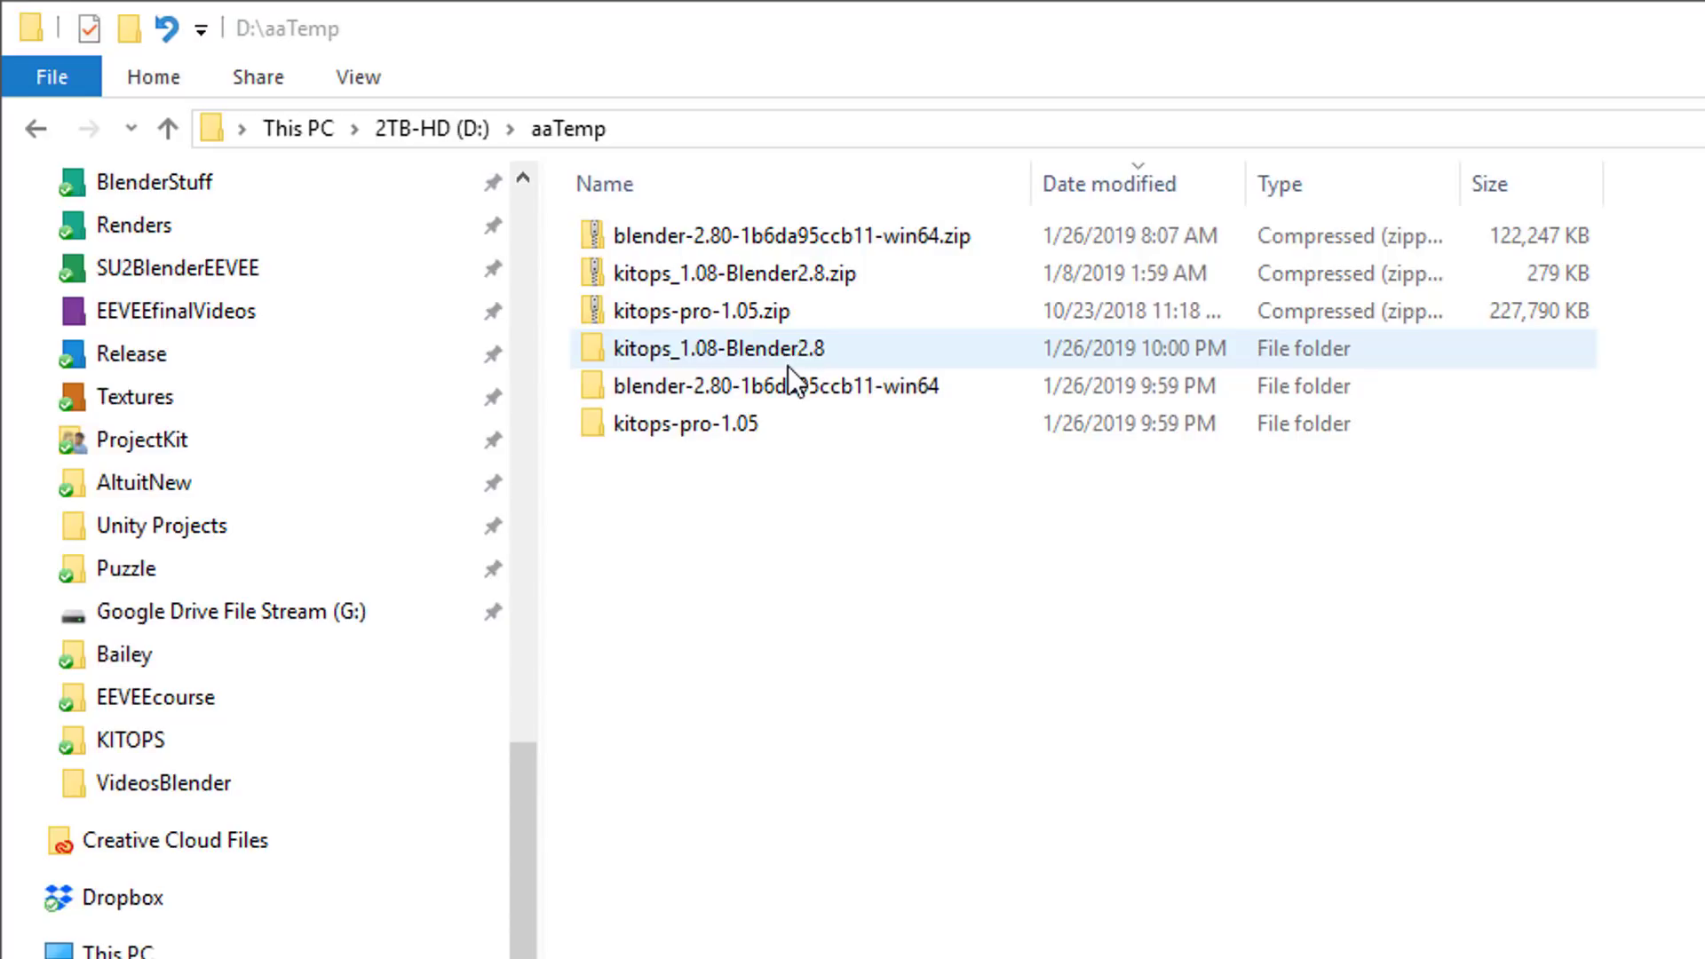
Step: Look through the subfolders of kitops_1.08-Blender2.8 in aaTemp
double_click(760, 359)
double_click(675, 236)
double_click(675, 238)
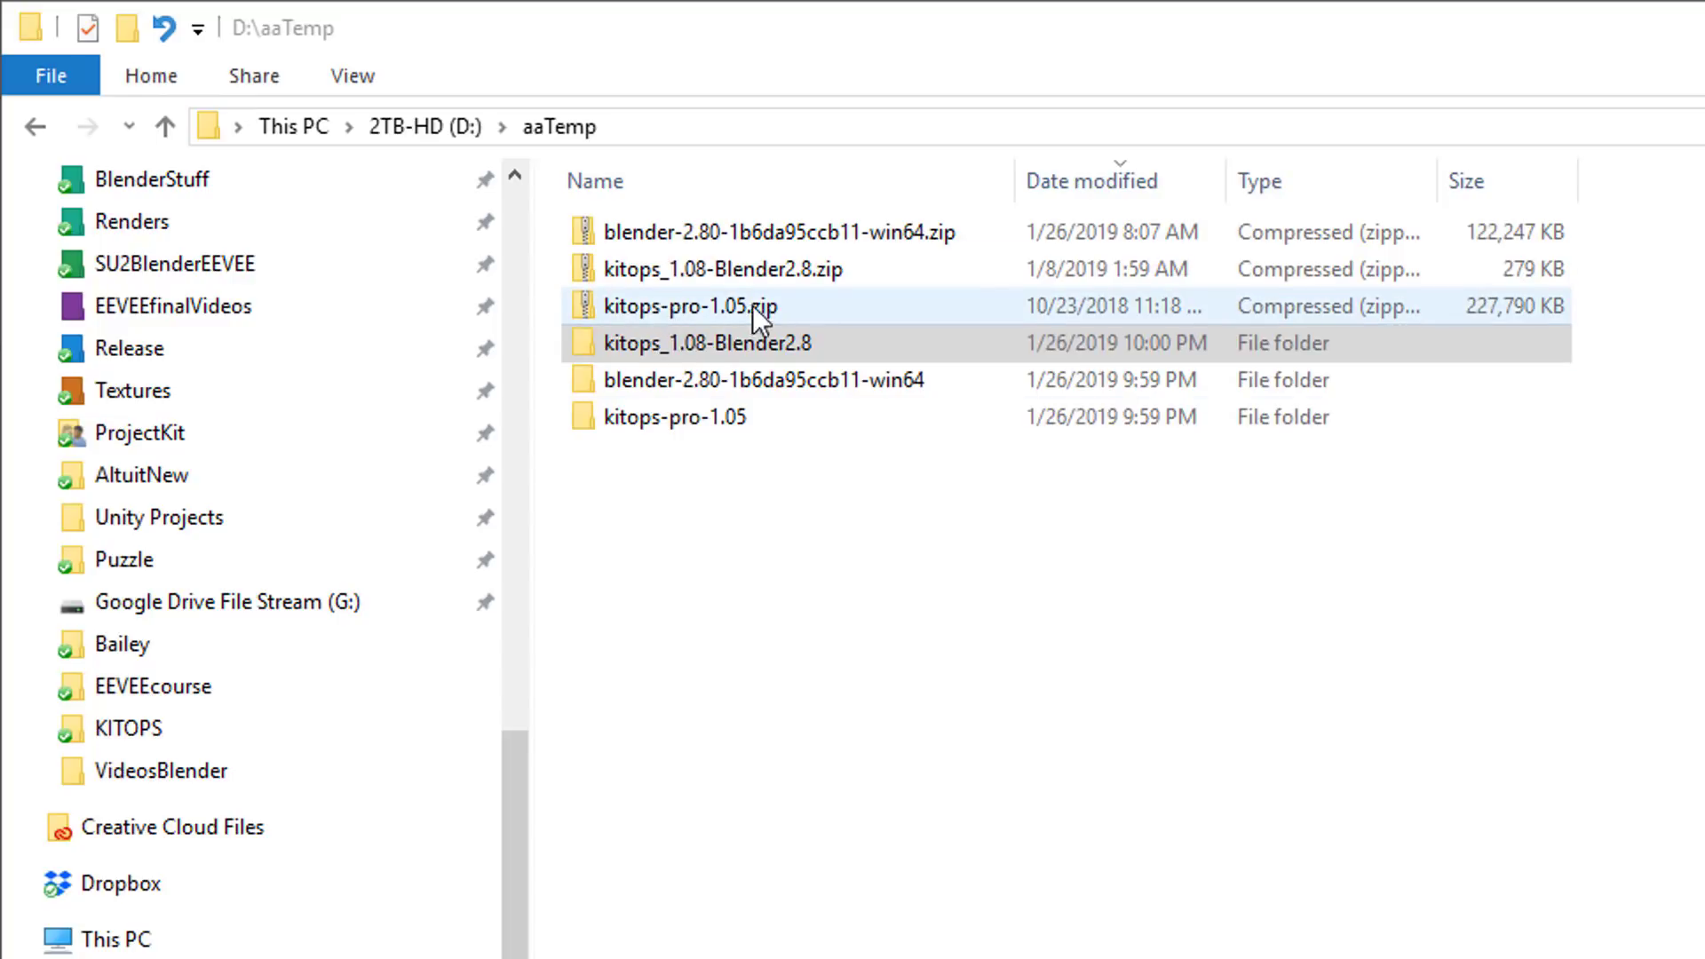
Step: Browse the Cutters-Complex folder in kitops-pro-1.05\kitops\Master, examining its paired .blend and .png files such as circular_piping.png
double_click(657, 417)
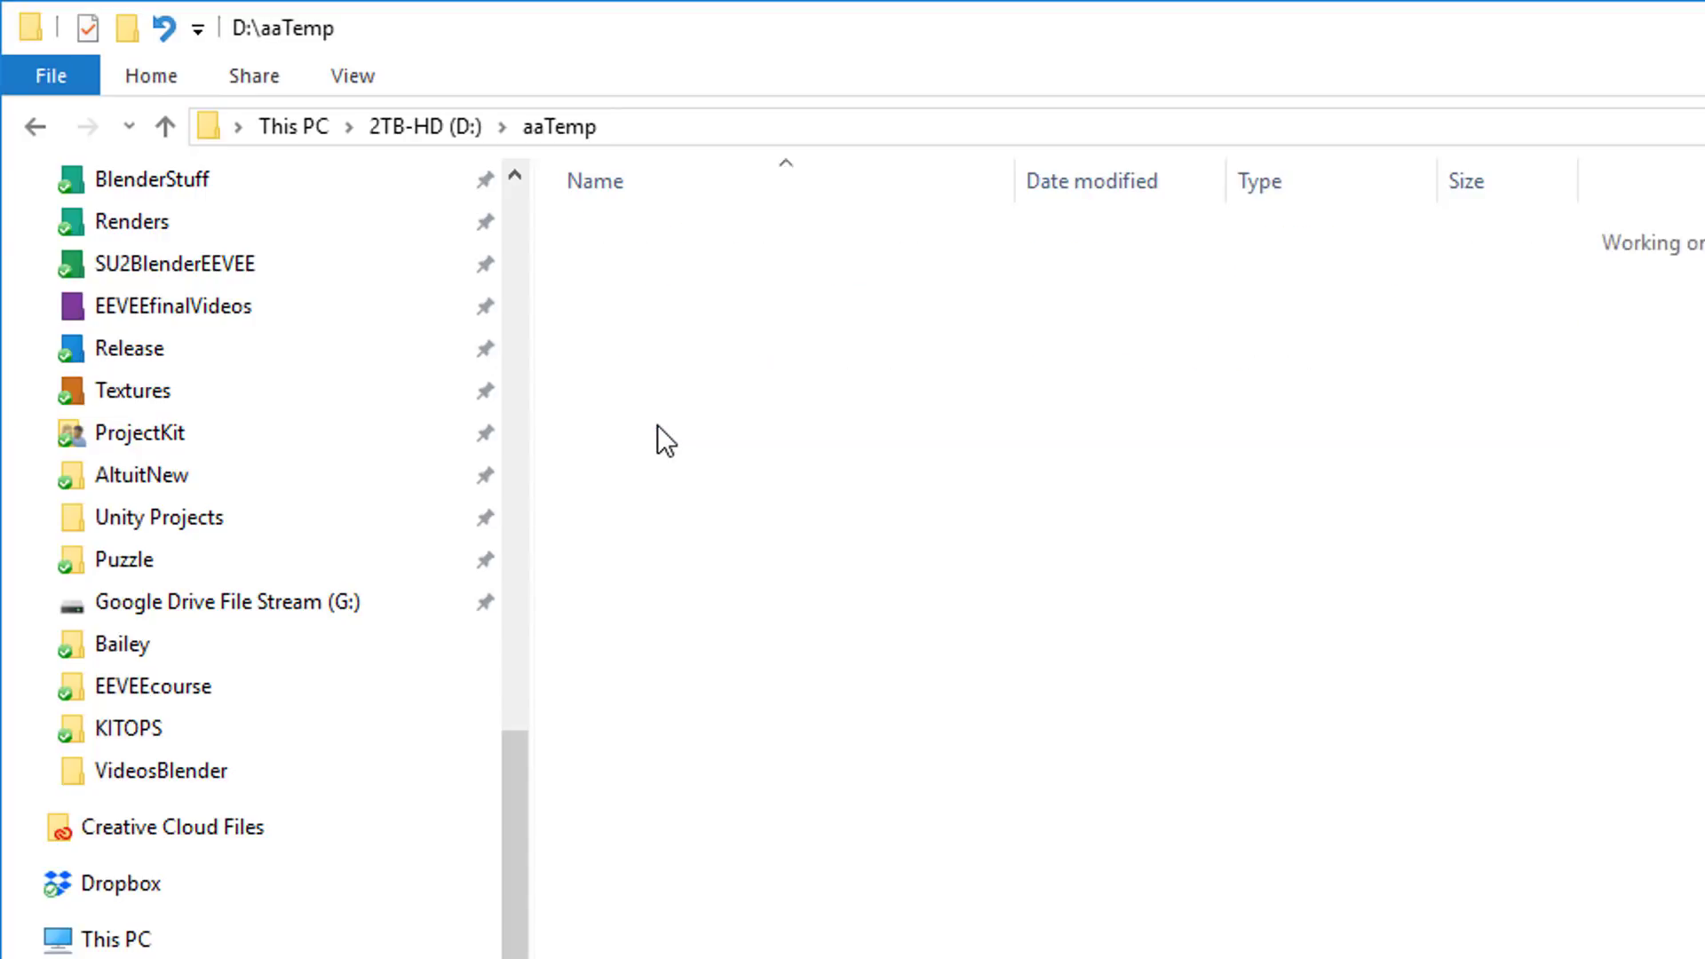
double_click(594, 238)
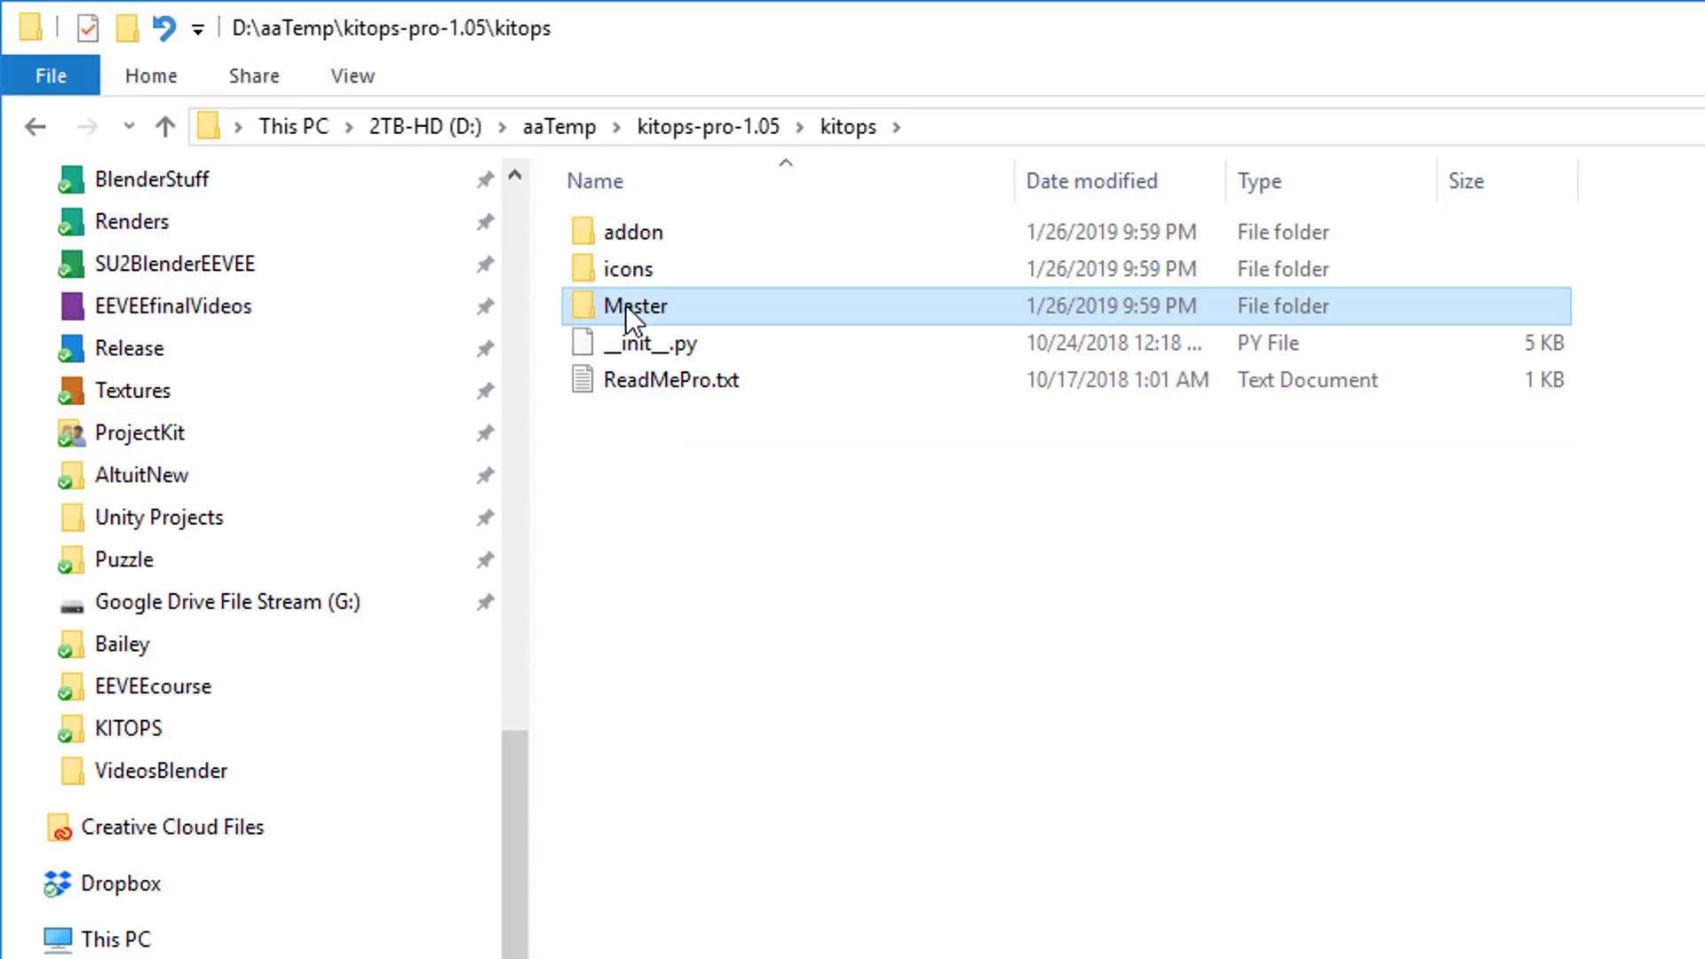
double_click(625, 305)
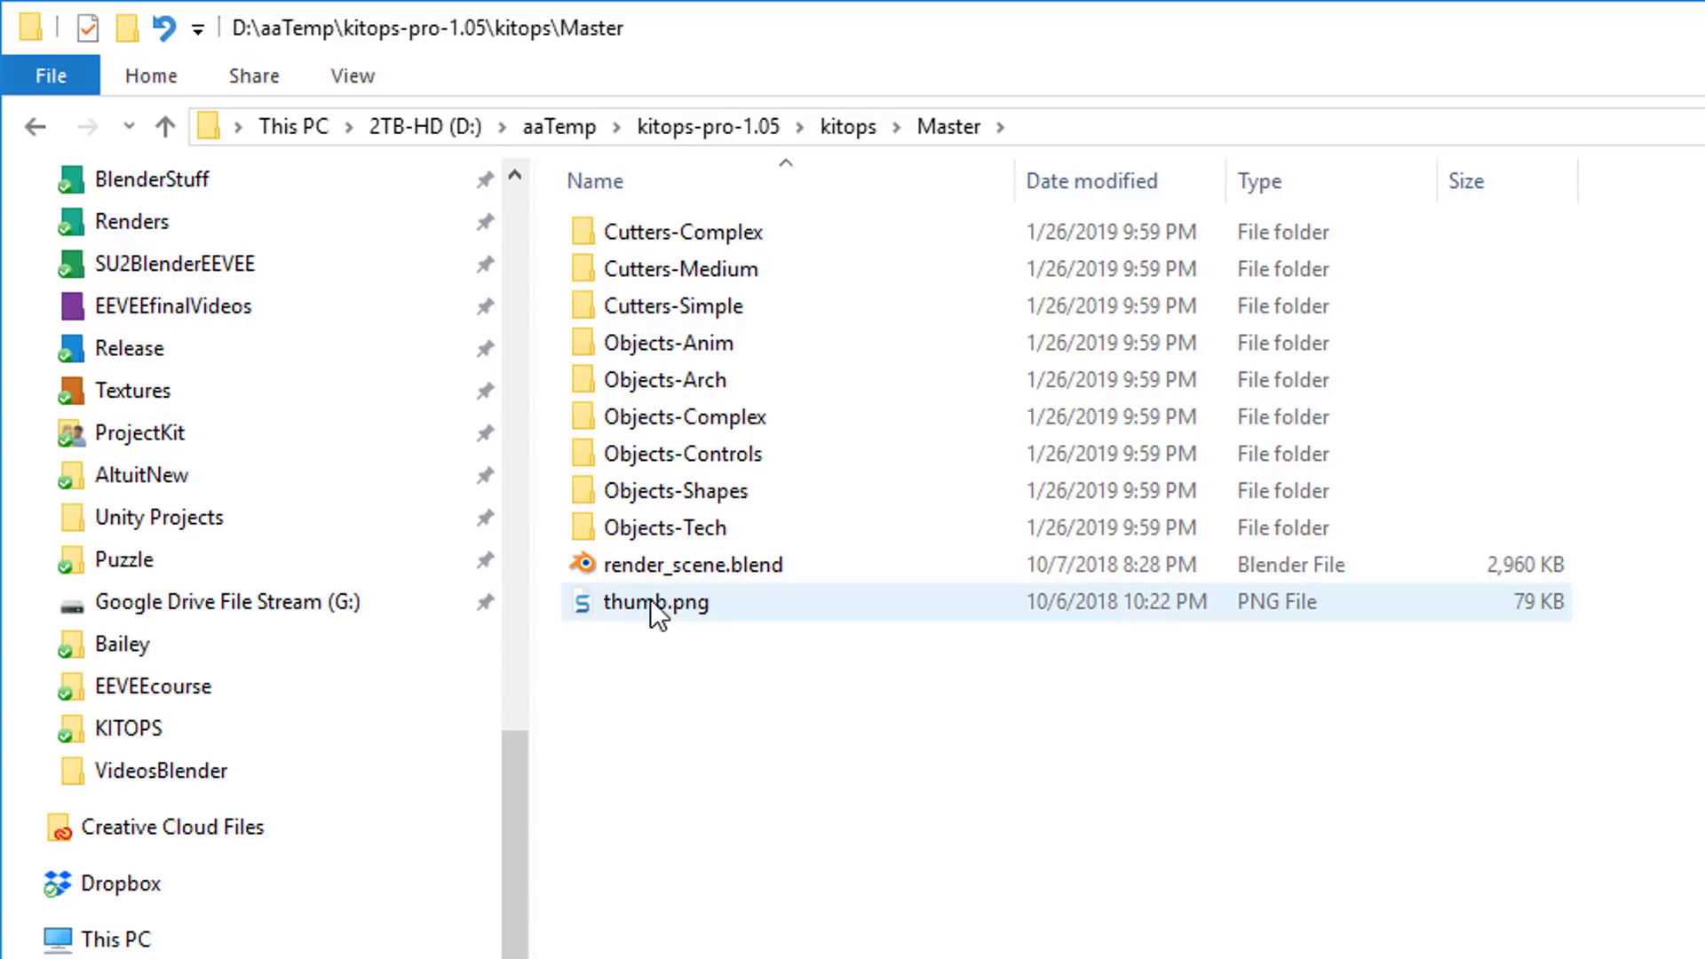
double_click(646, 233)
text(circular_piping.png)
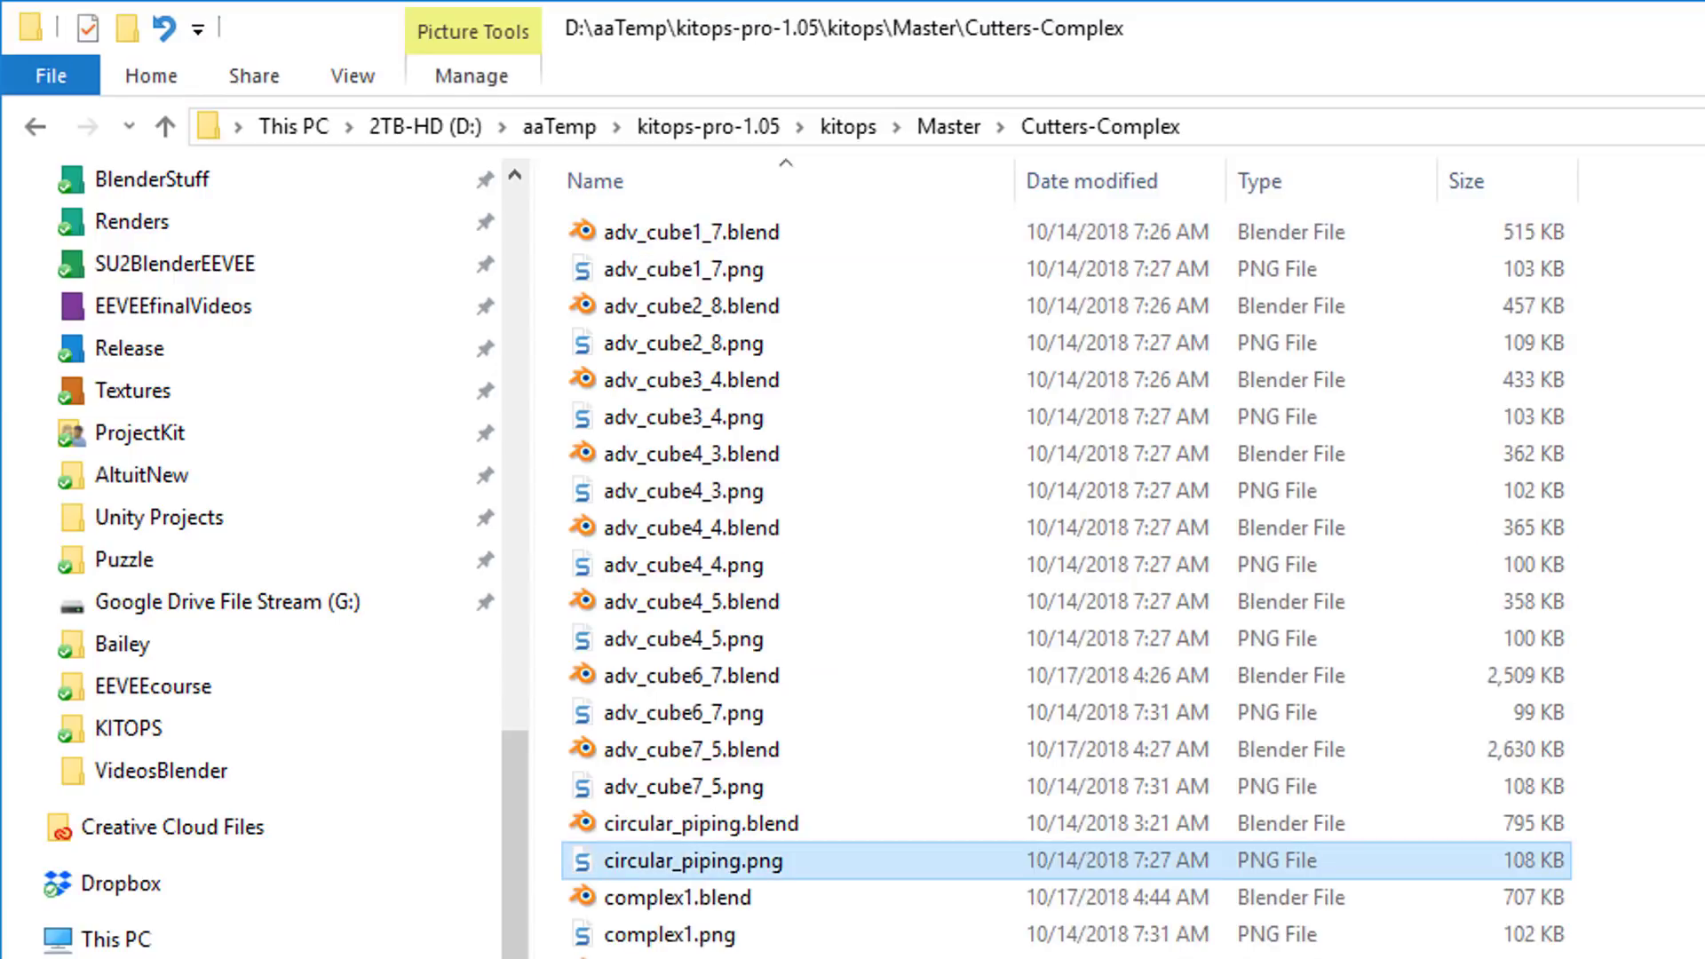
Step: Copy all the Cutters and Objects folders, from Cutters-Complex to Objects-Tech, in the kitops-pro-1.05 Master folder
click(973, 125)
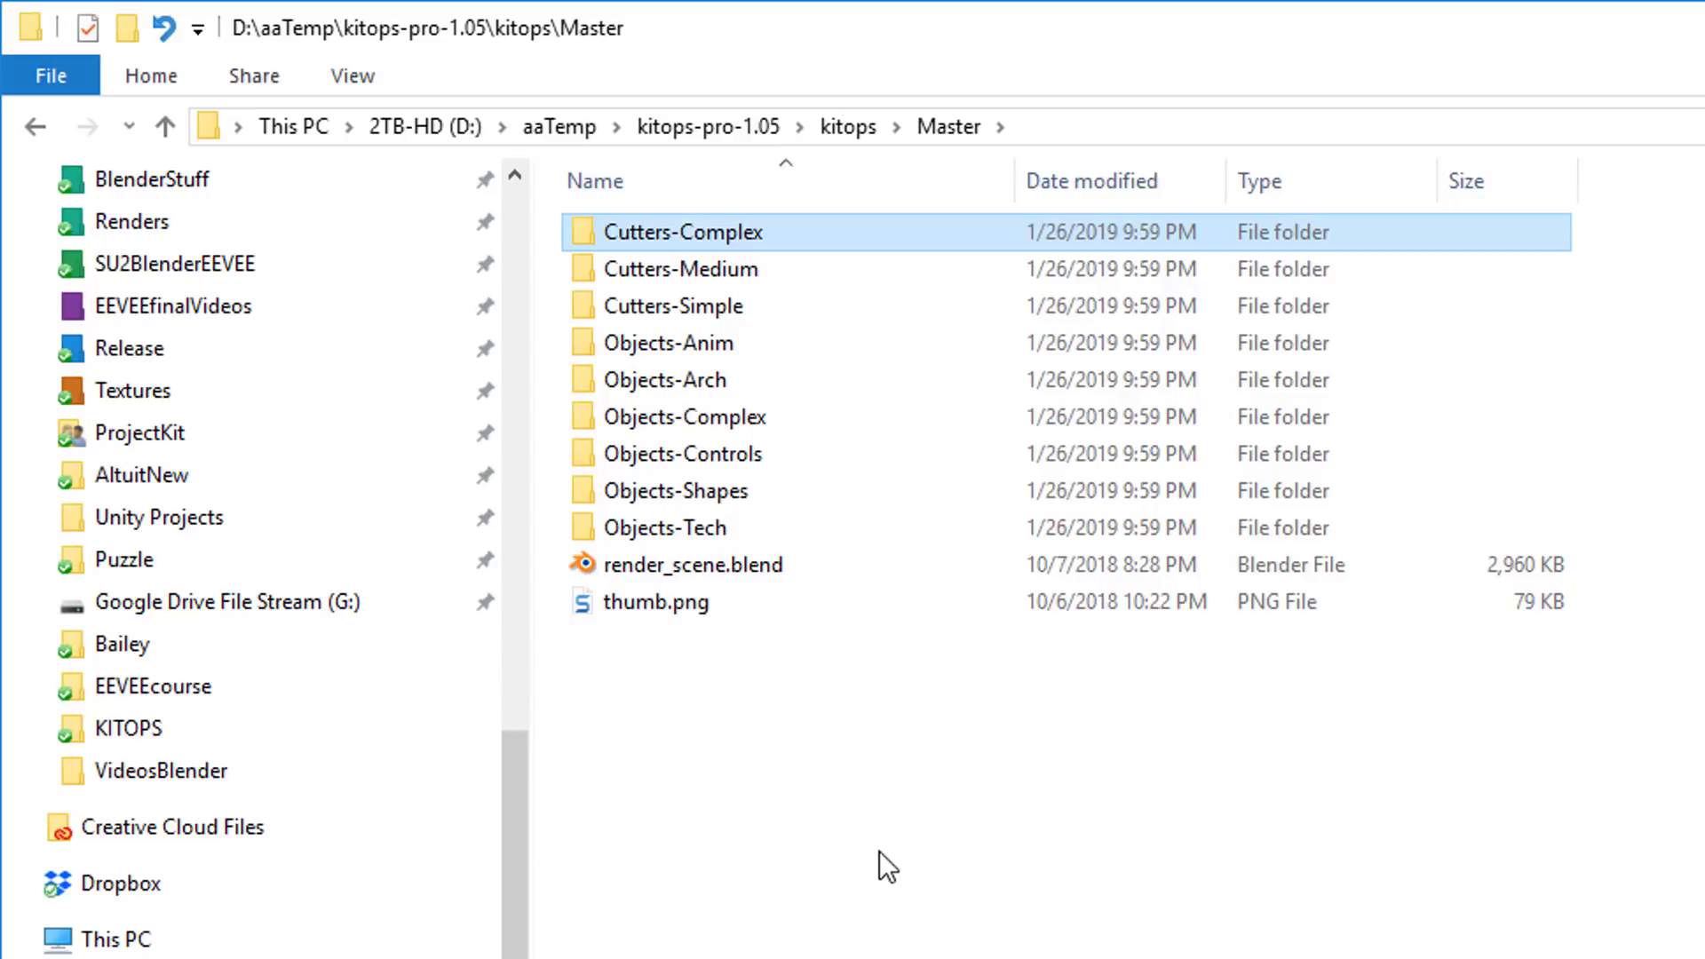
click(675, 528)
shift+click(728, 236)
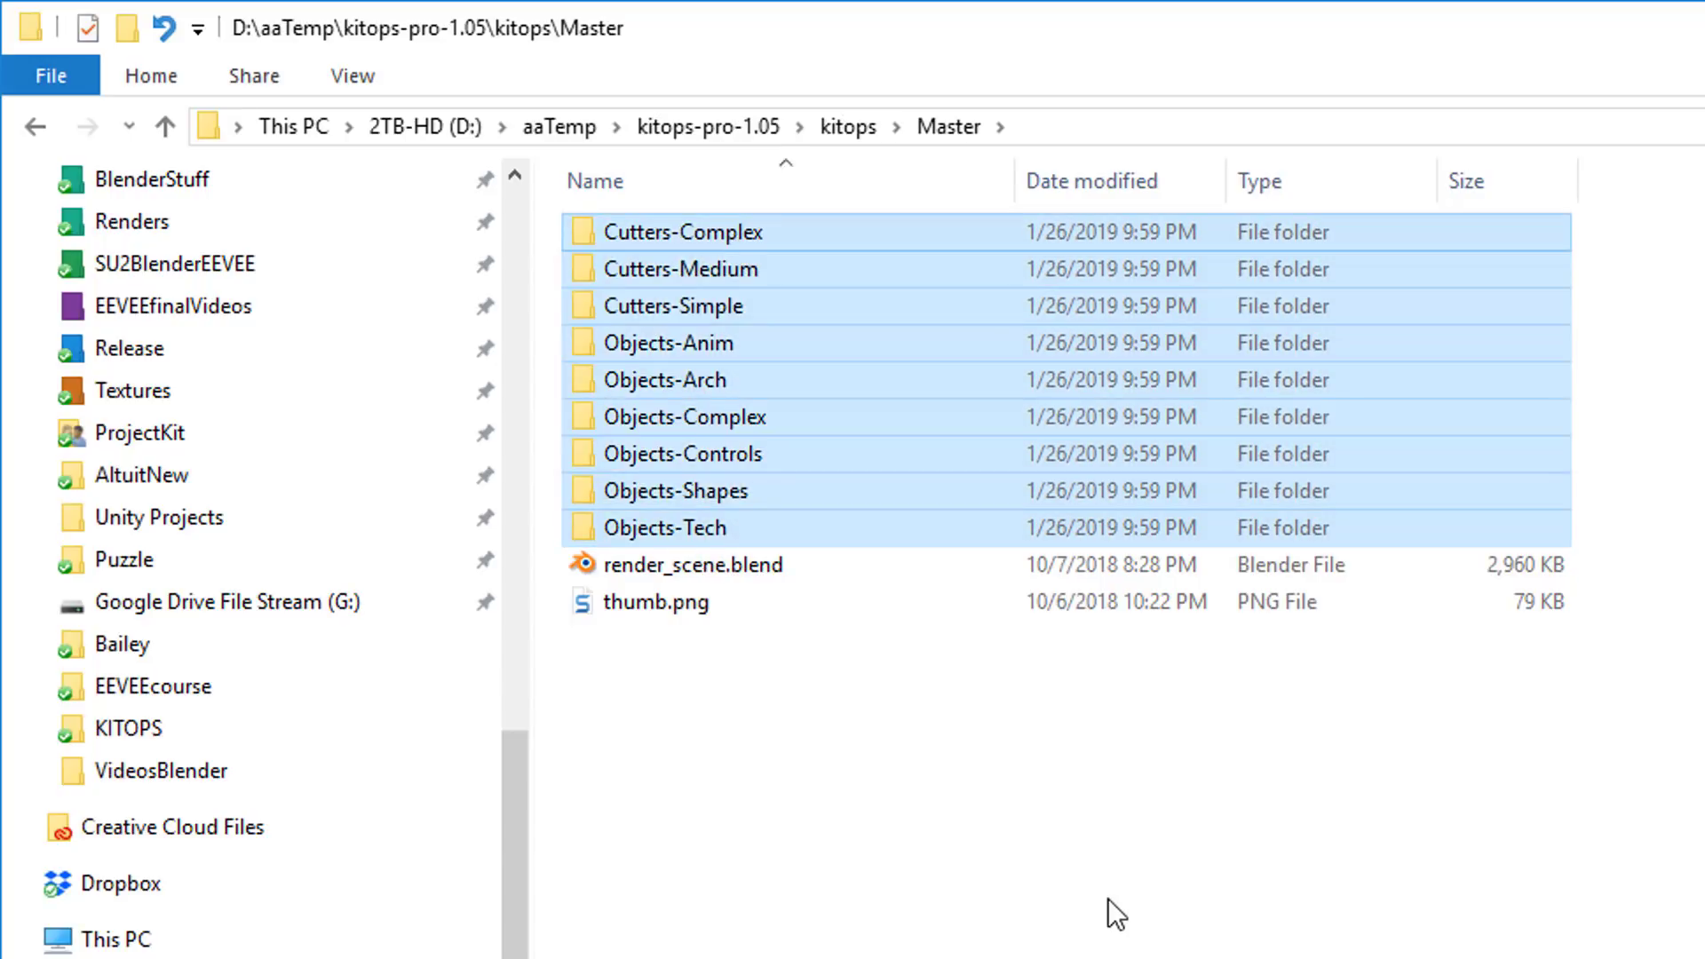
Step: Paste the copied folders into 2.80\scripts\addons\kitops\Master of the blender-2.80-1b6da95ccb11-win64 installation and check the contents of Objects-Complex
click(556, 126)
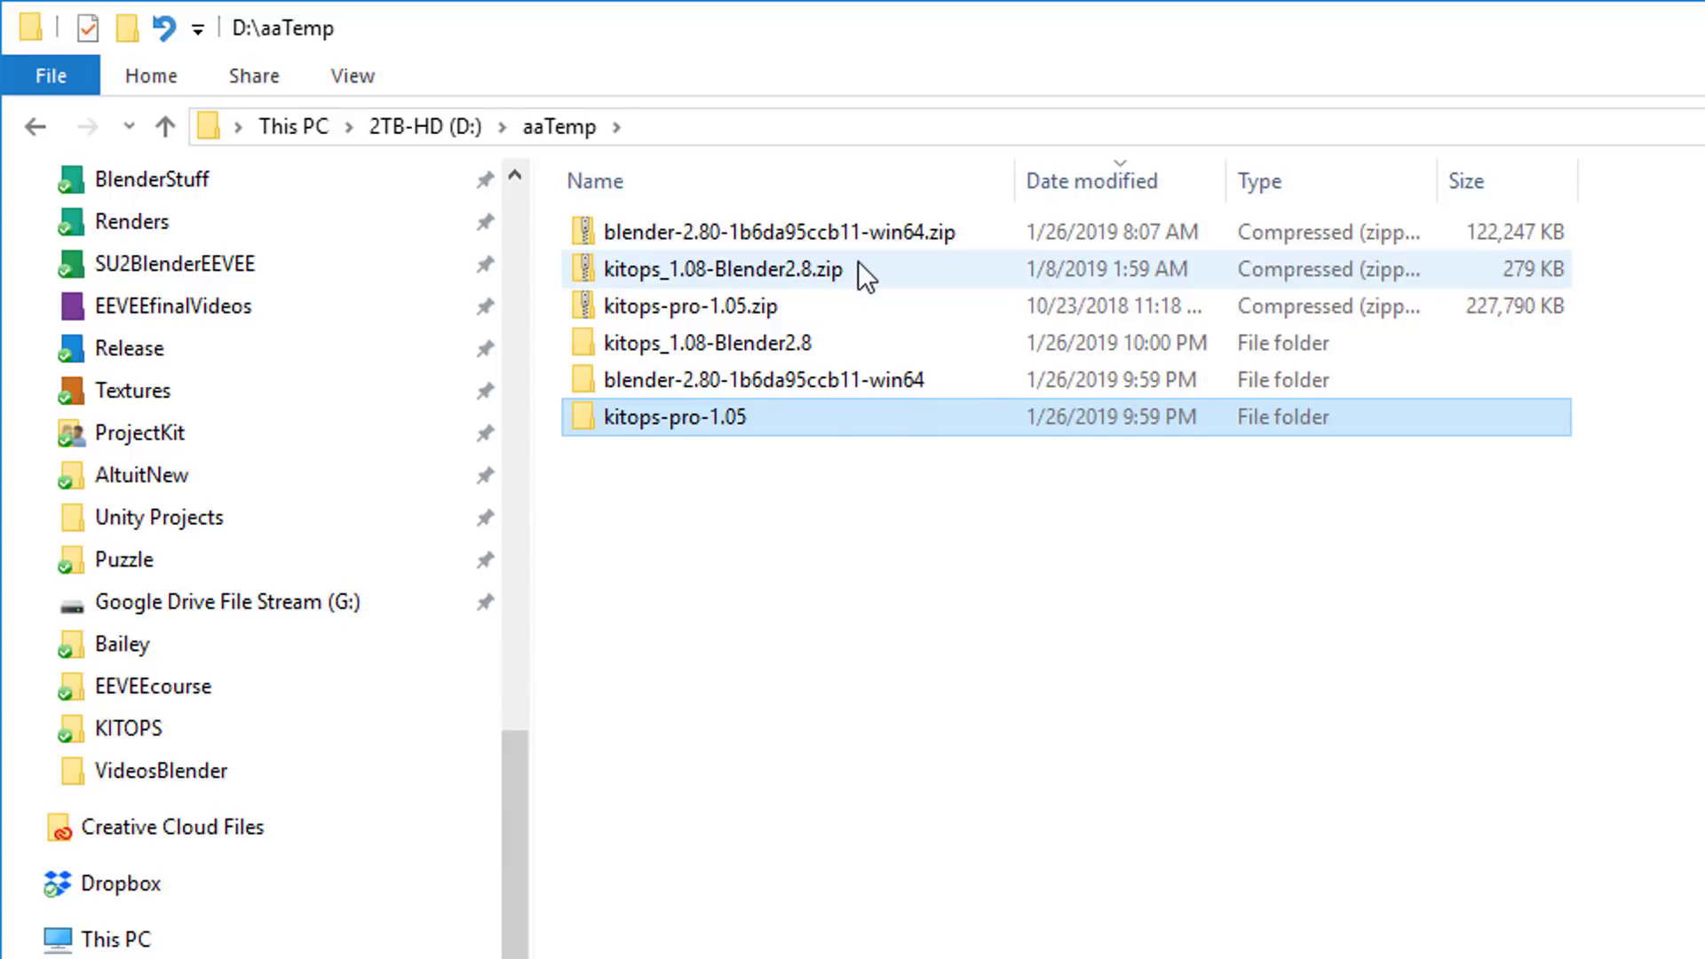
double_click(791, 381)
double_click(704, 230)
double_click(695, 229)
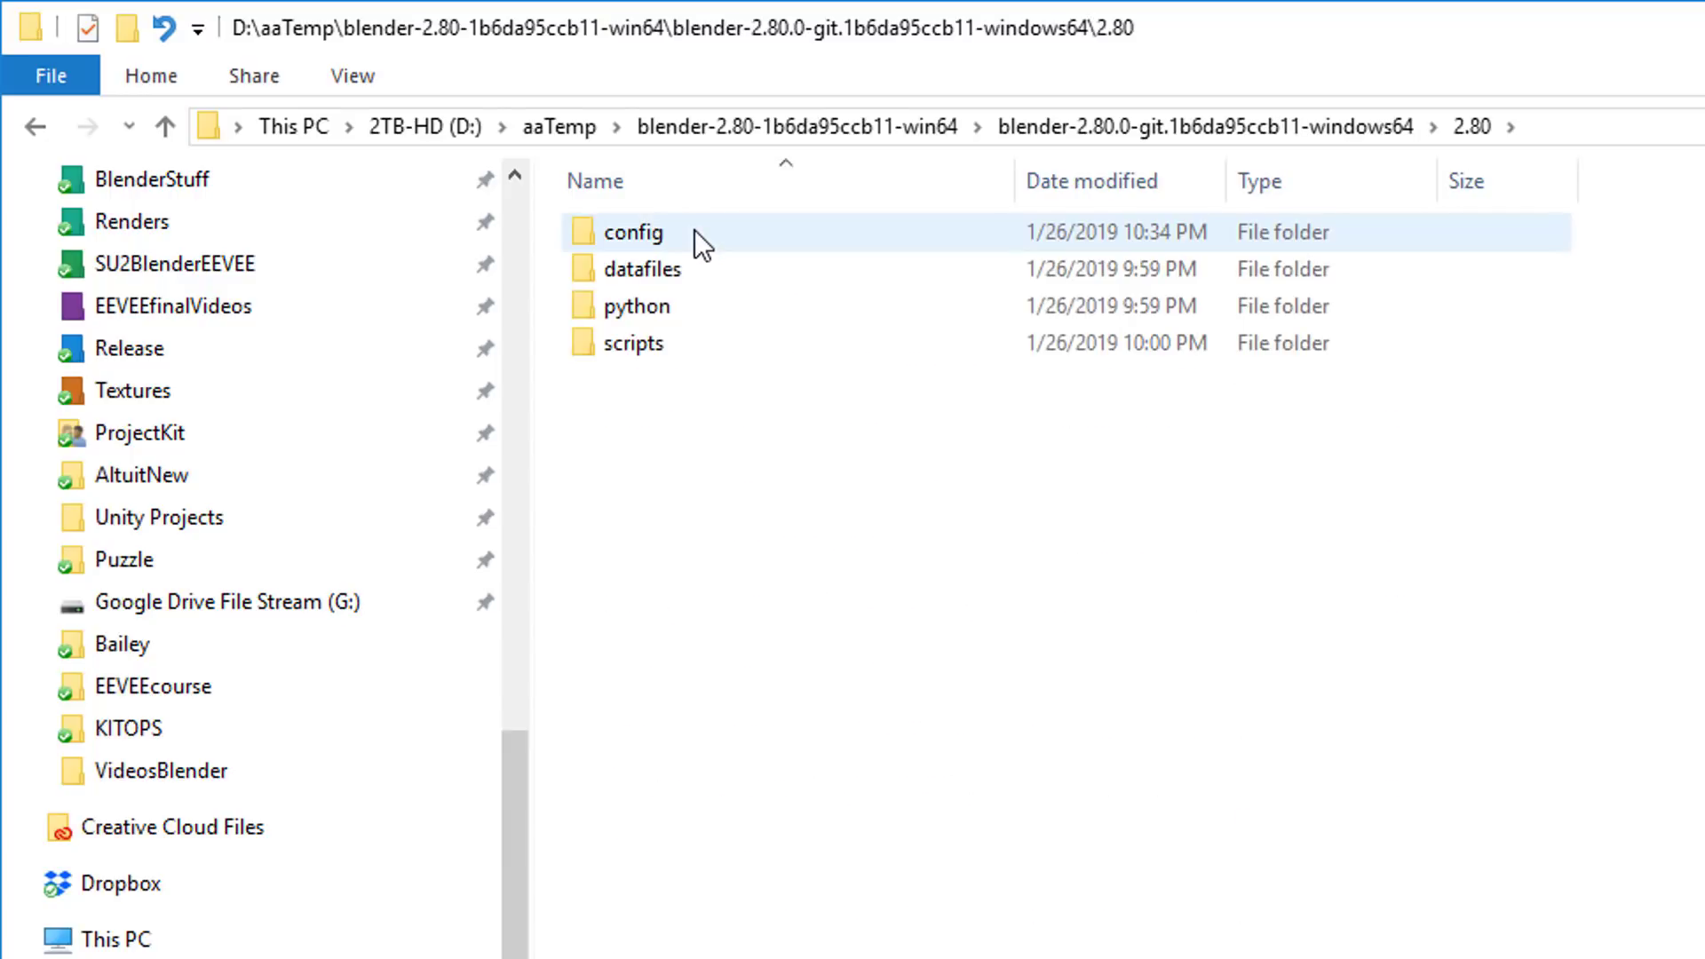
double_click(669, 344)
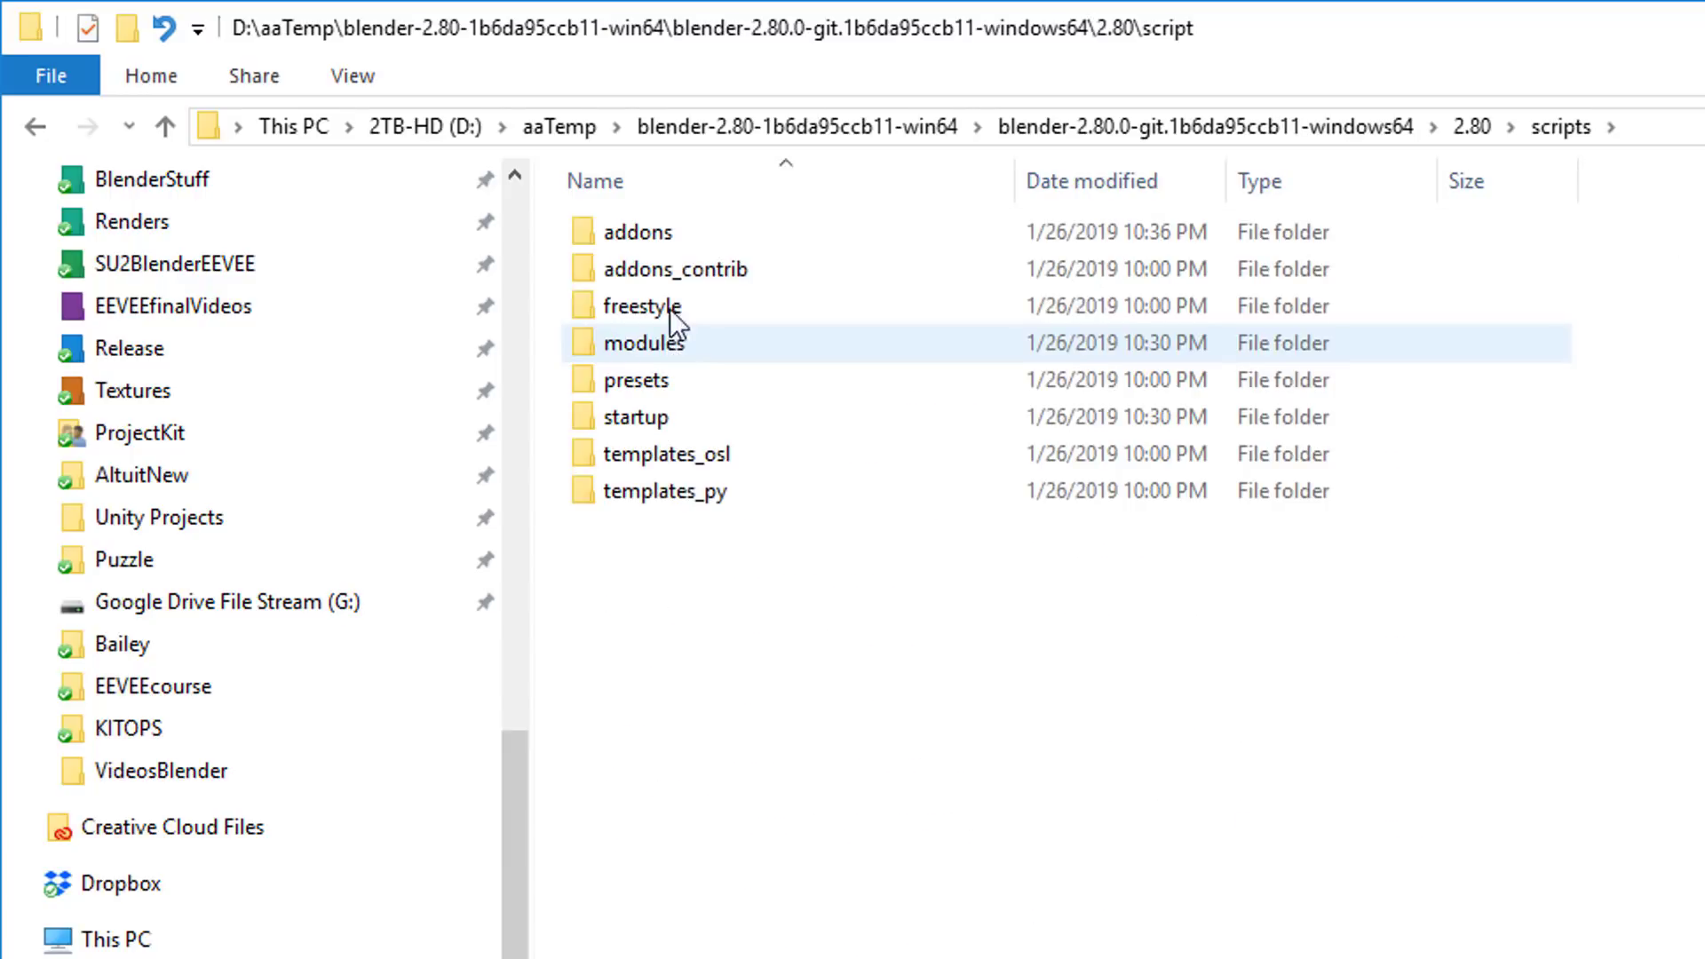
double_click(636, 232)
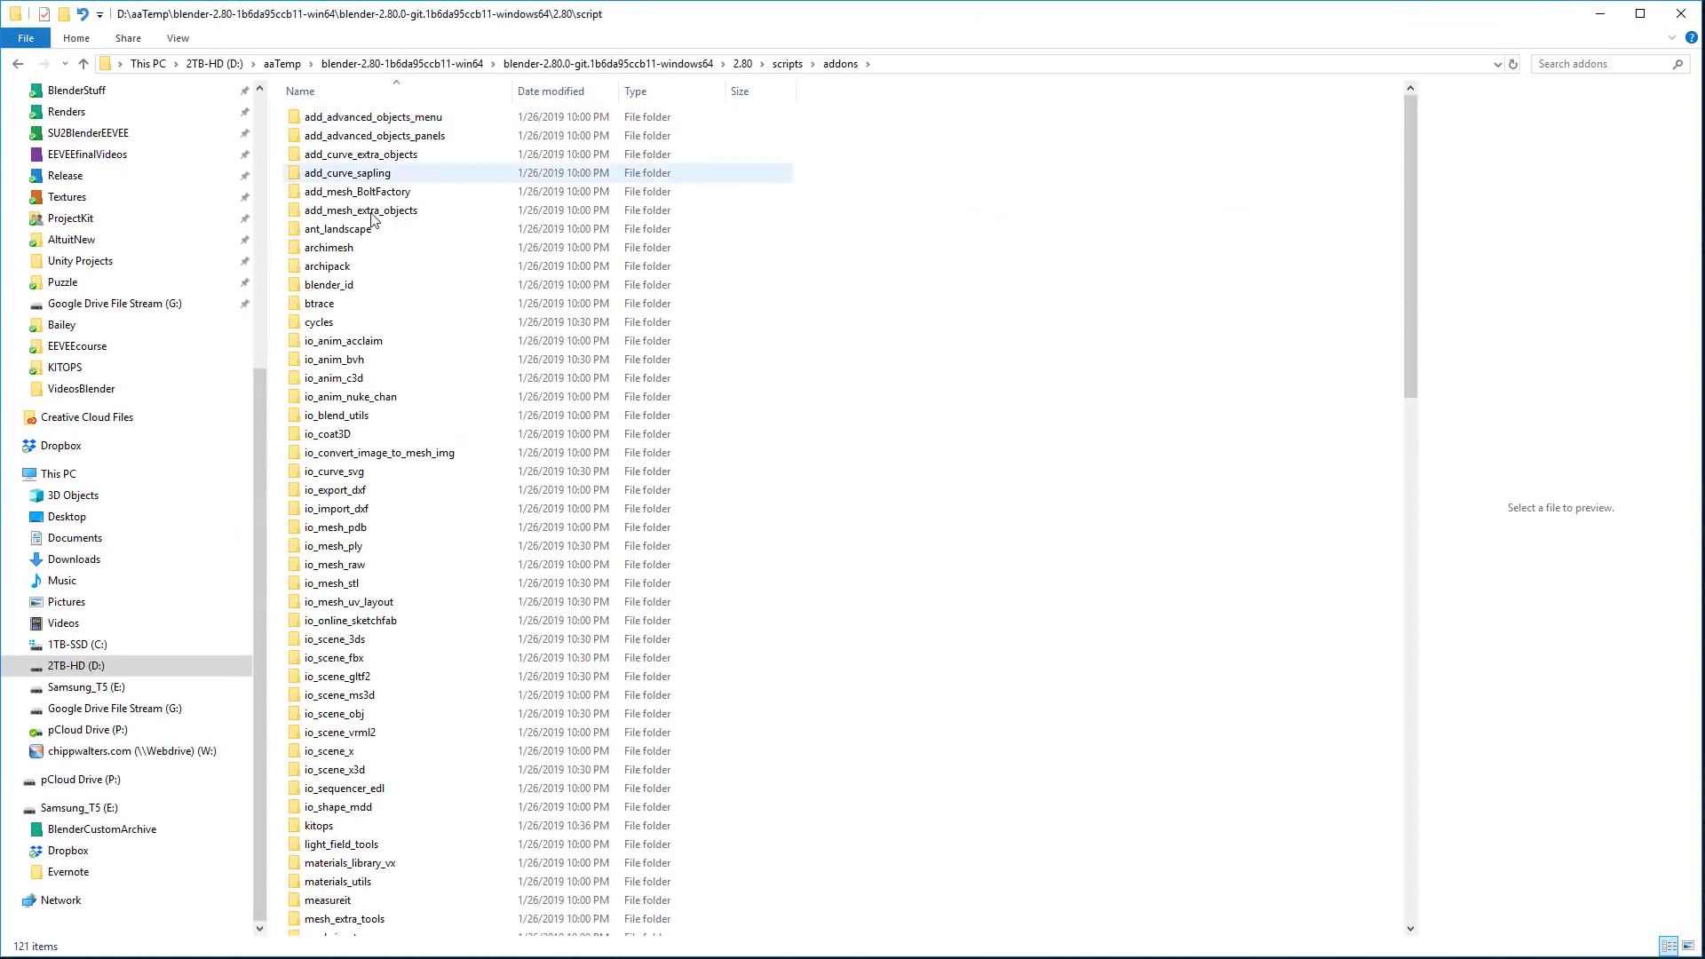
double_click(329, 826)
double_click(321, 155)
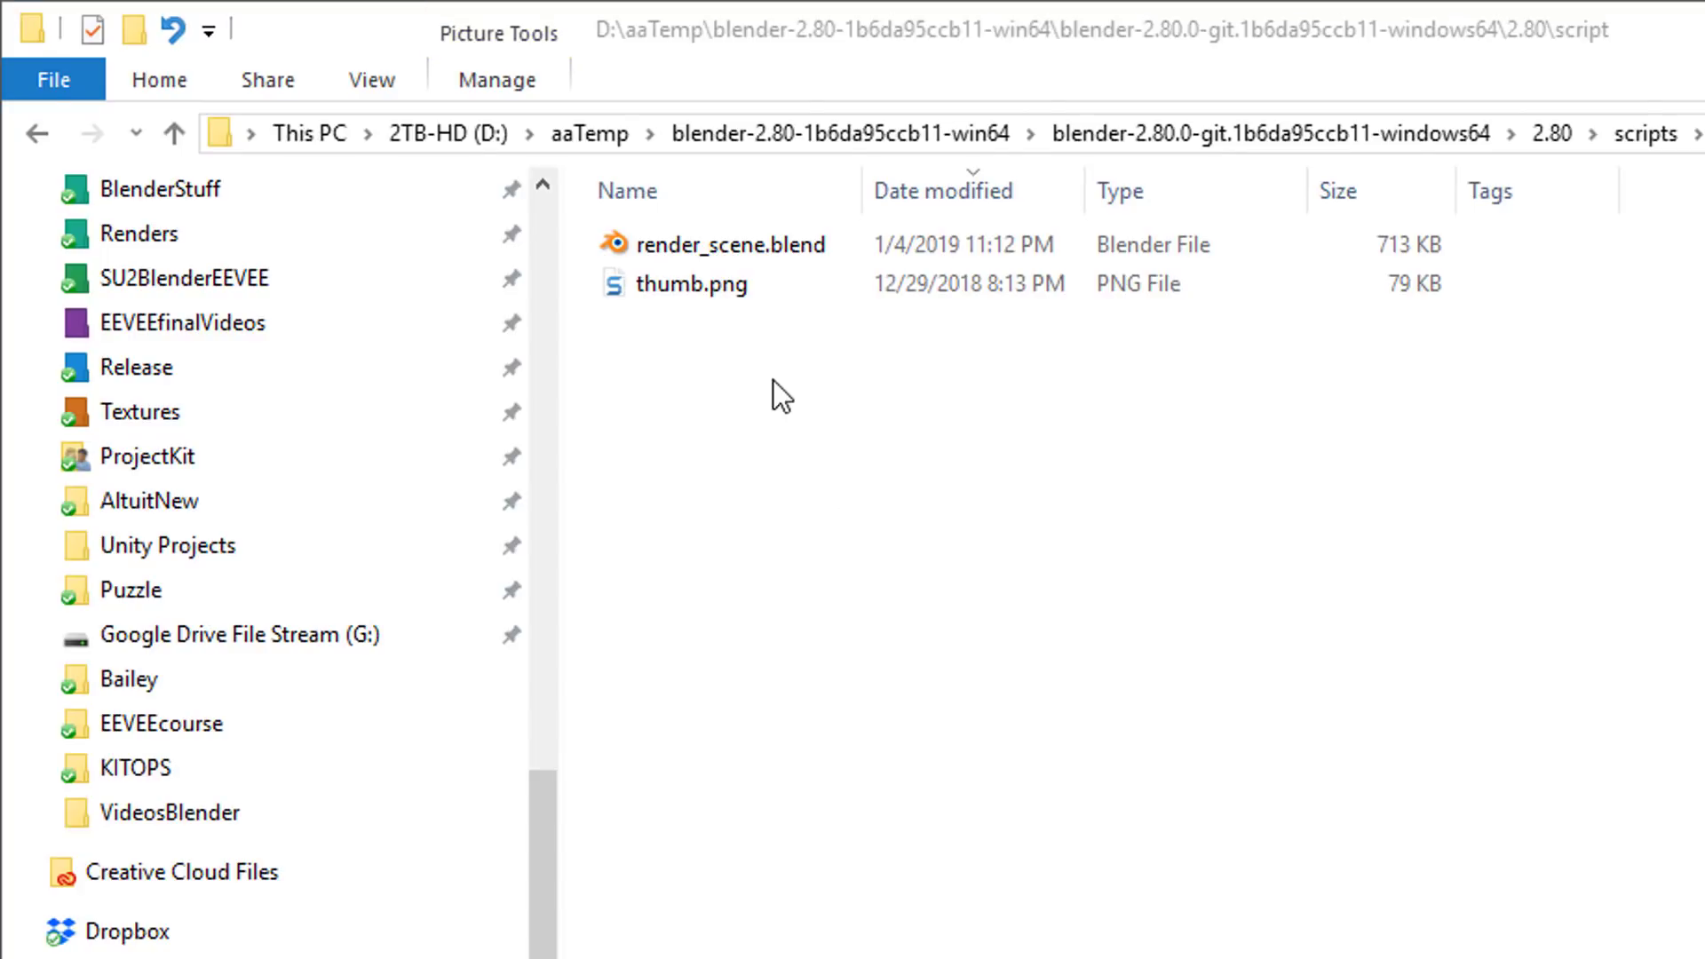
click(1238, 954)
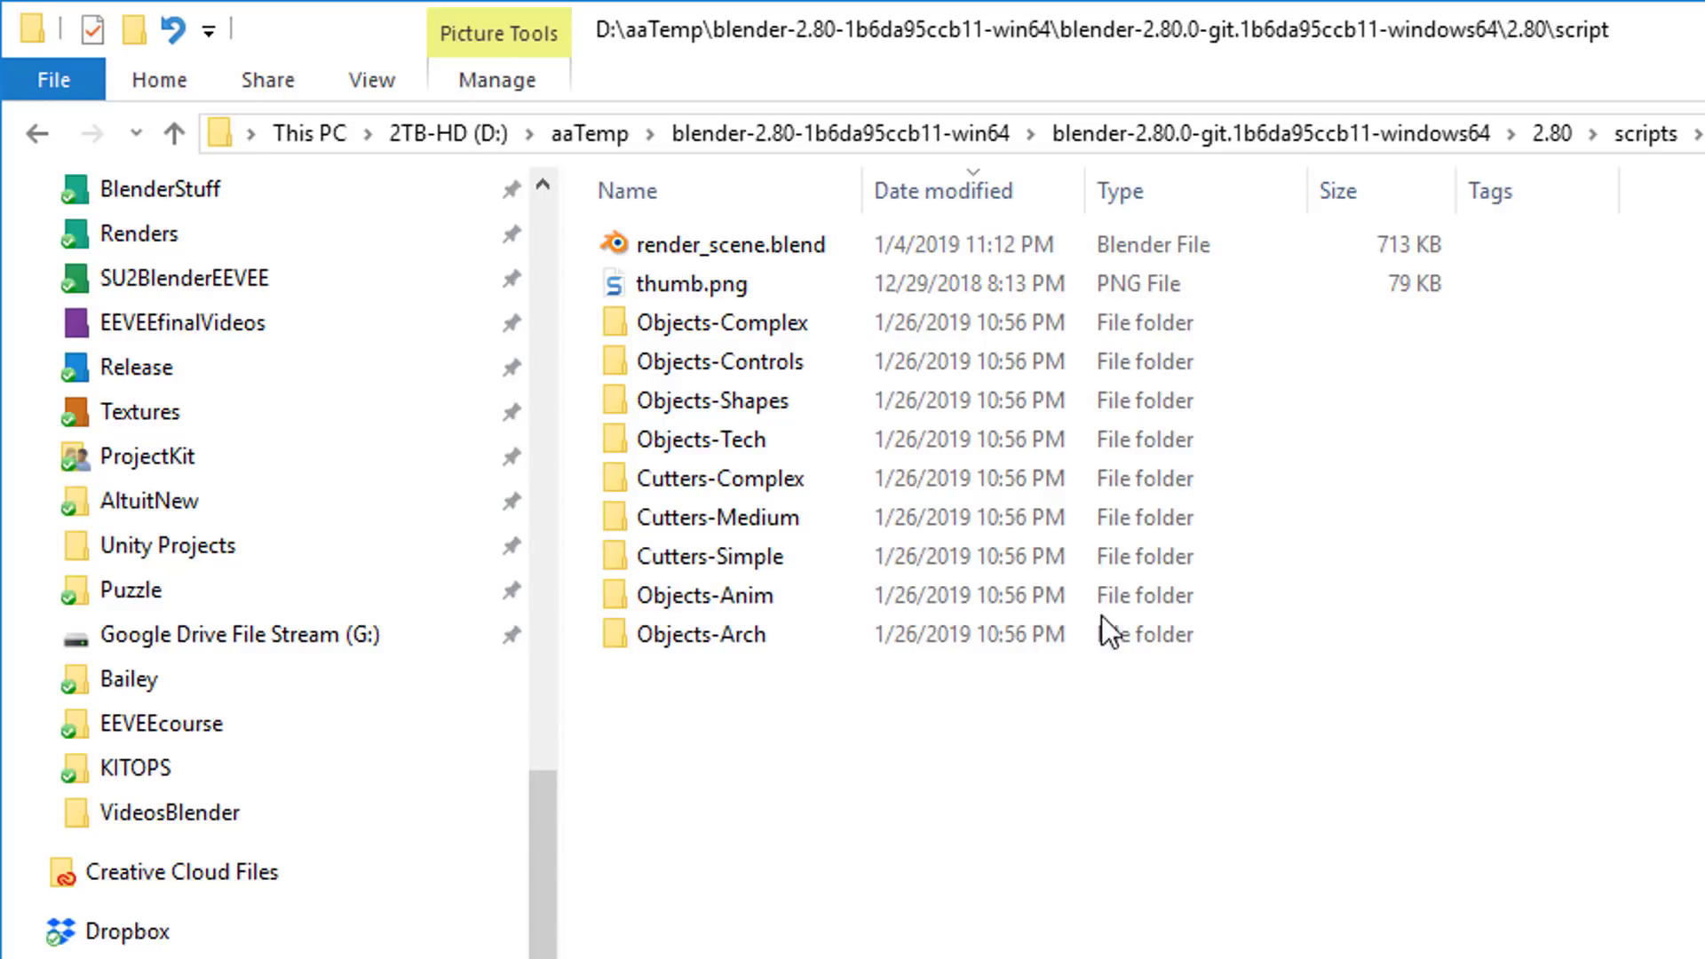
double_click(758, 325)
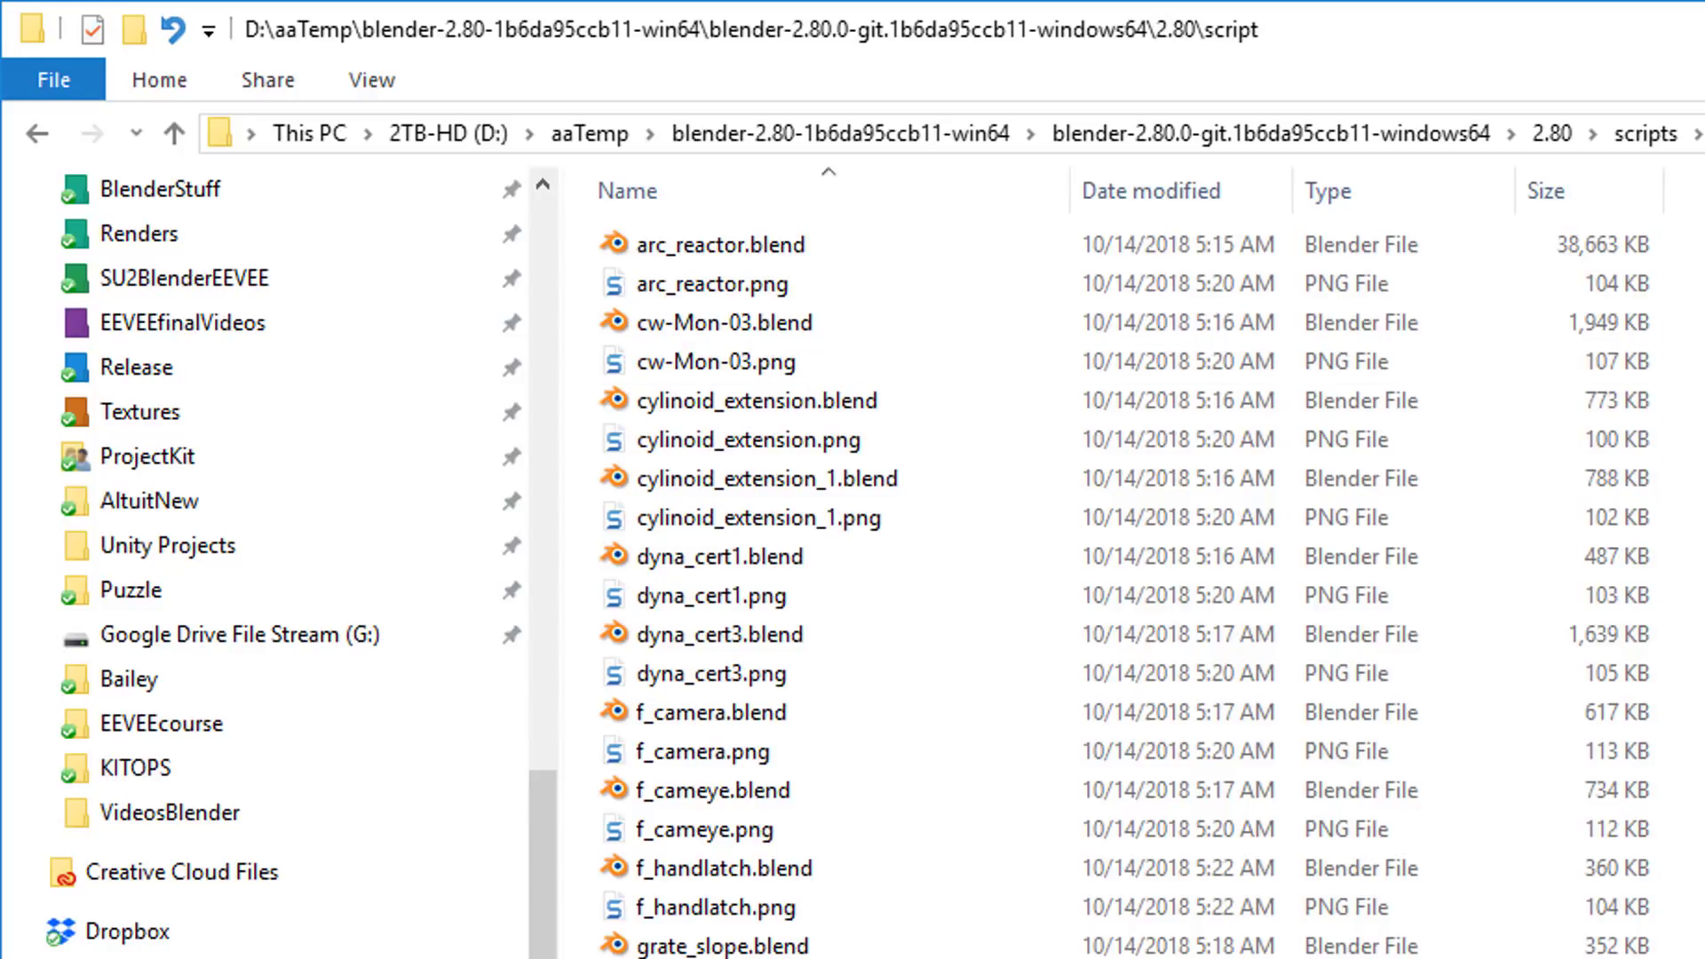
key(alt+Left)
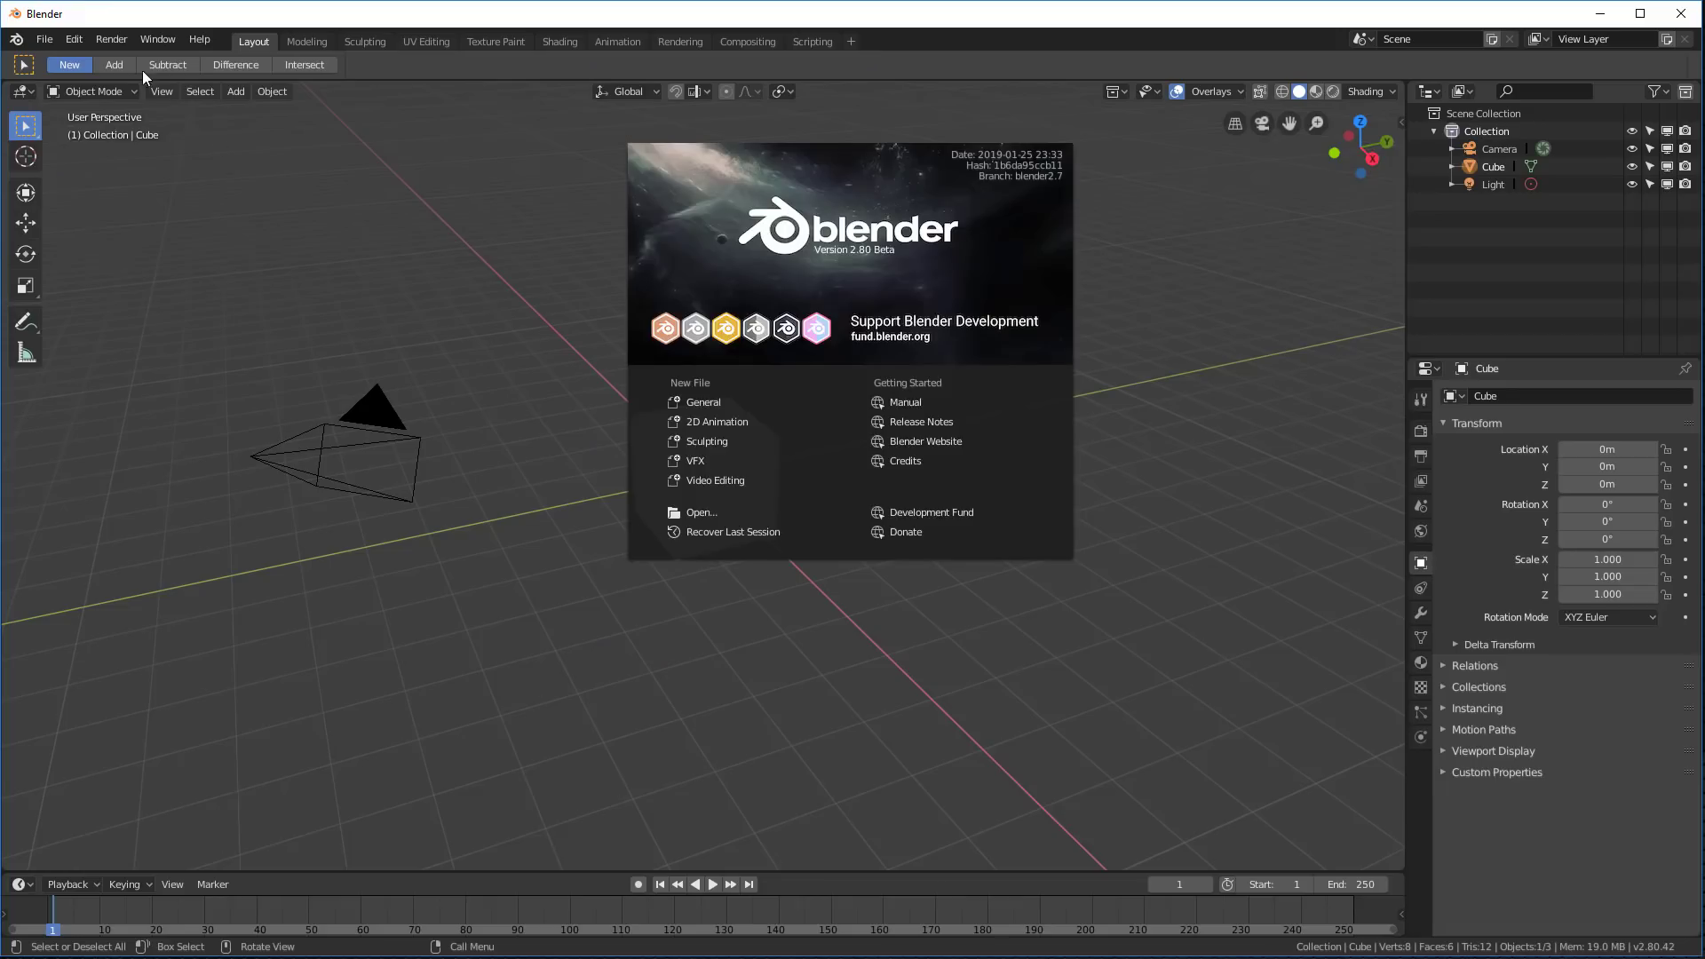
Step: Switch to Blender 2.80 and save the default scene as the startup file
key(ctrl+u)
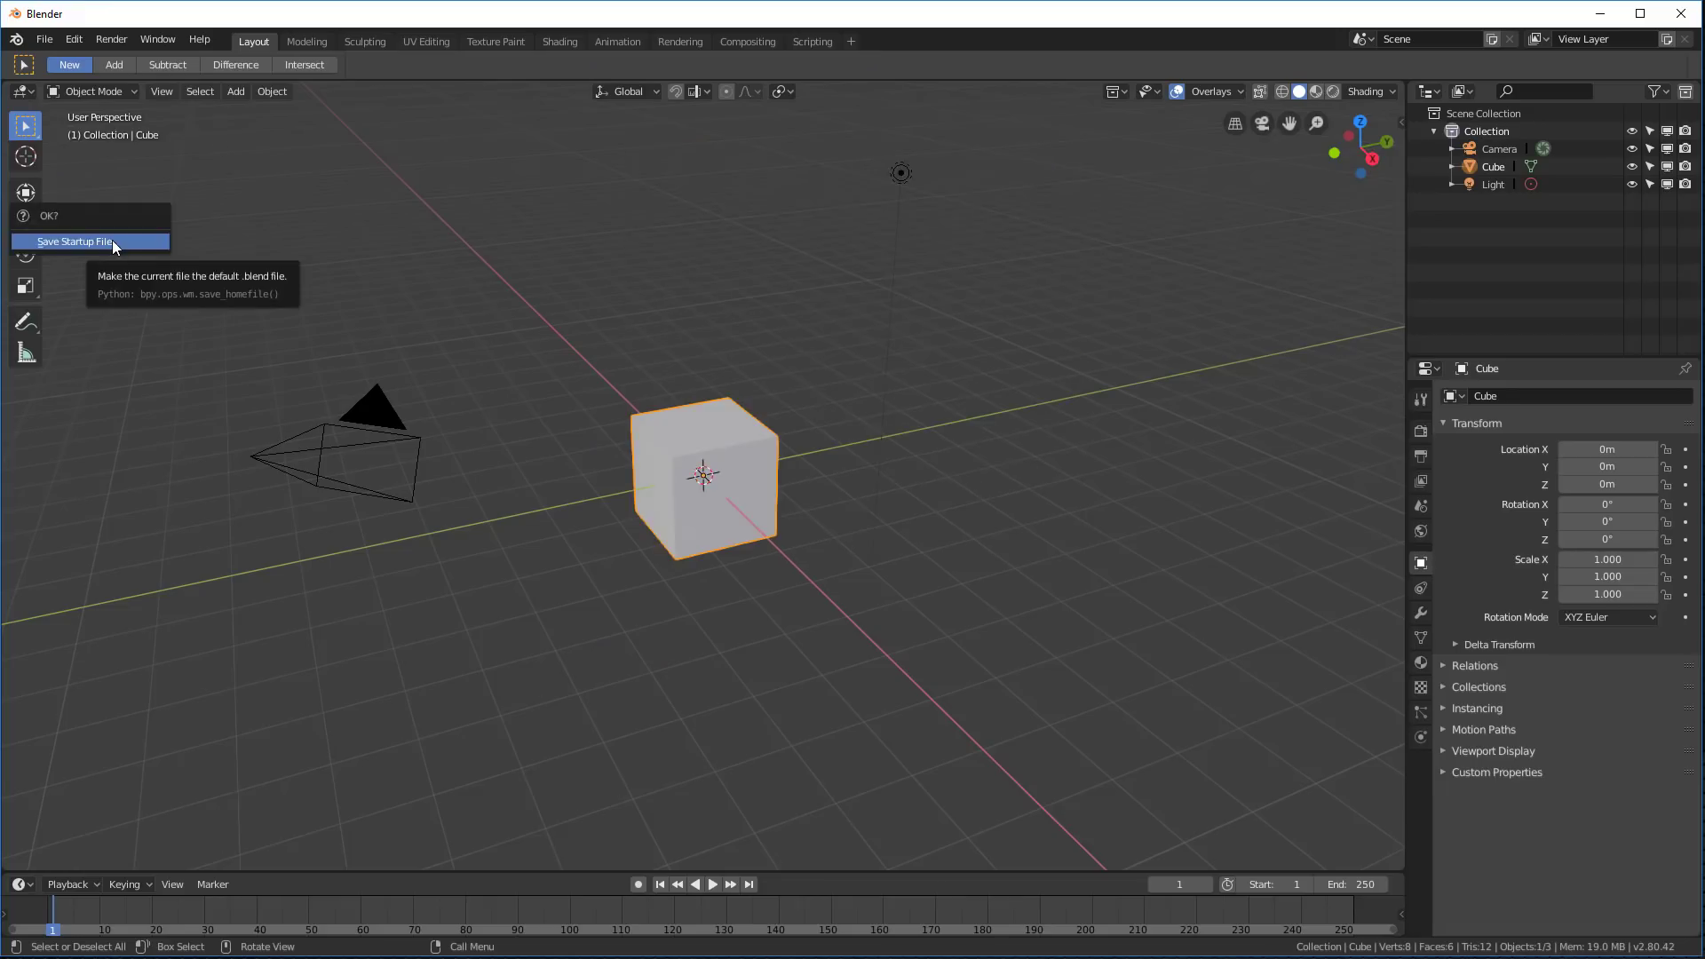
click(112, 241)
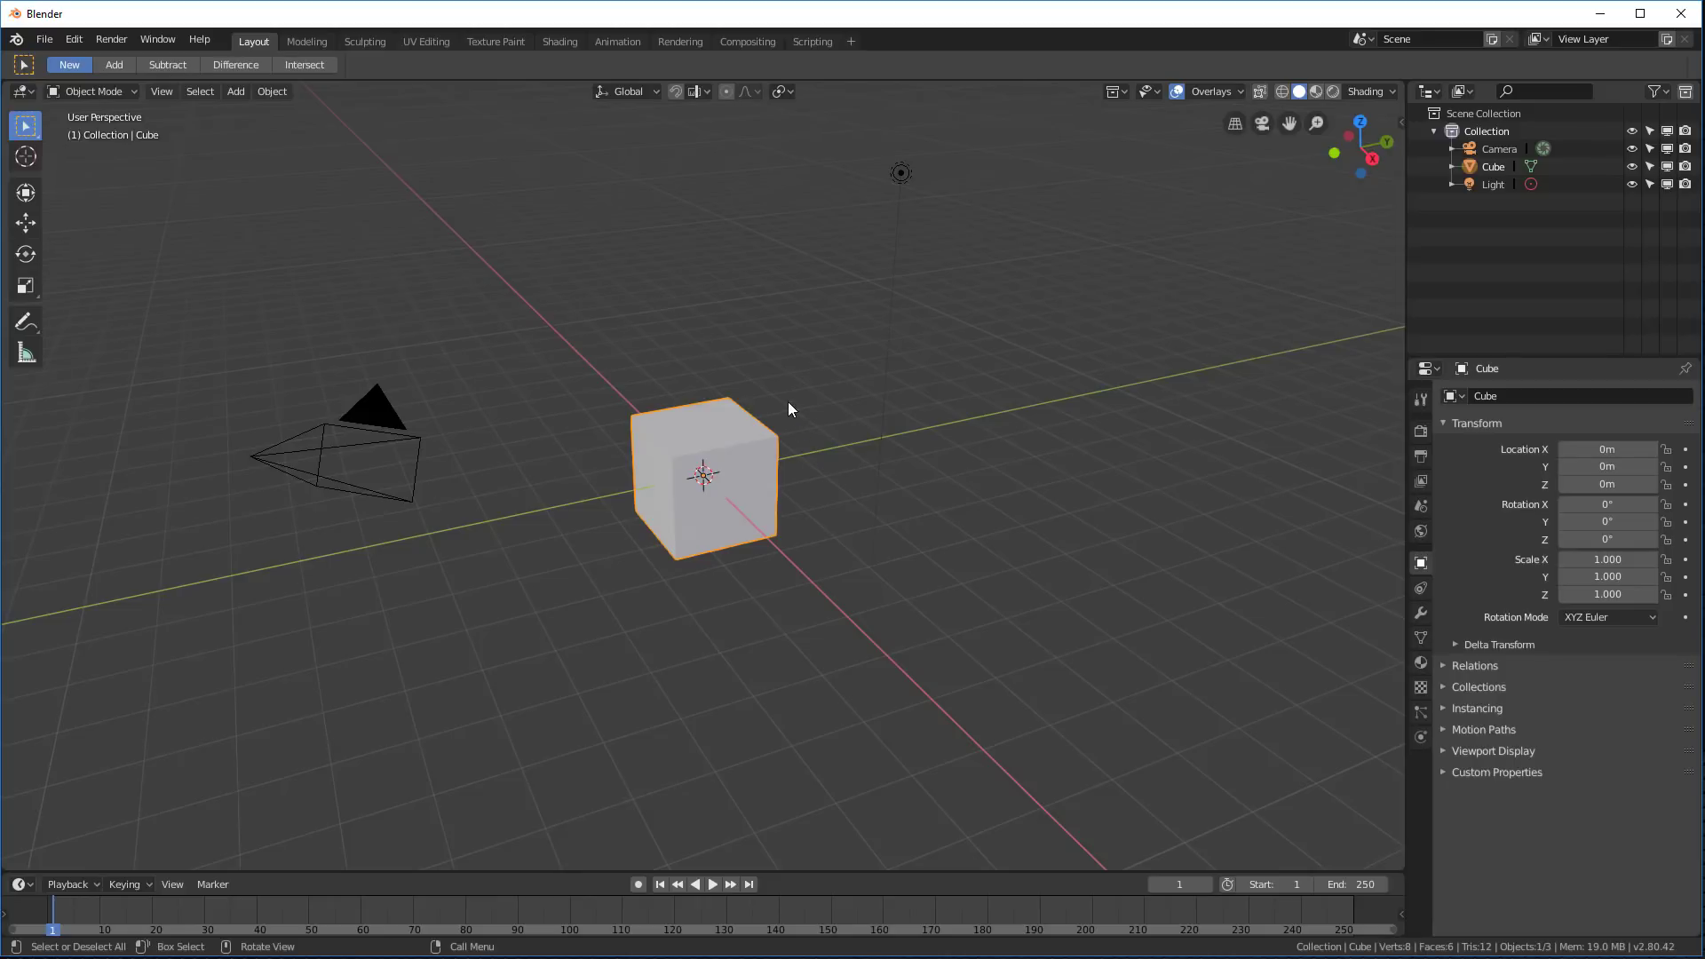
Step: Find the KIT OPS add-on in the Blender preferences by searching for "kit" and enable it
click(46, 41)
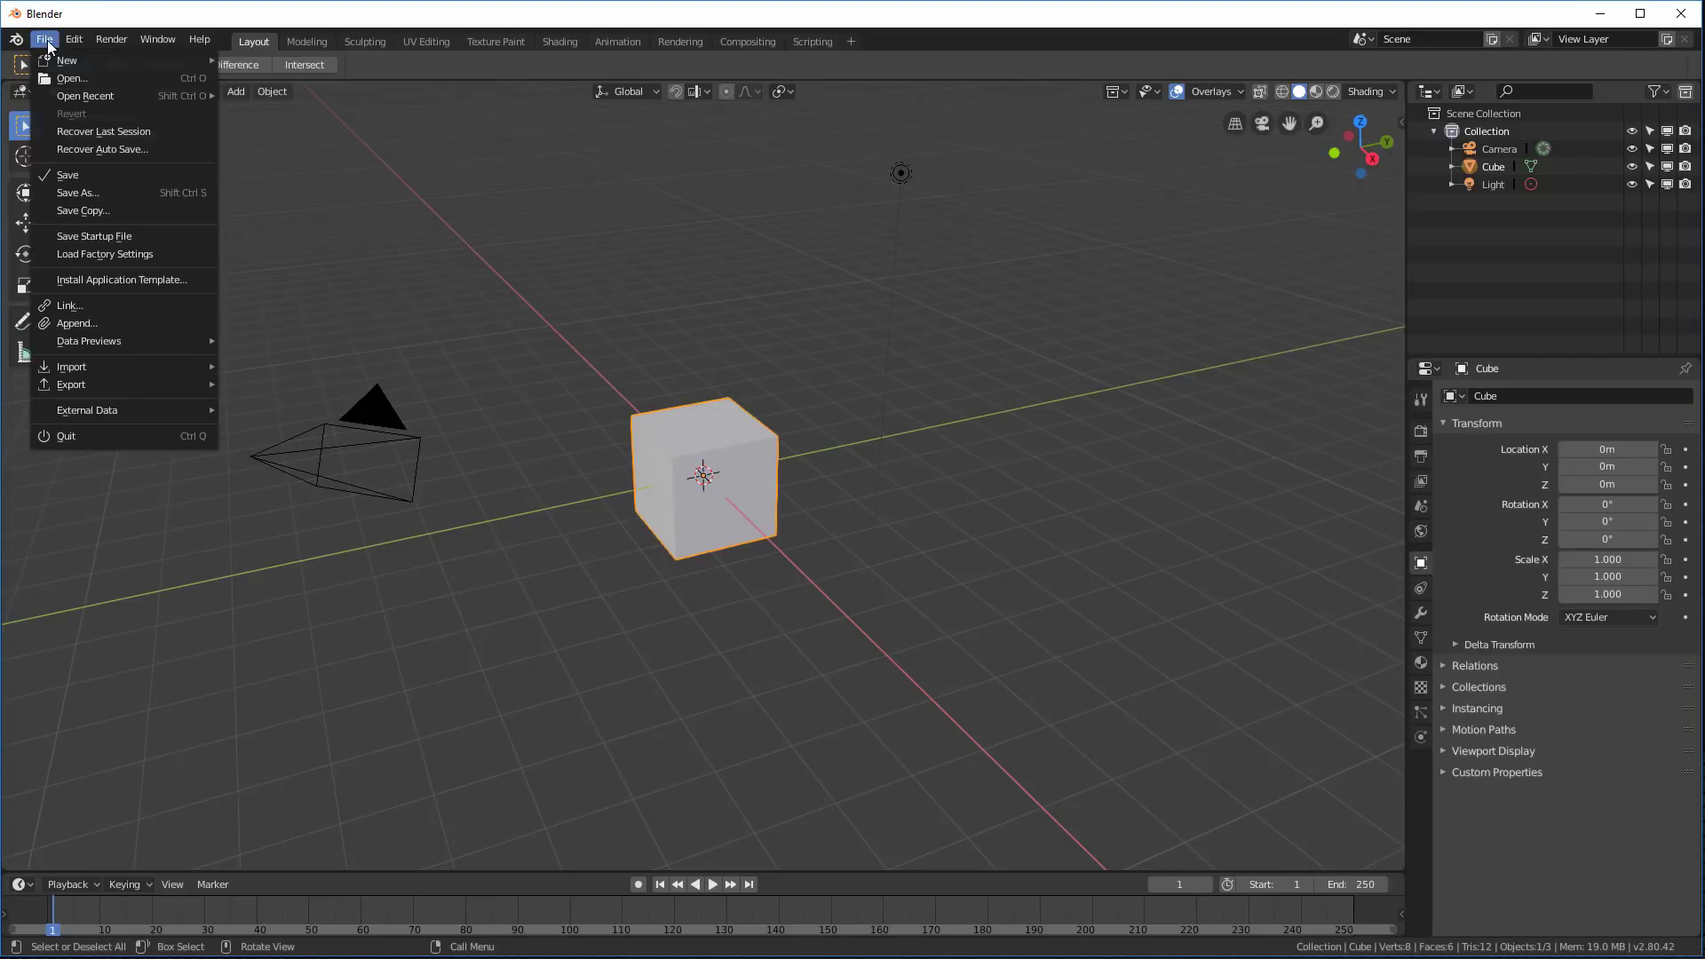
mouse_move(75, 39)
click(102, 252)
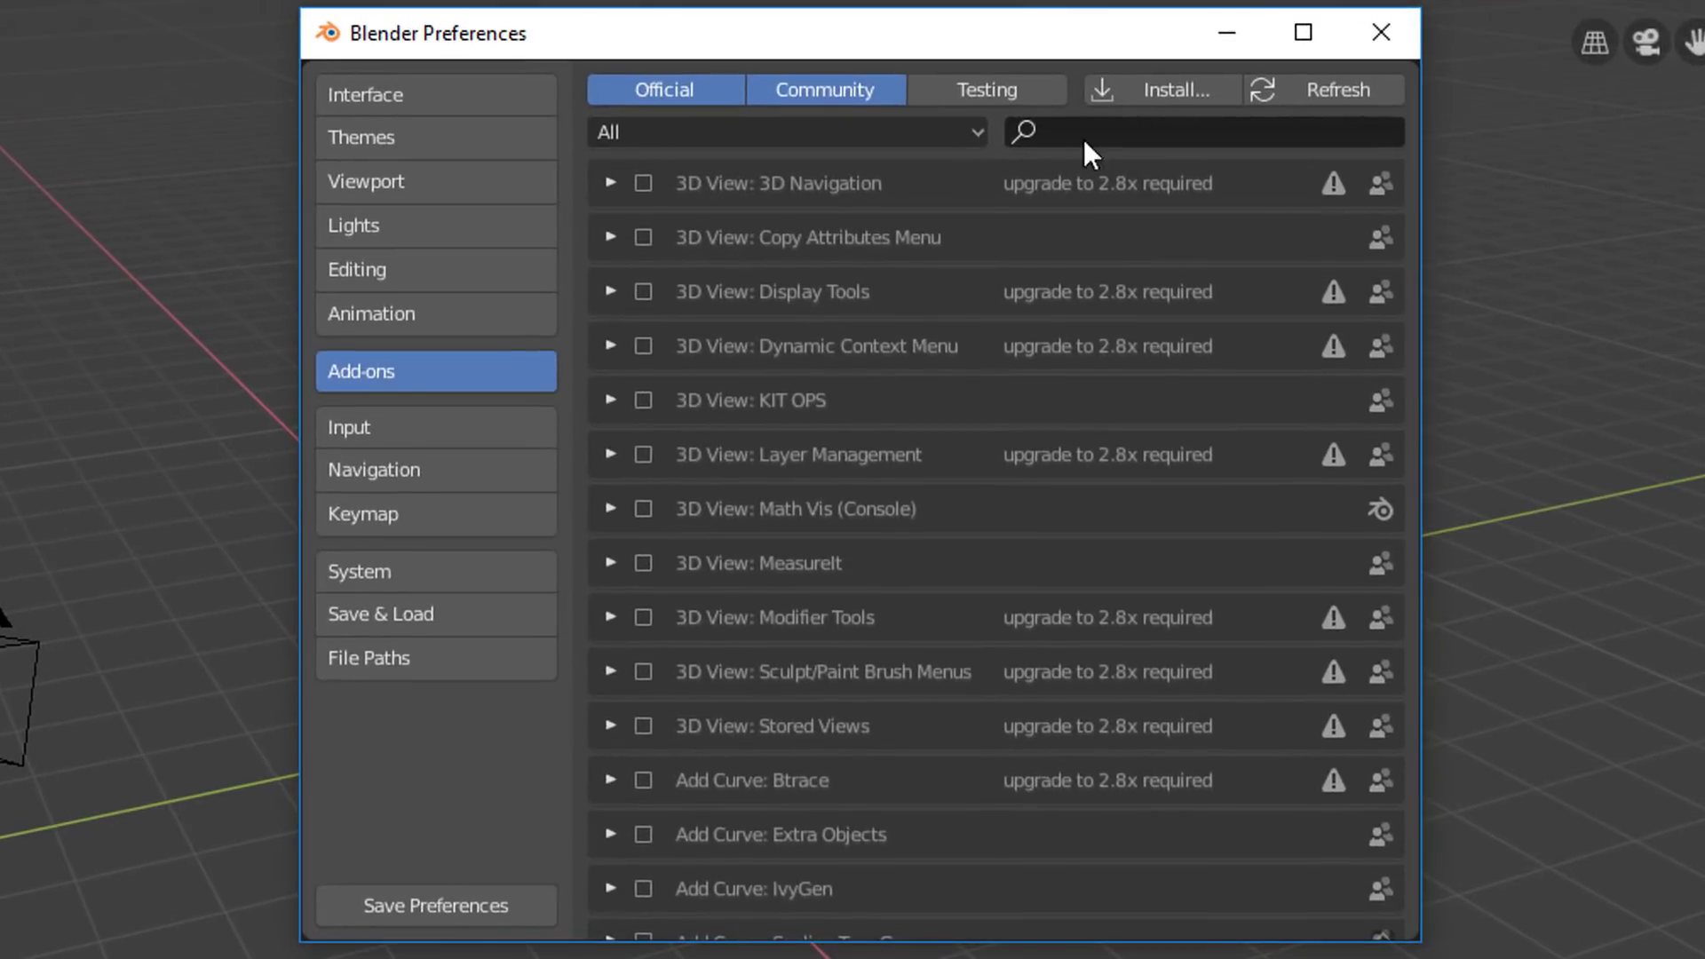
click(1089, 138)
text(kit)
click(643, 183)
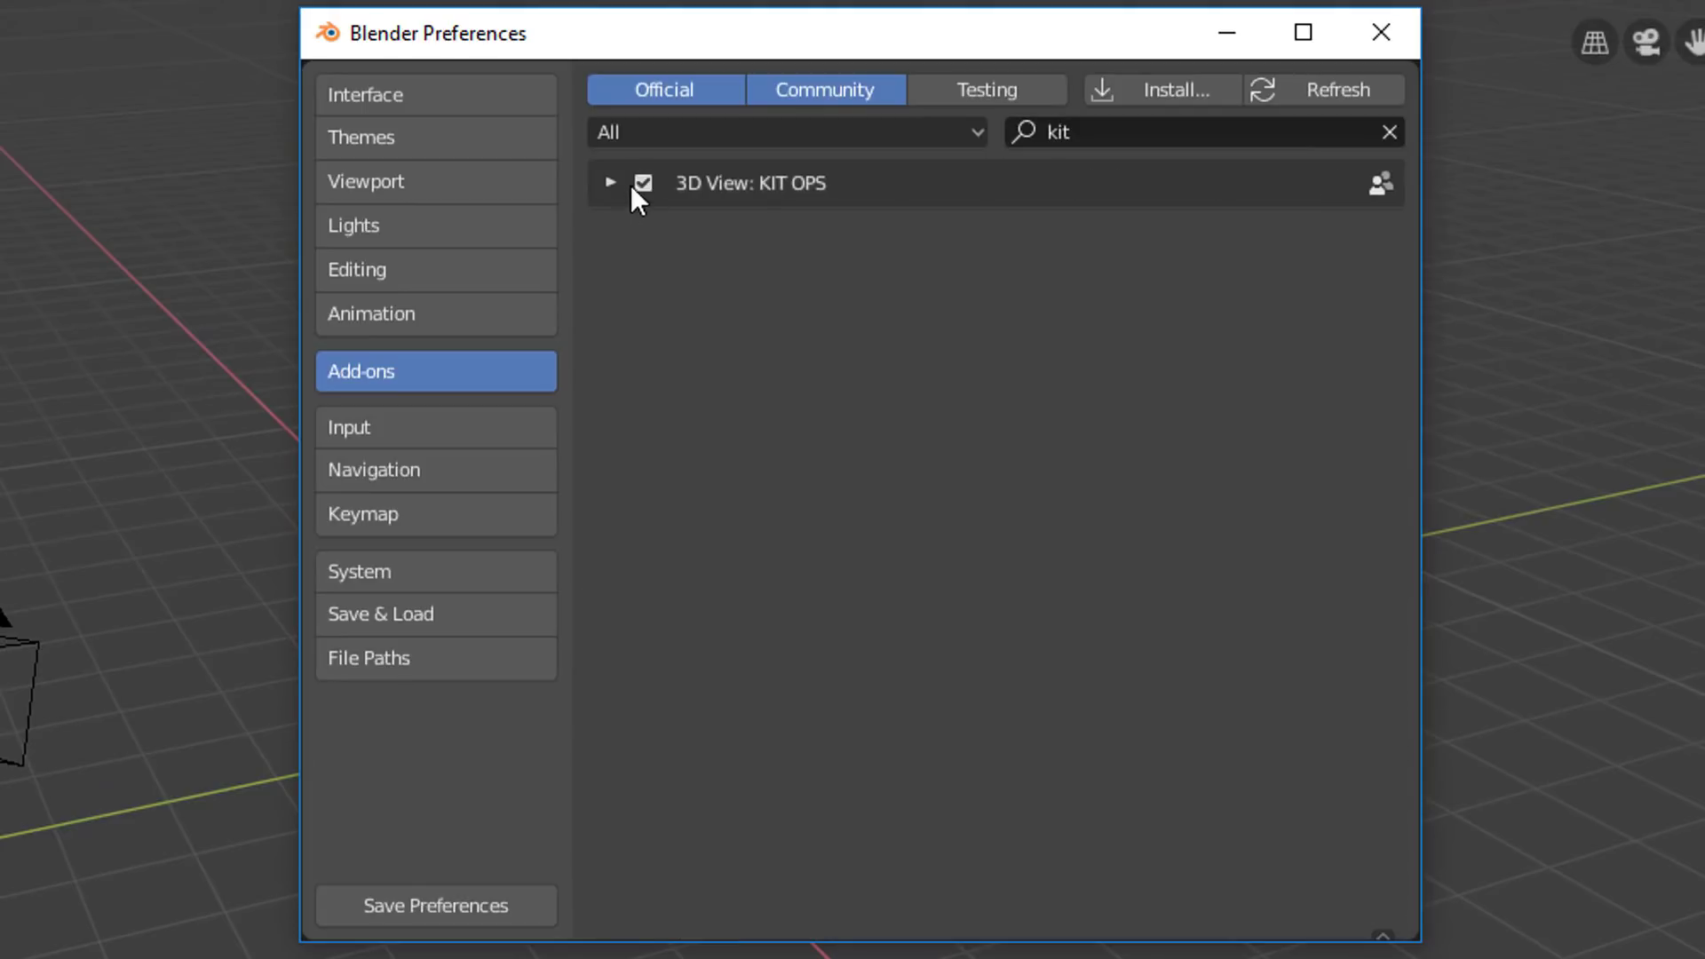
Step: Add E:\Dropbox\ProjectKit\KPACK-Arch as a second KPACK path for KIT OPS, then refresh the KPACKs and save the preferences
click(610, 183)
click(1194, 509)
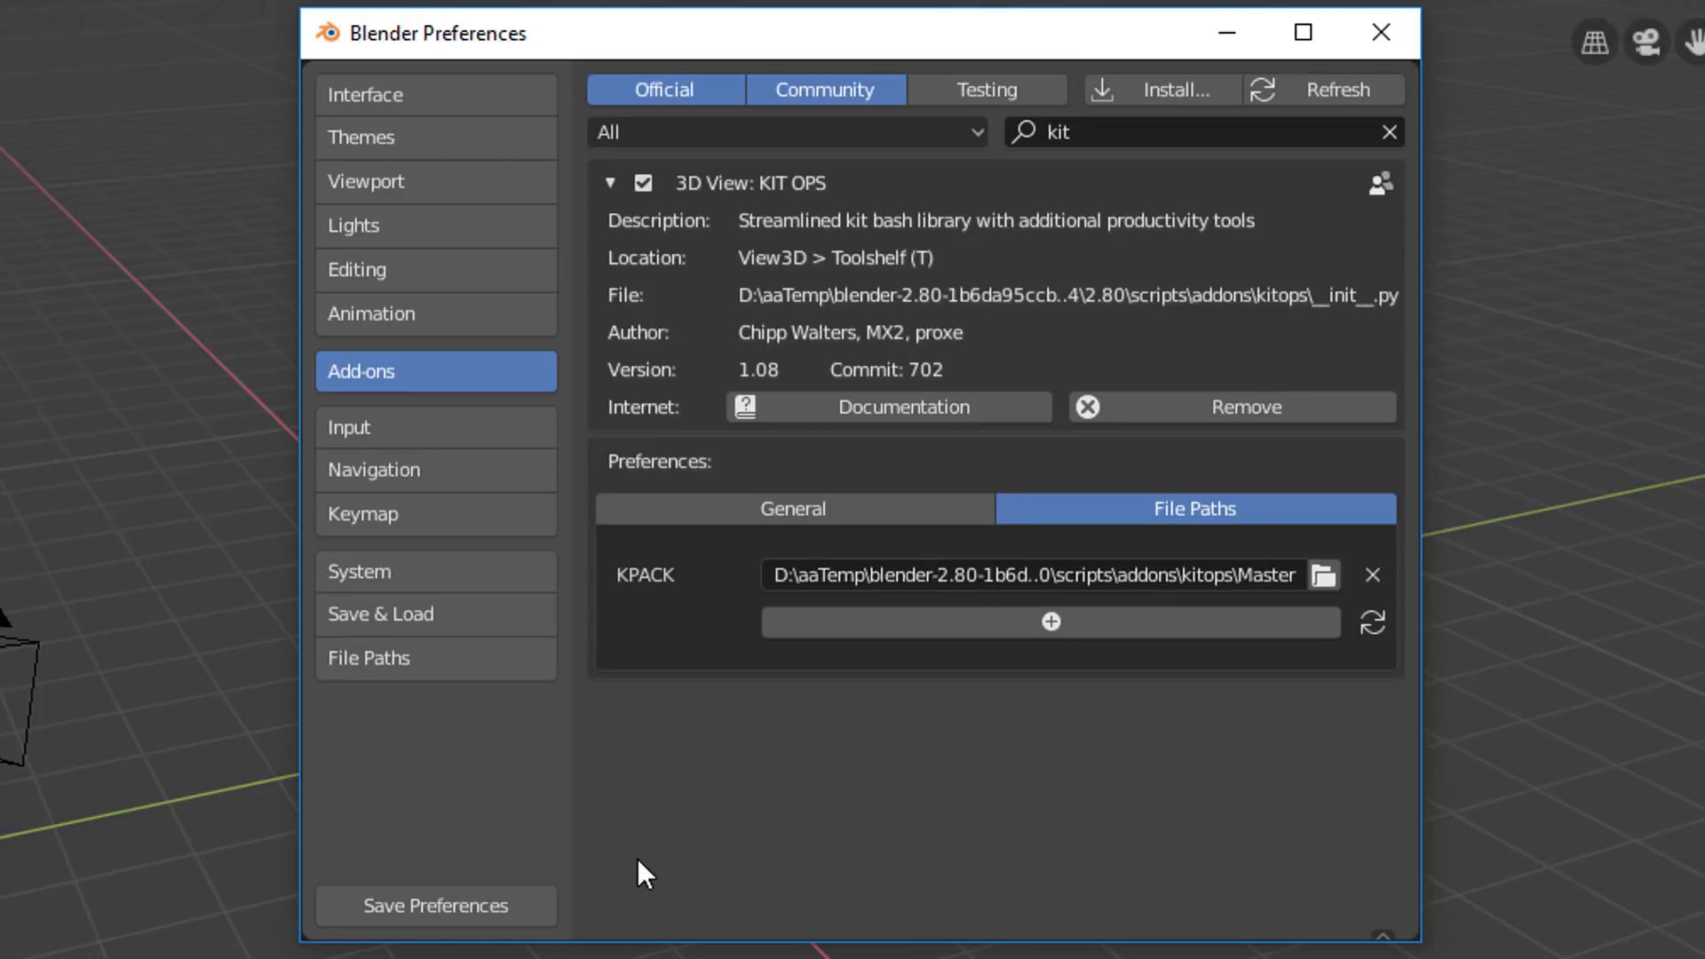
click(1051, 622)
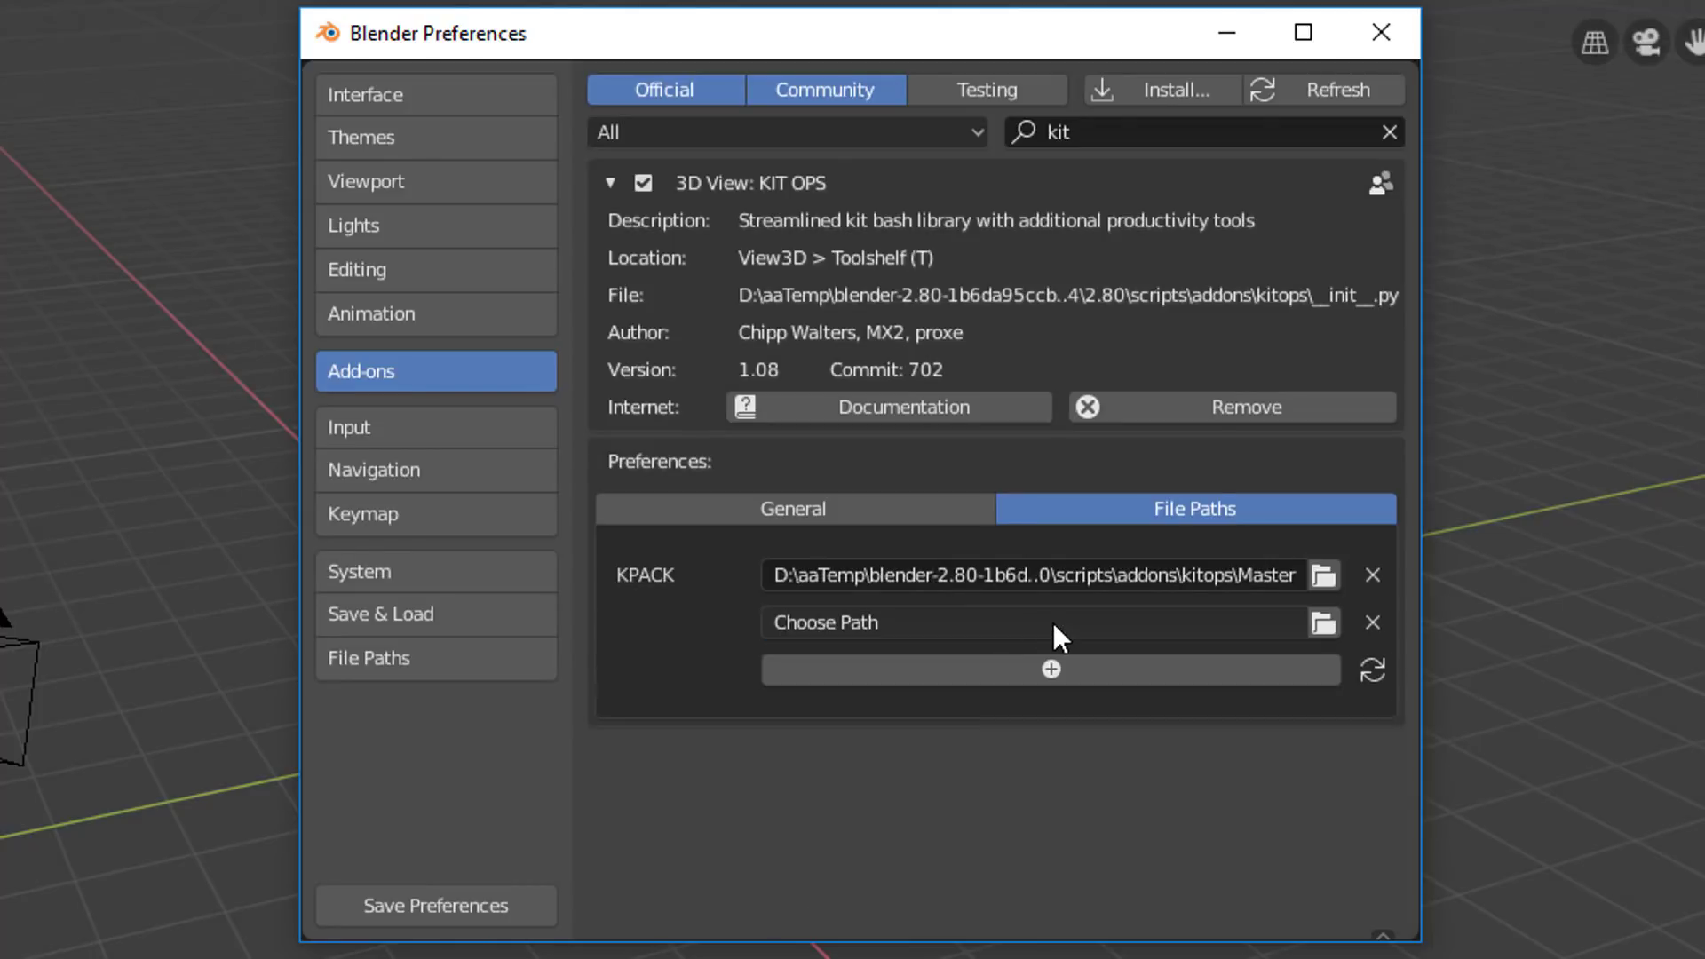
click(1323, 622)
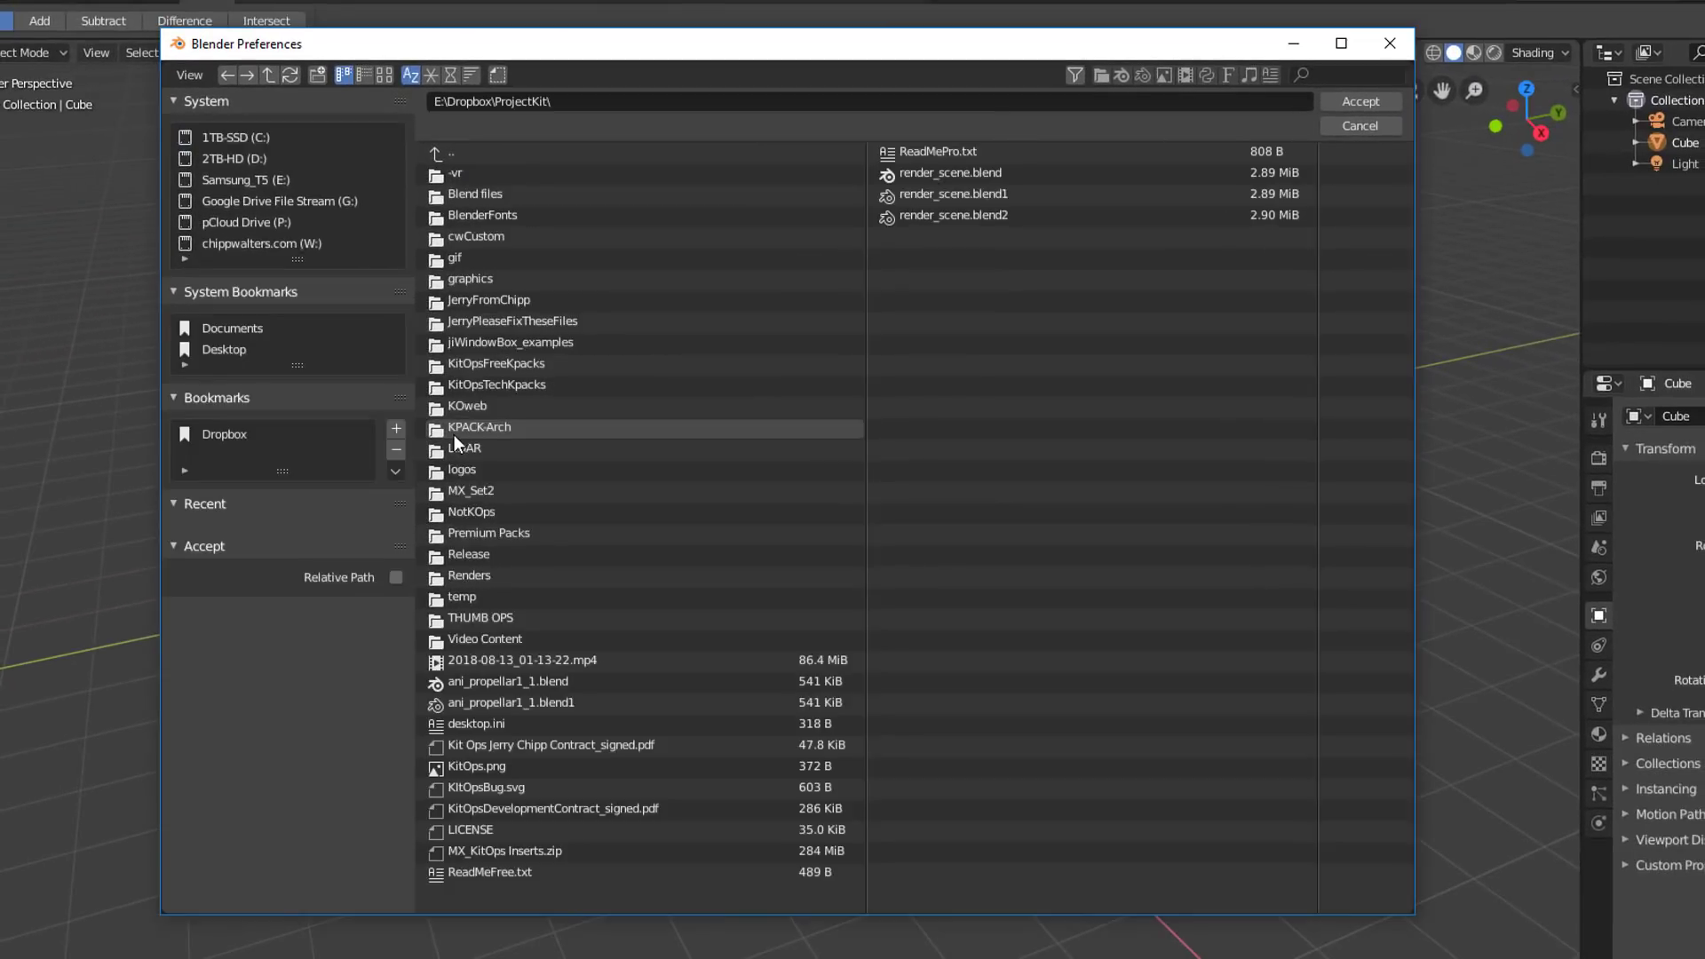
double_click(455, 430)
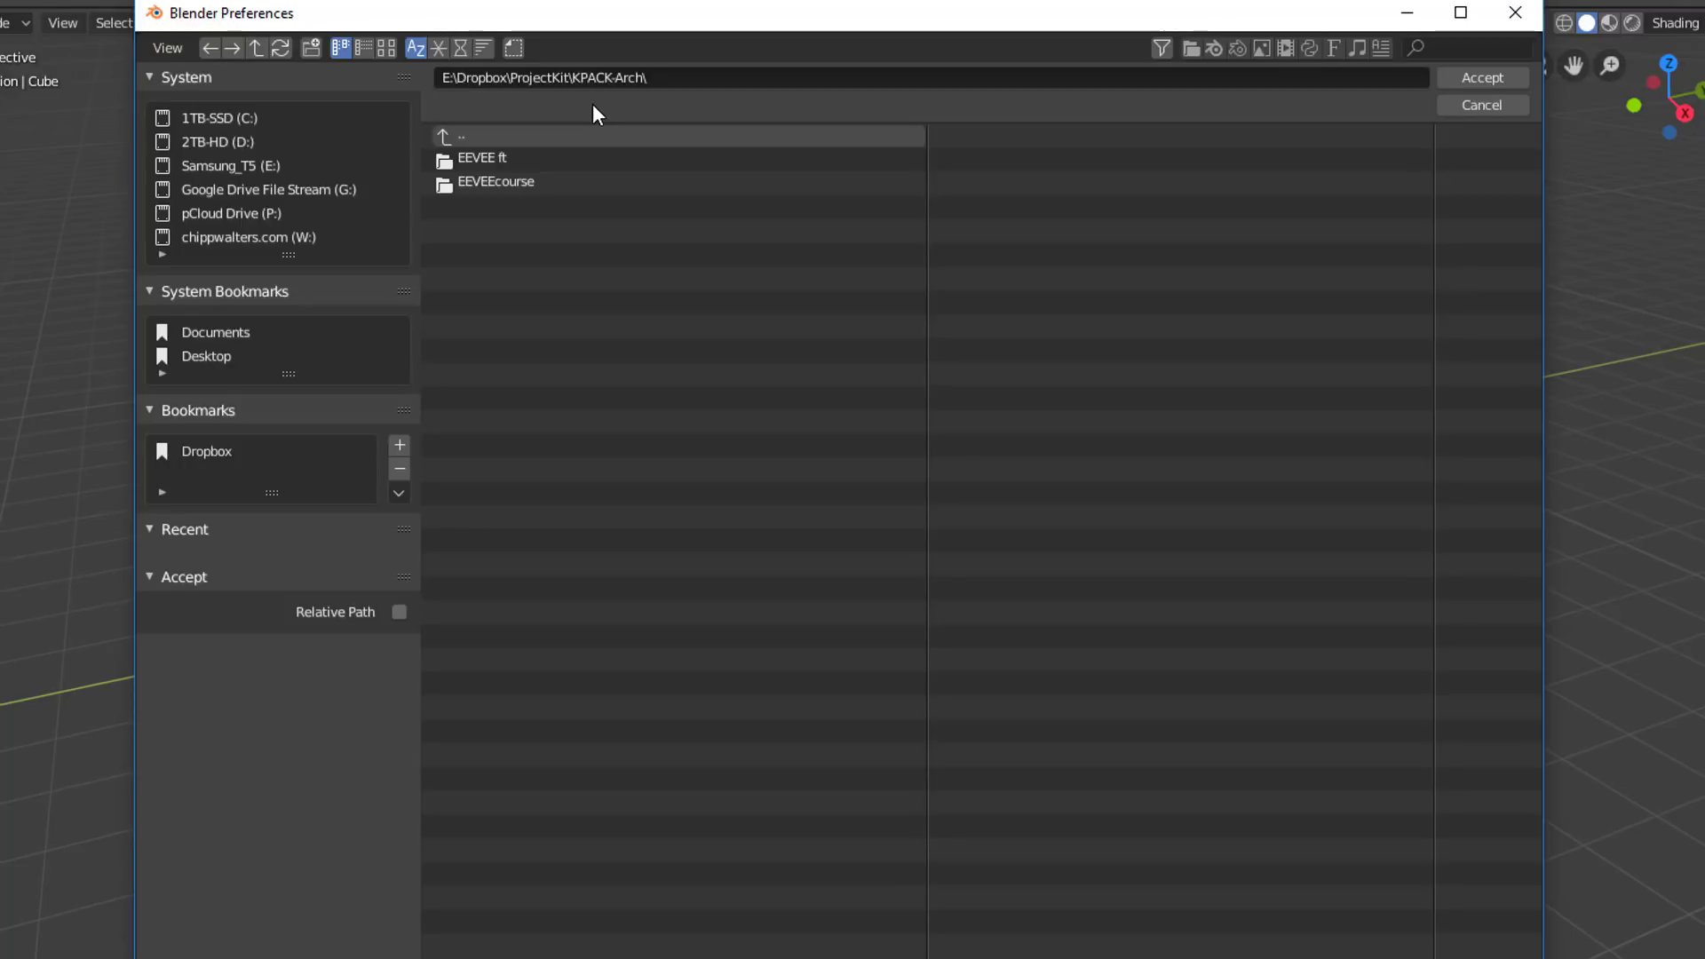
click(1489, 80)
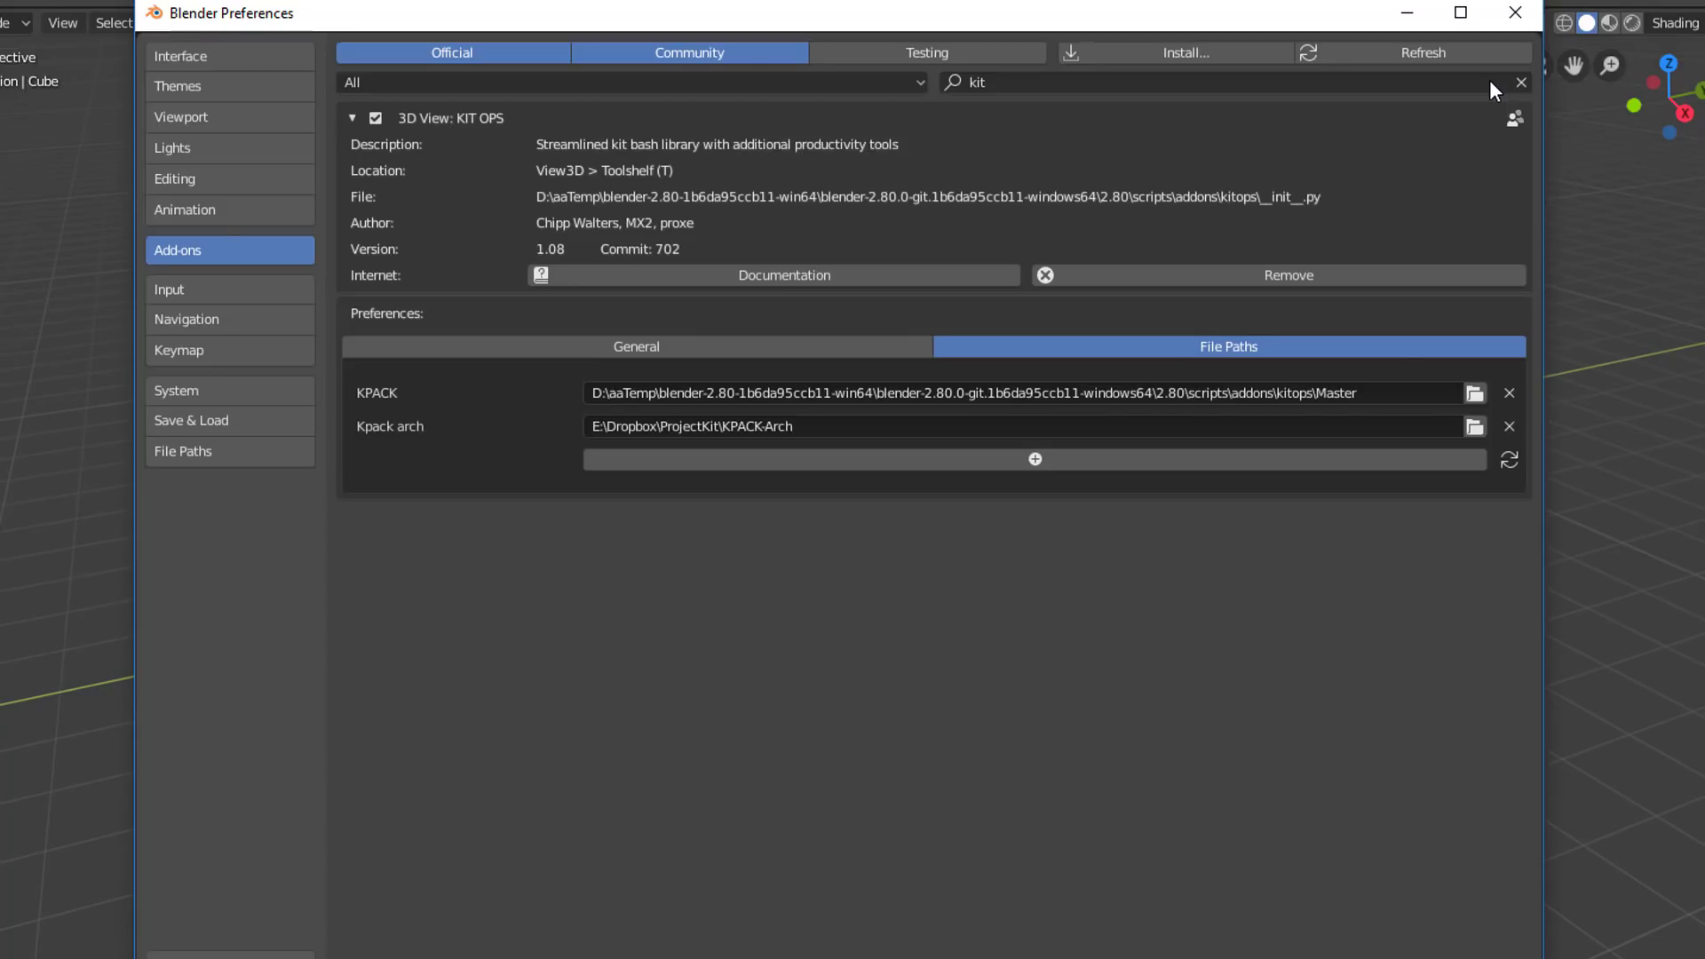
click(1509, 462)
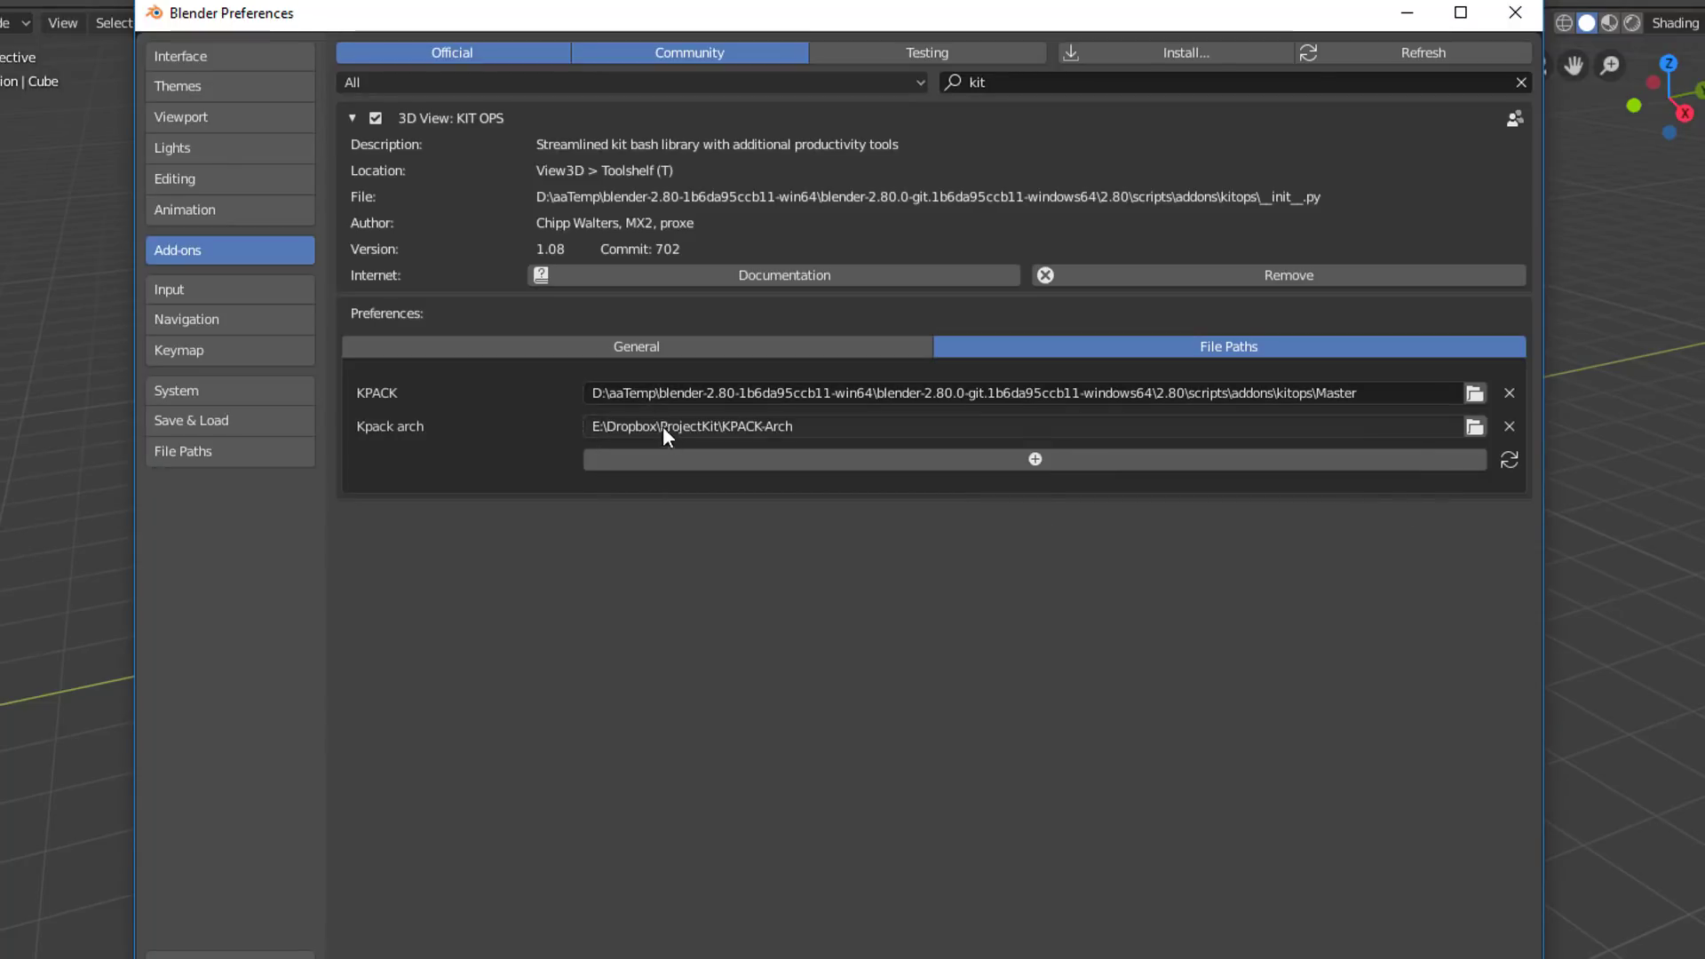
click(256, 954)
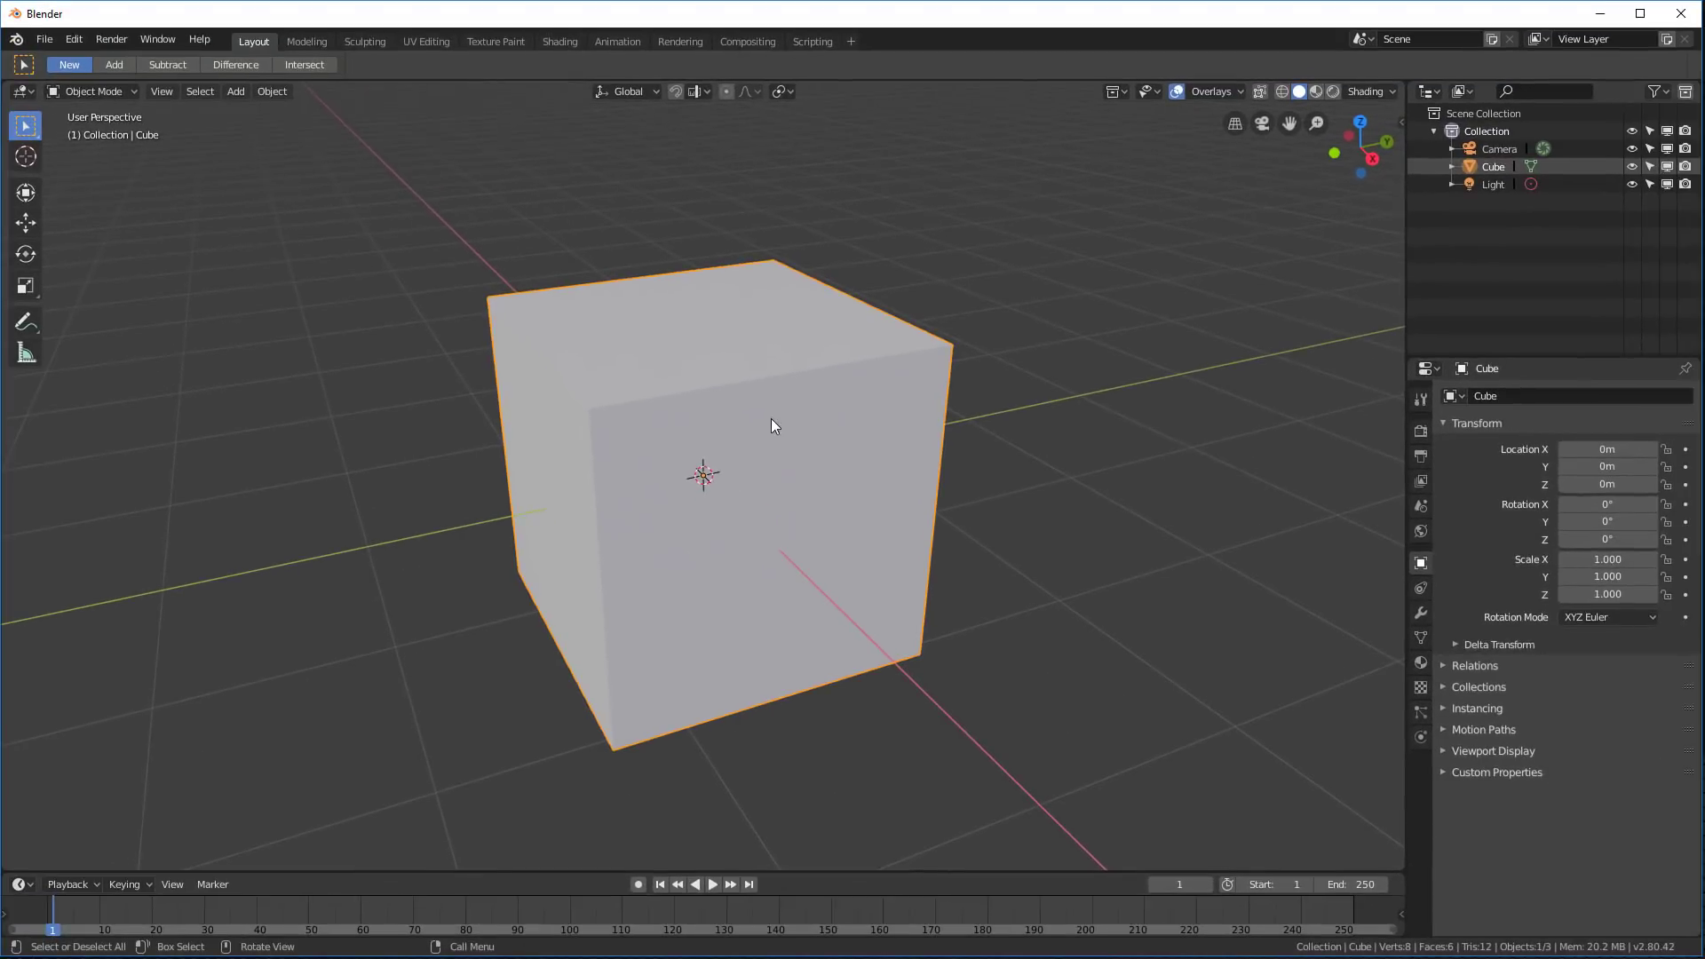
Step: Choose the ADV Cube1 5 cutter from the Cutters simple KPACK and add it to the cube's top face
middle_drag(771, 418, 897, 293)
click(1401, 122)
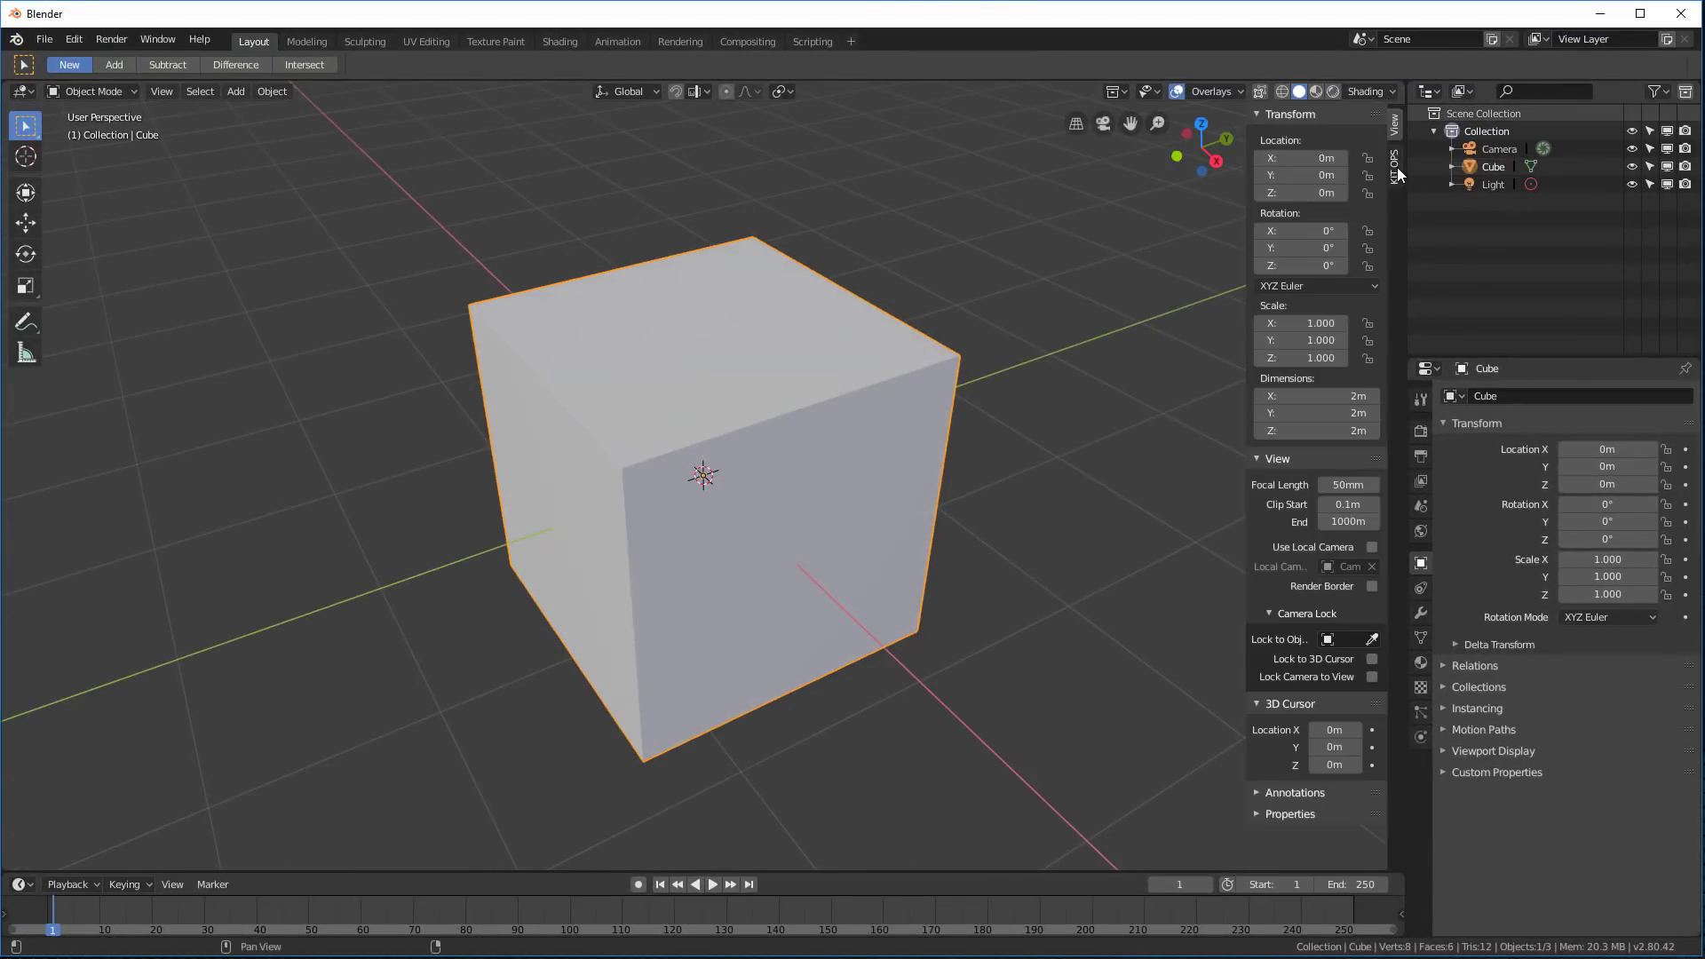
click(1396, 169)
click(1281, 162)
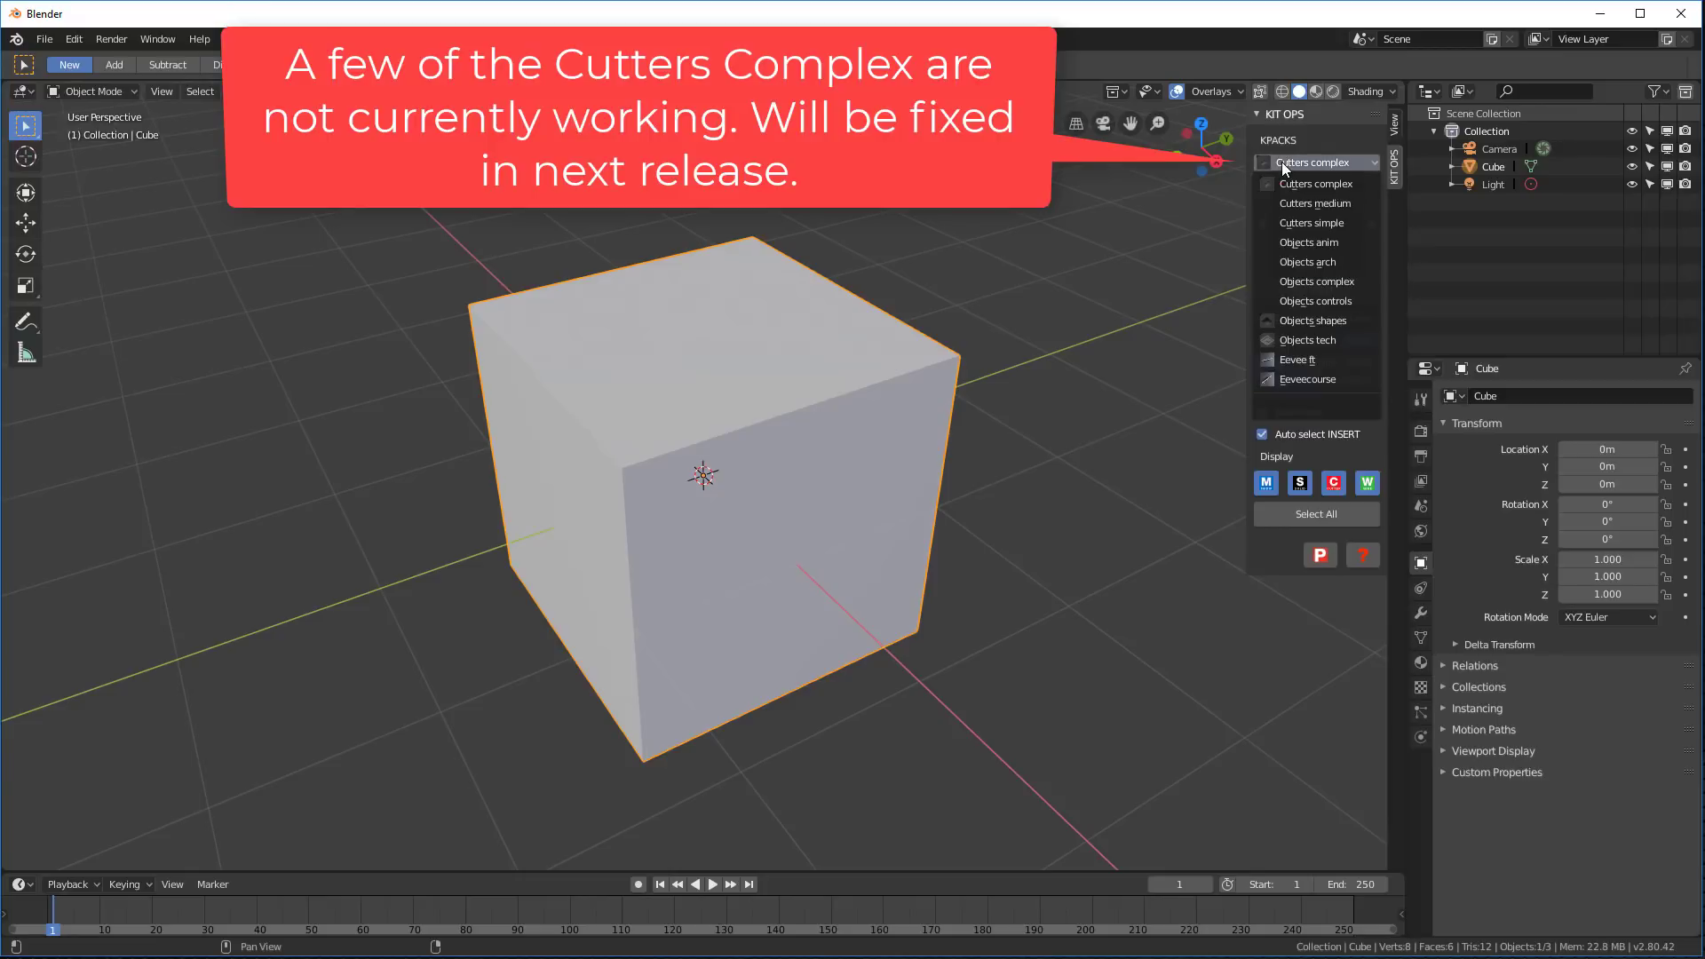
click(1281, 222)
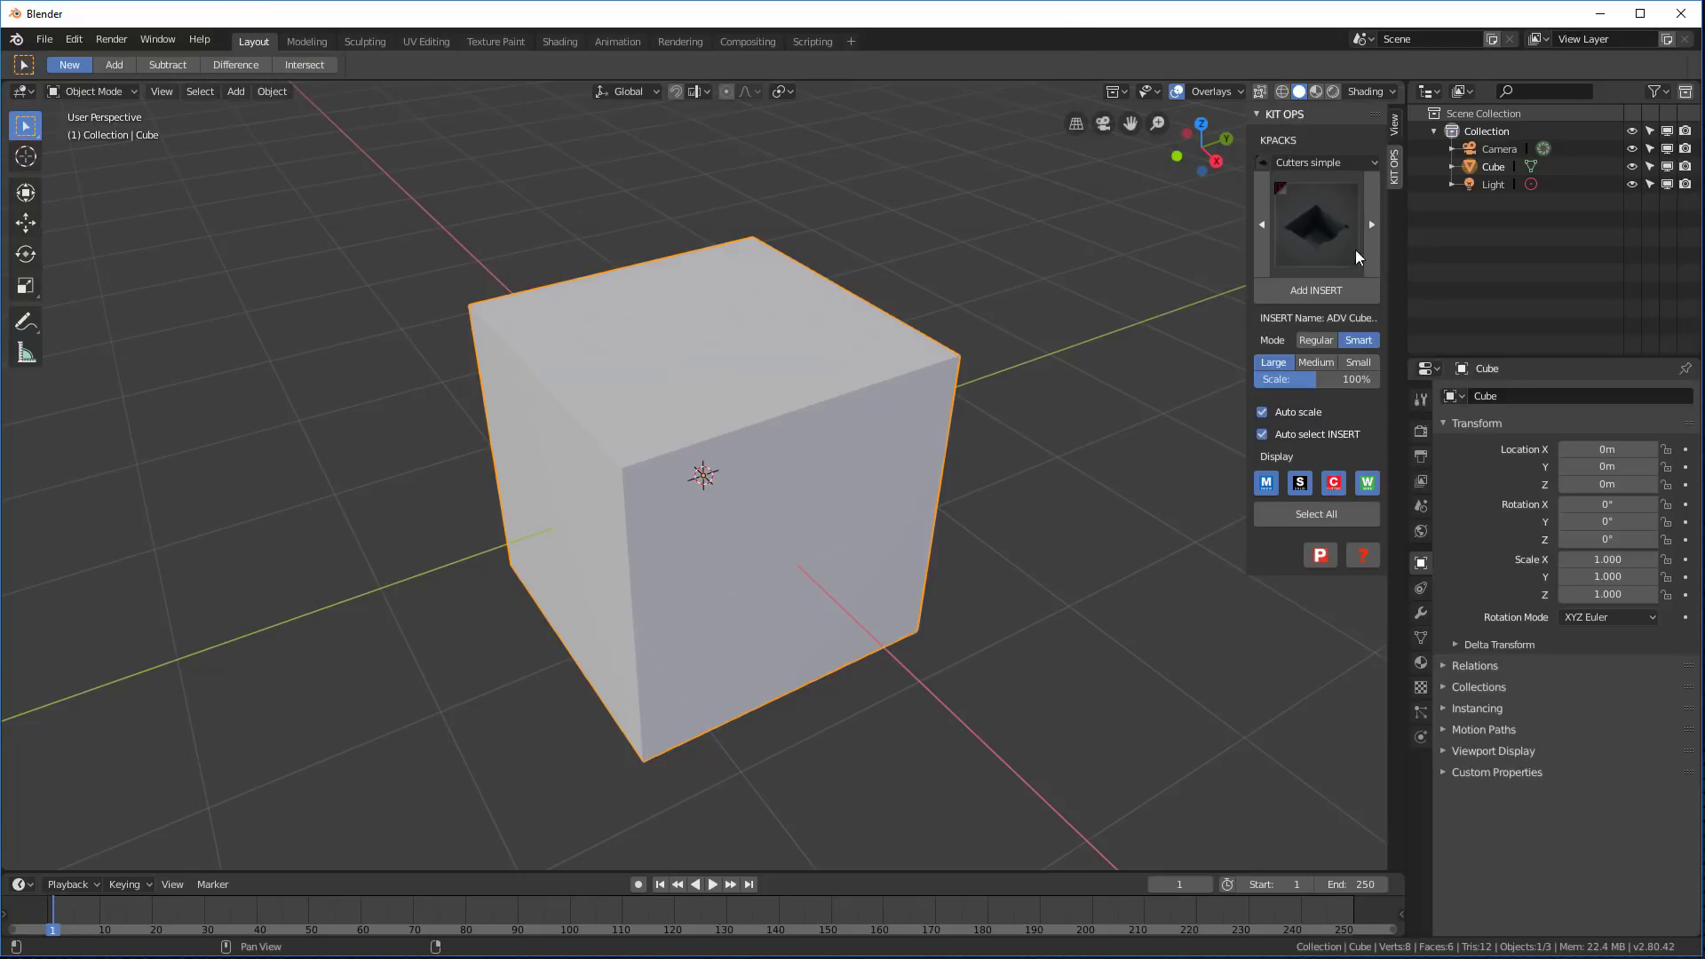
click(1280, 223)
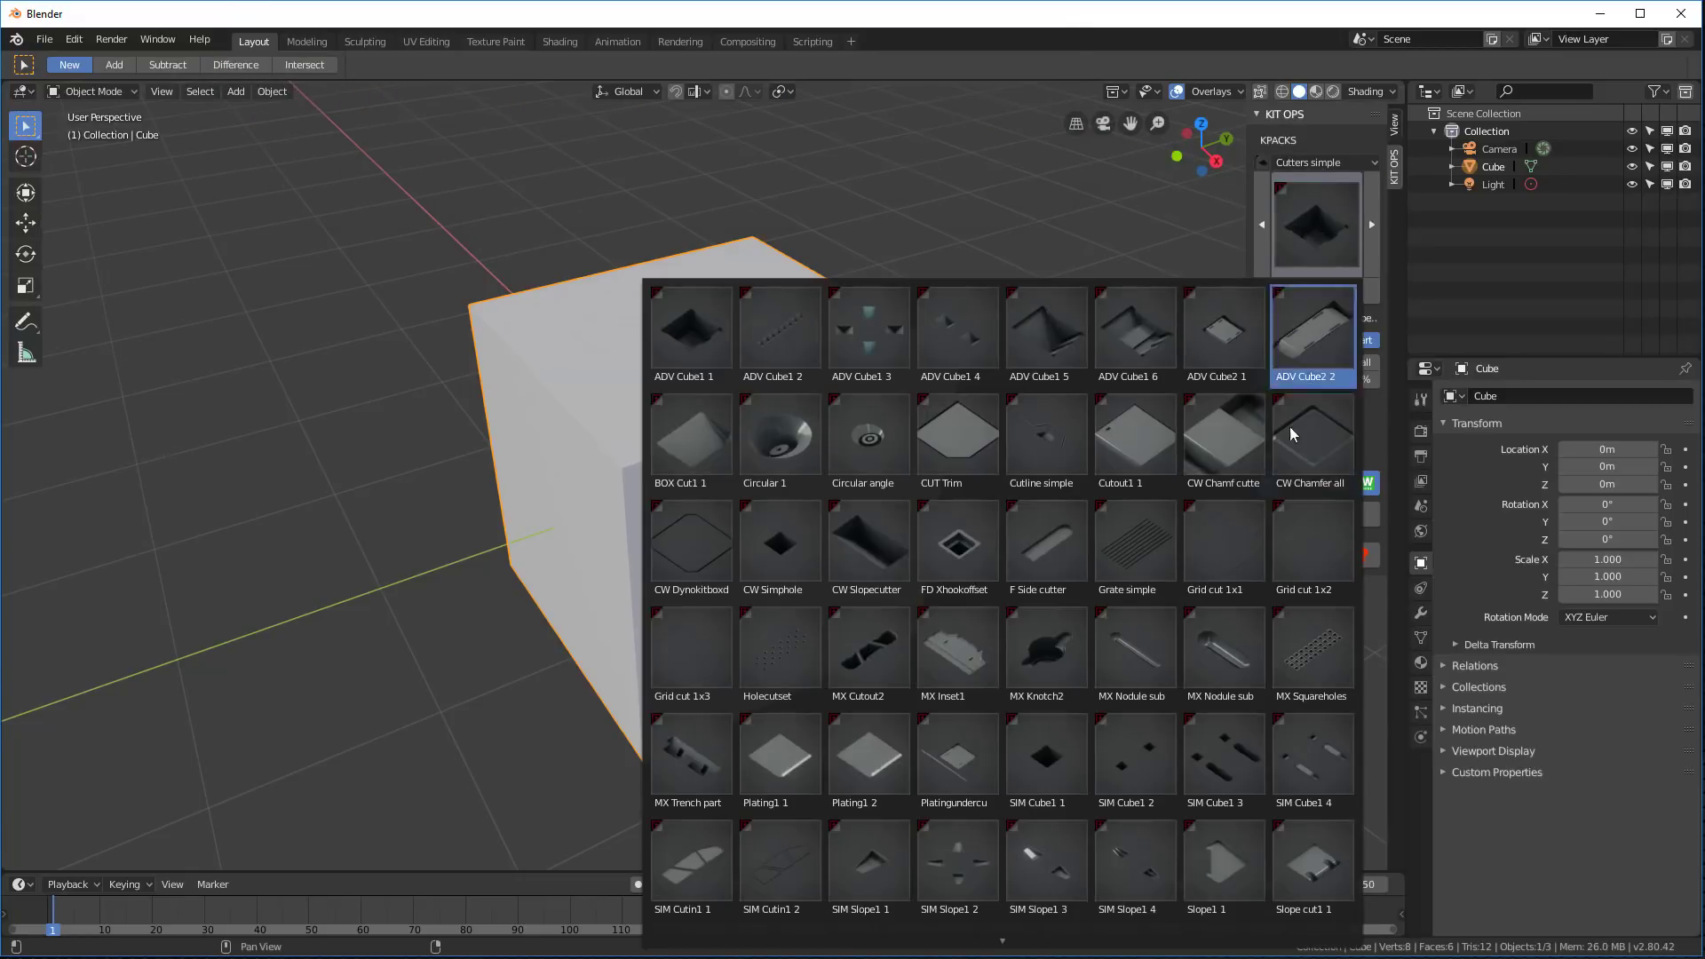
click(1066, 341)
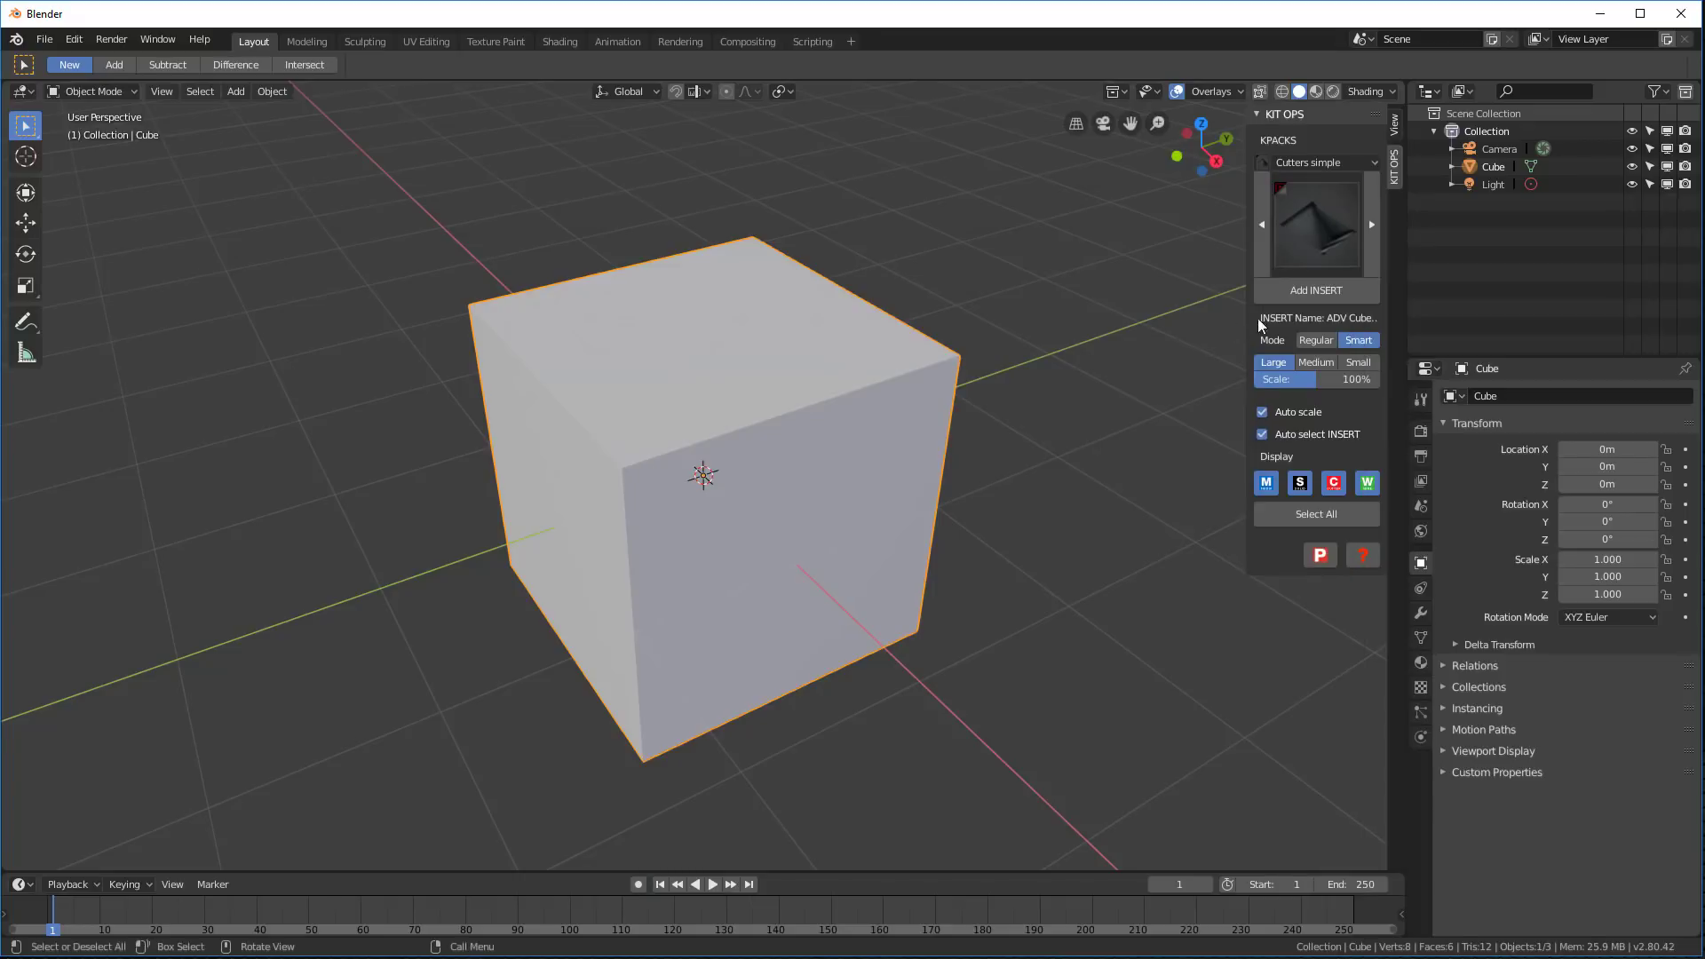
click(1303, 293)
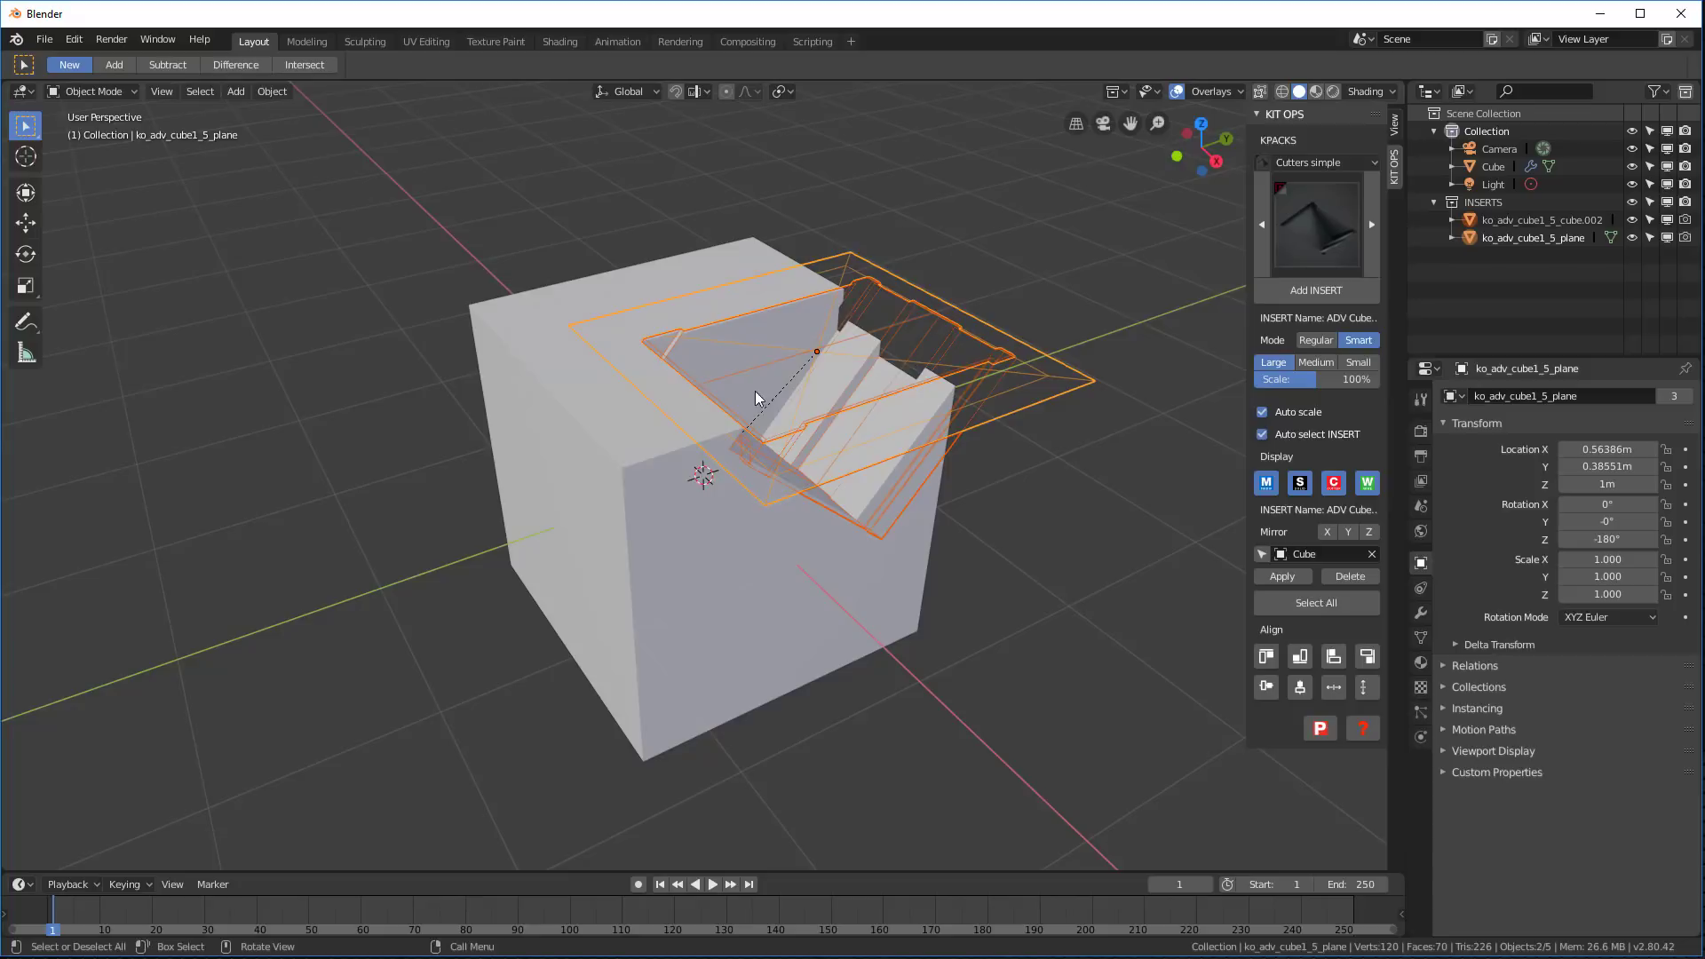
Step: Scale the cutter INSERT to about 1.361 in X and 1.071 in Y and Z, and move it along X to about -0.005 m
middle_drag(755, 391, 780, 350)
key(s)
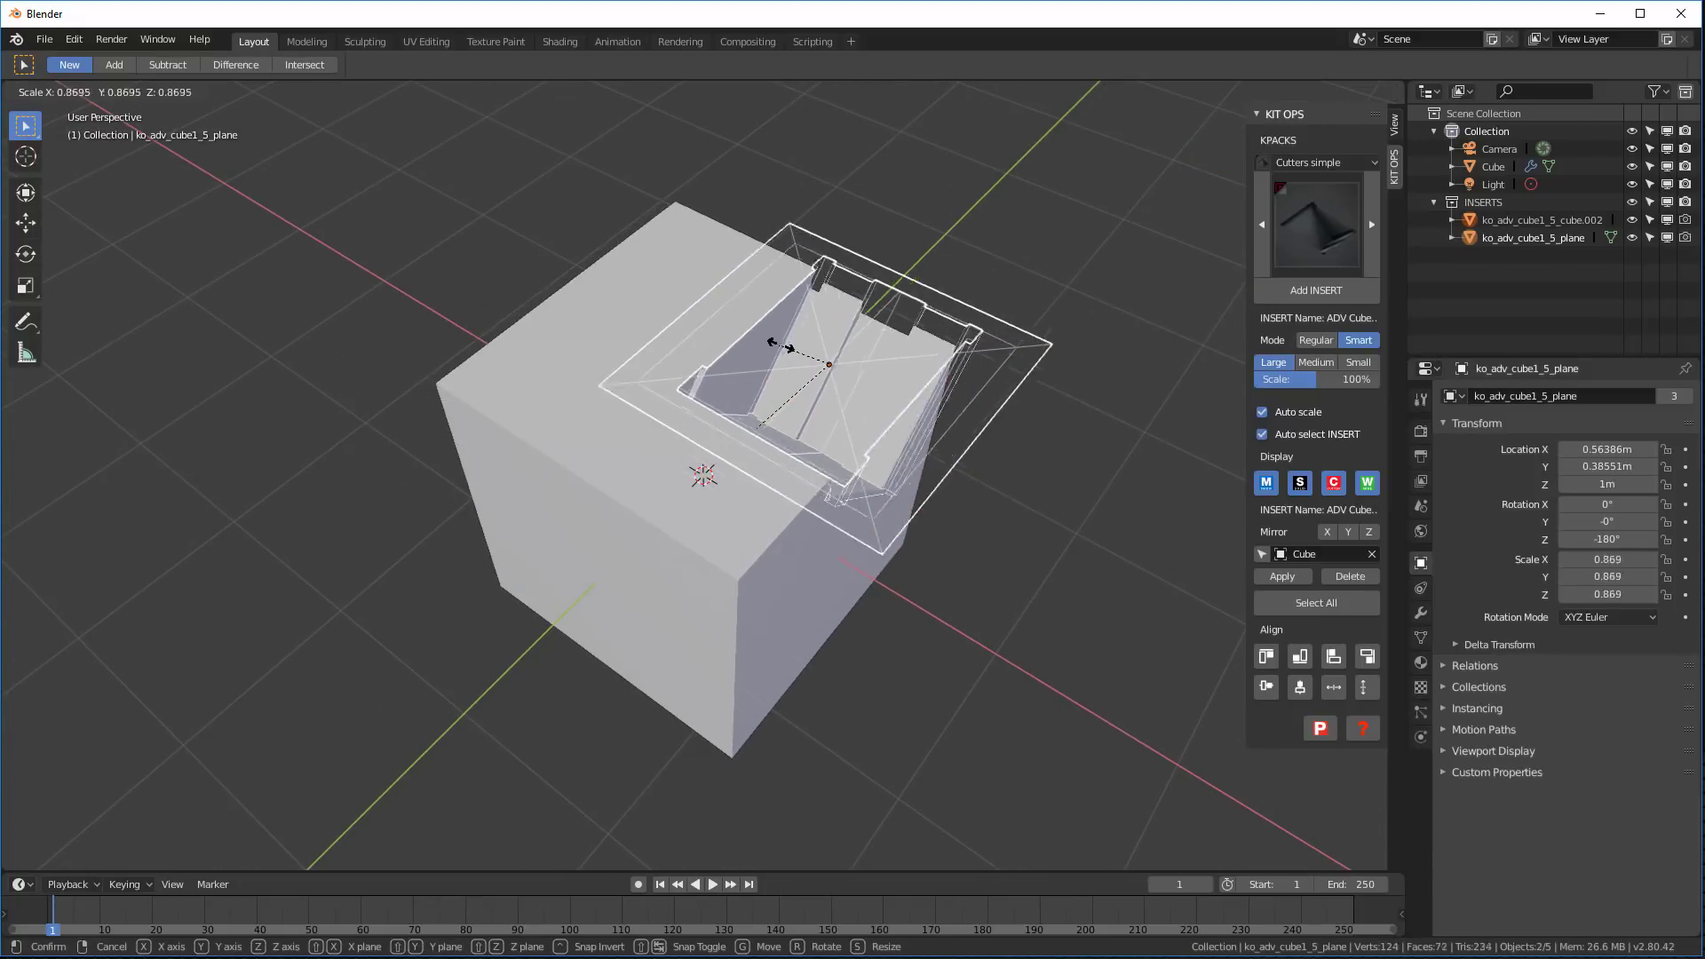
click(766, 346)
click(25, 192)
drag(840, 382, 755, 355)
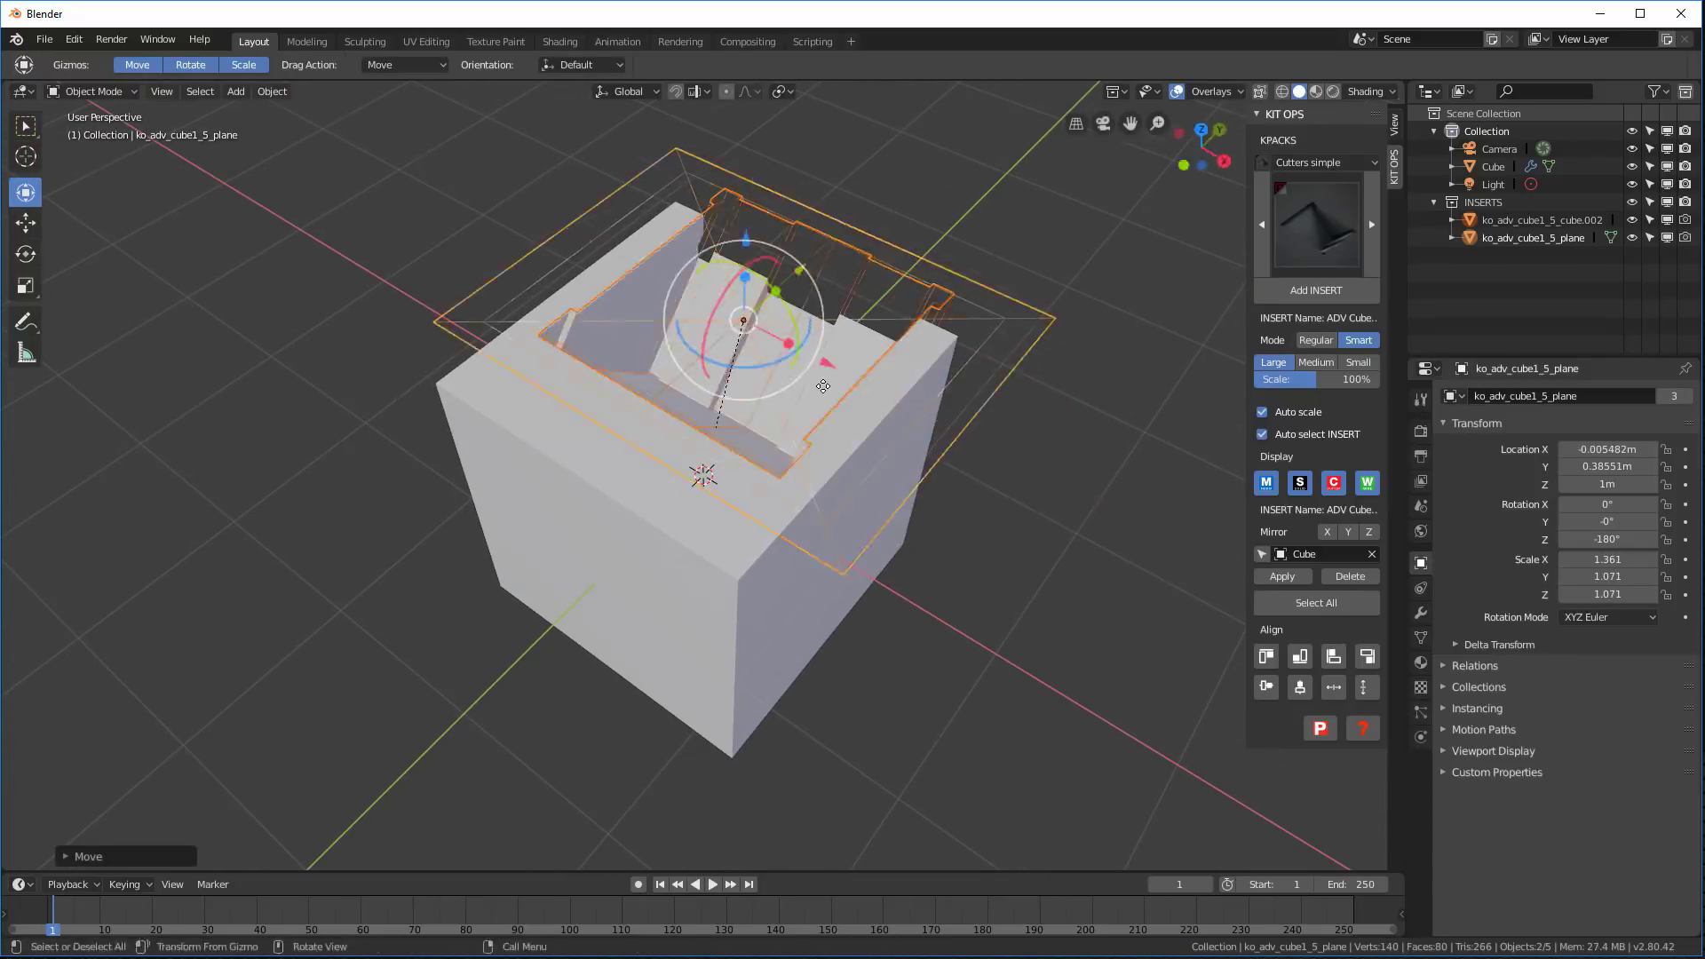
middle_drag(755, 355, 724, 373)
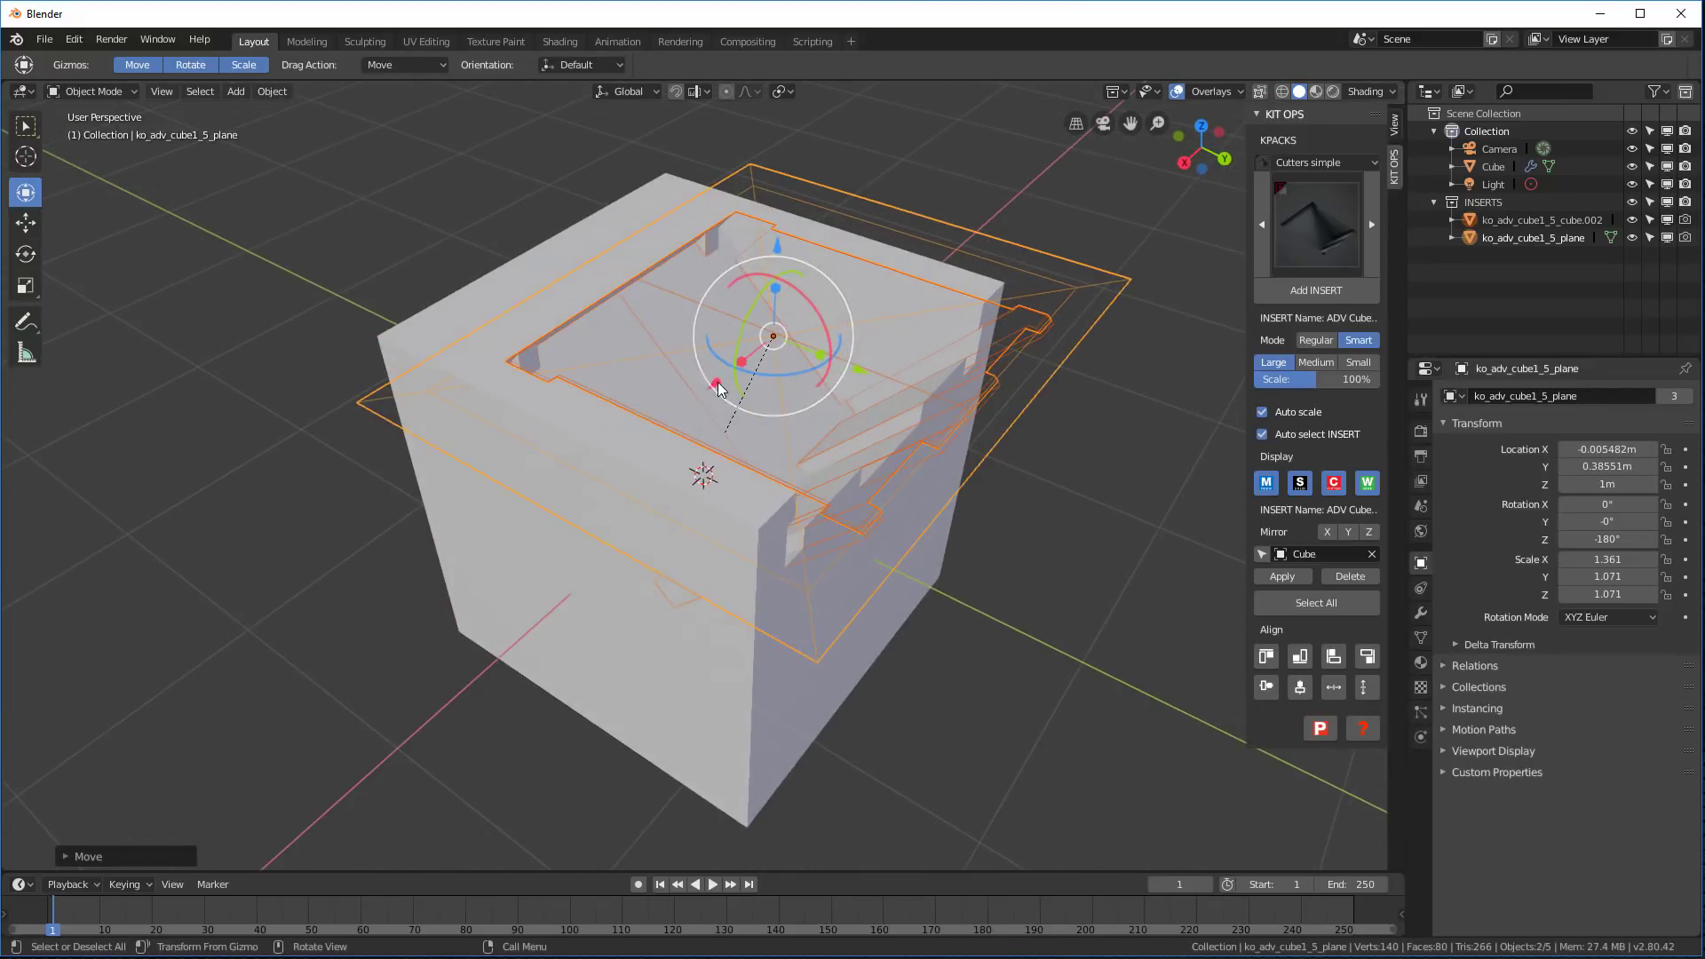
scroll(724, 373, up, 2)
scroll(721, 373, down, 1)
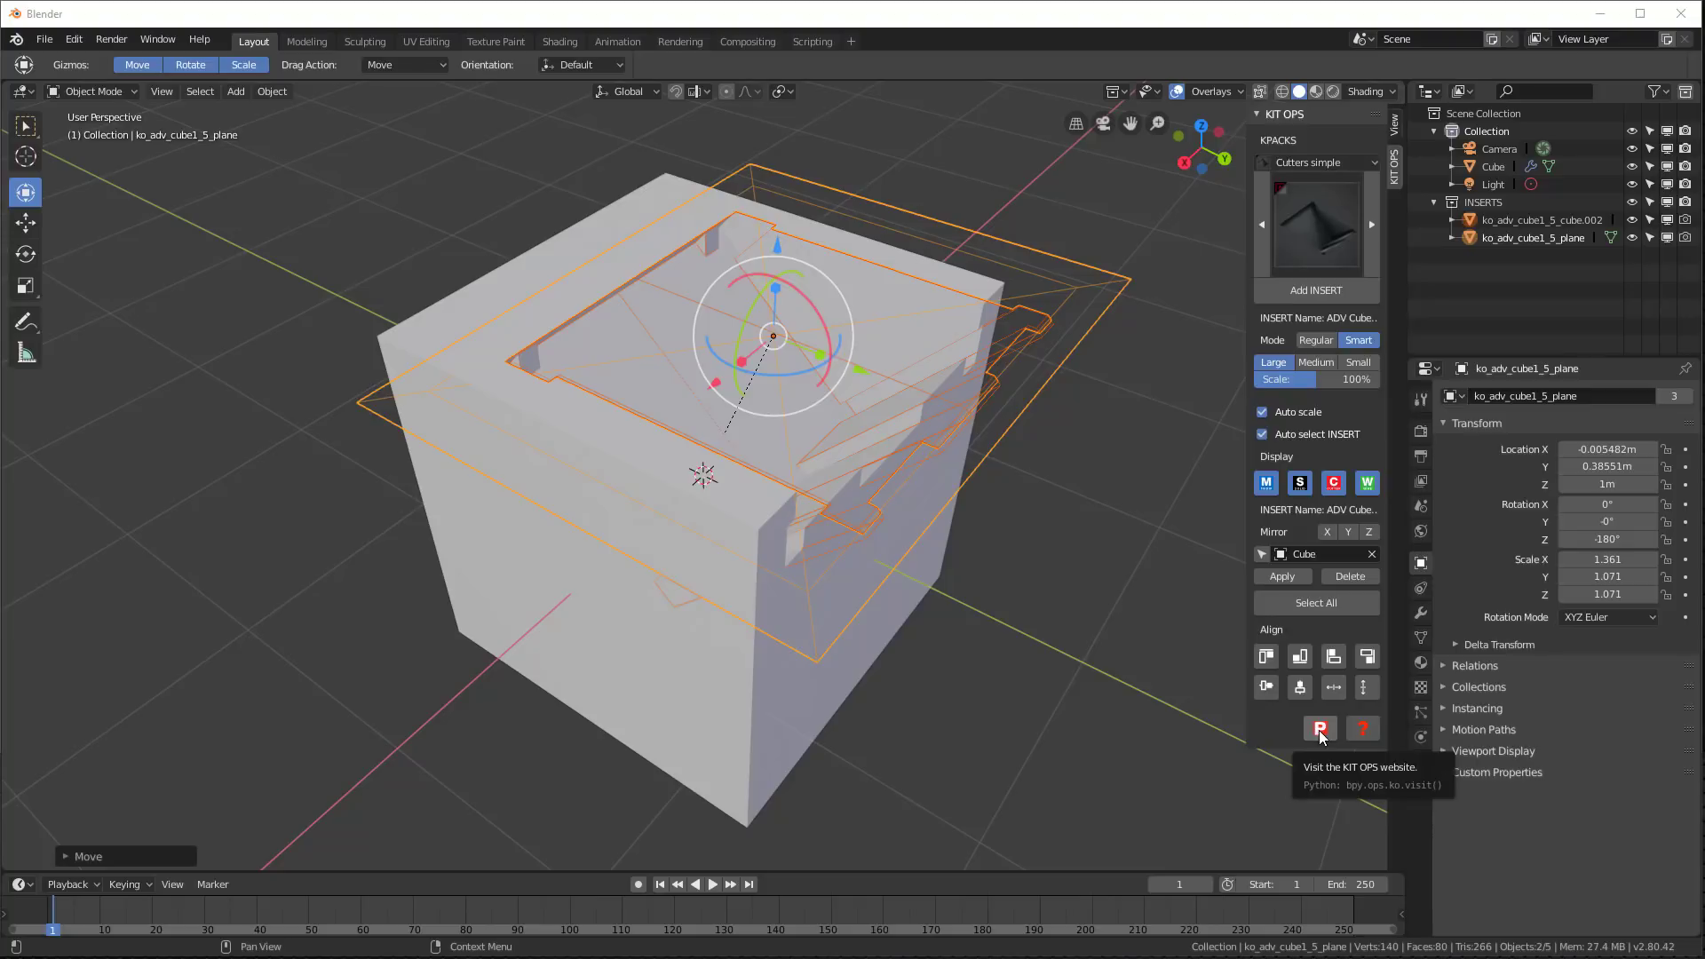
Step: Open the KIT OPS manual from the add-on and examine its section on installing for Blender 2.8
click(1365, 733)
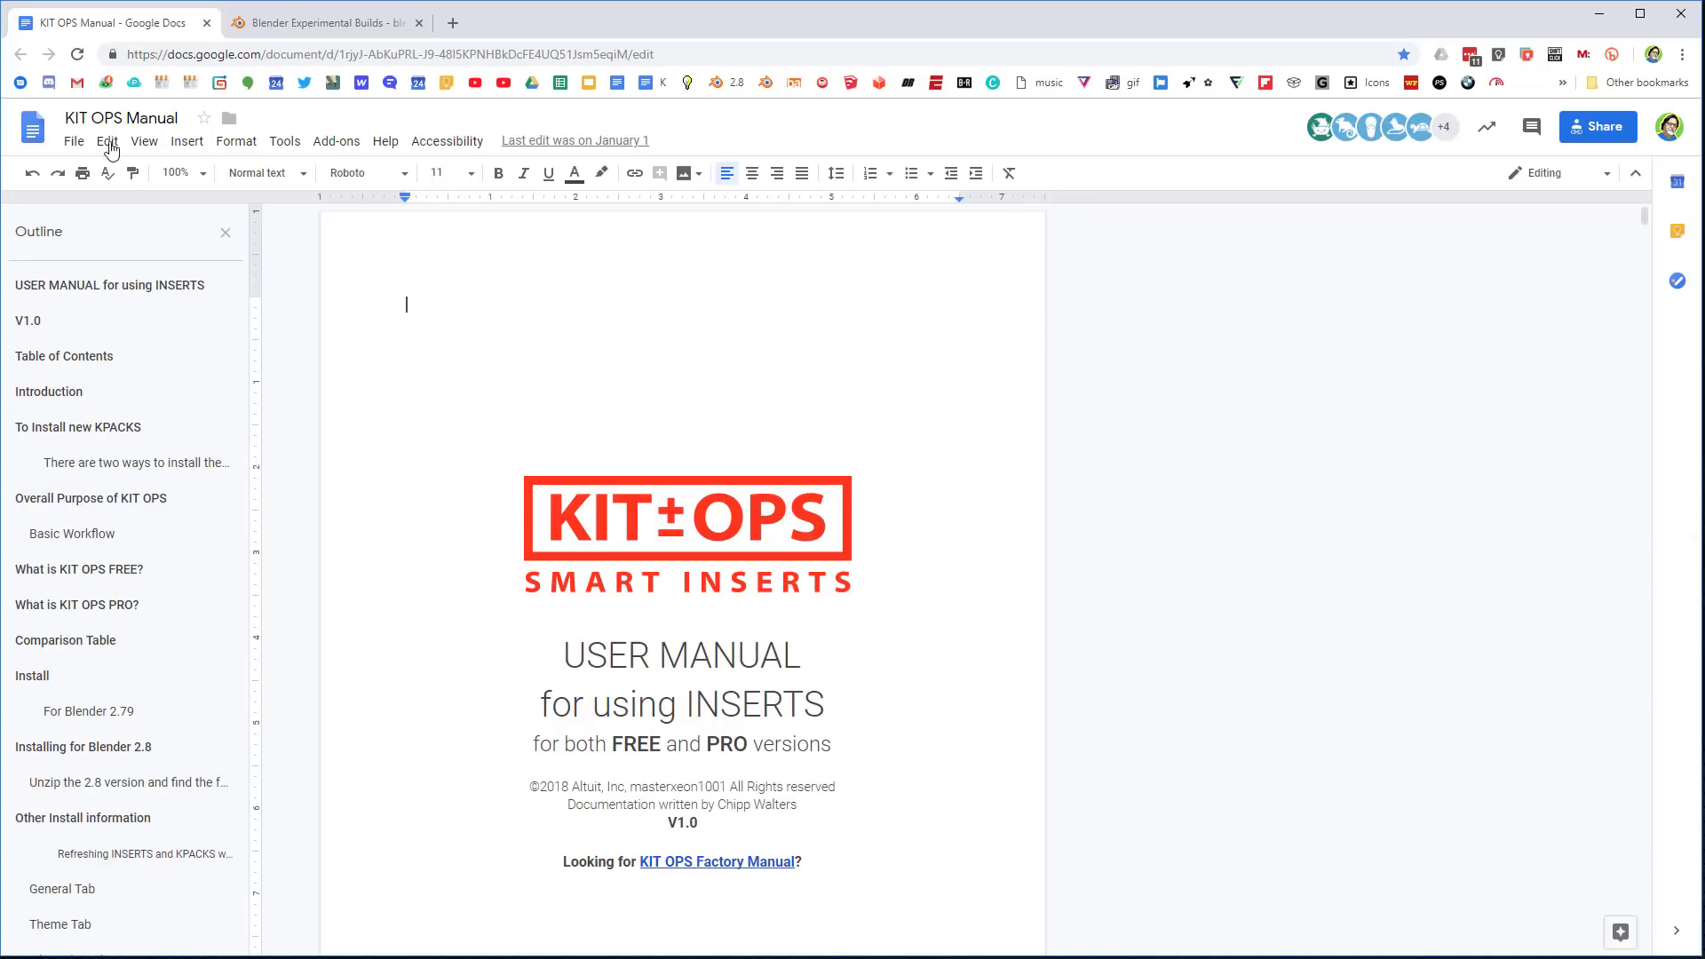
scroll(94, 635, down, 3)
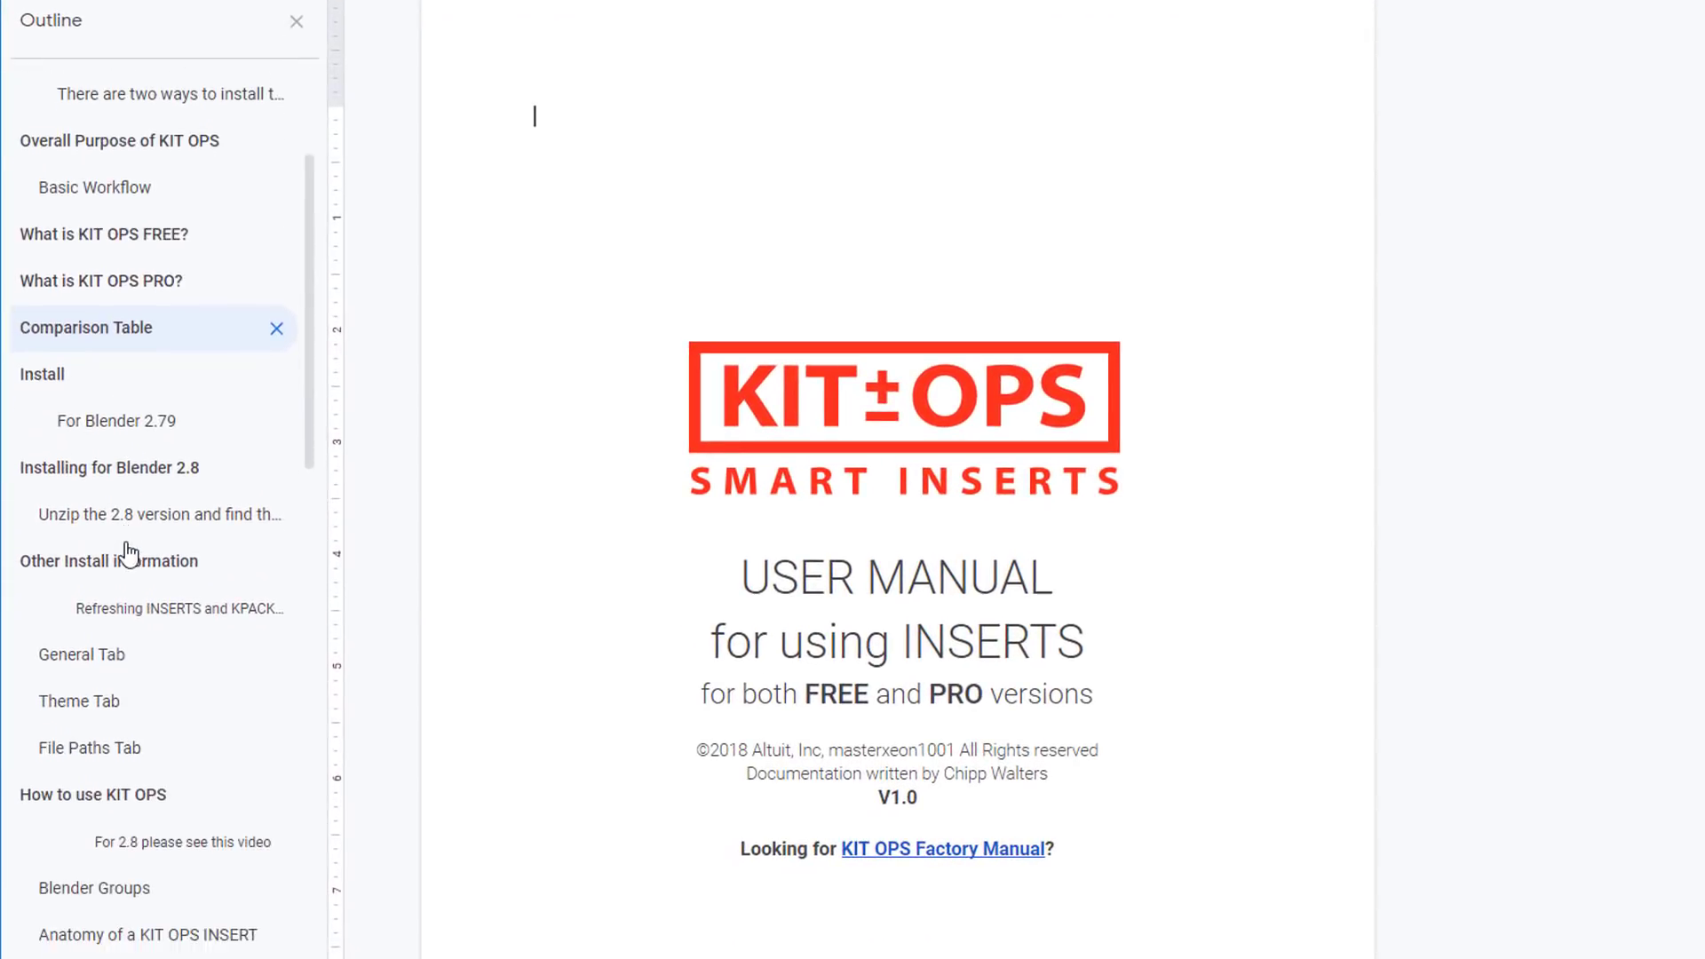
click(124, 552)
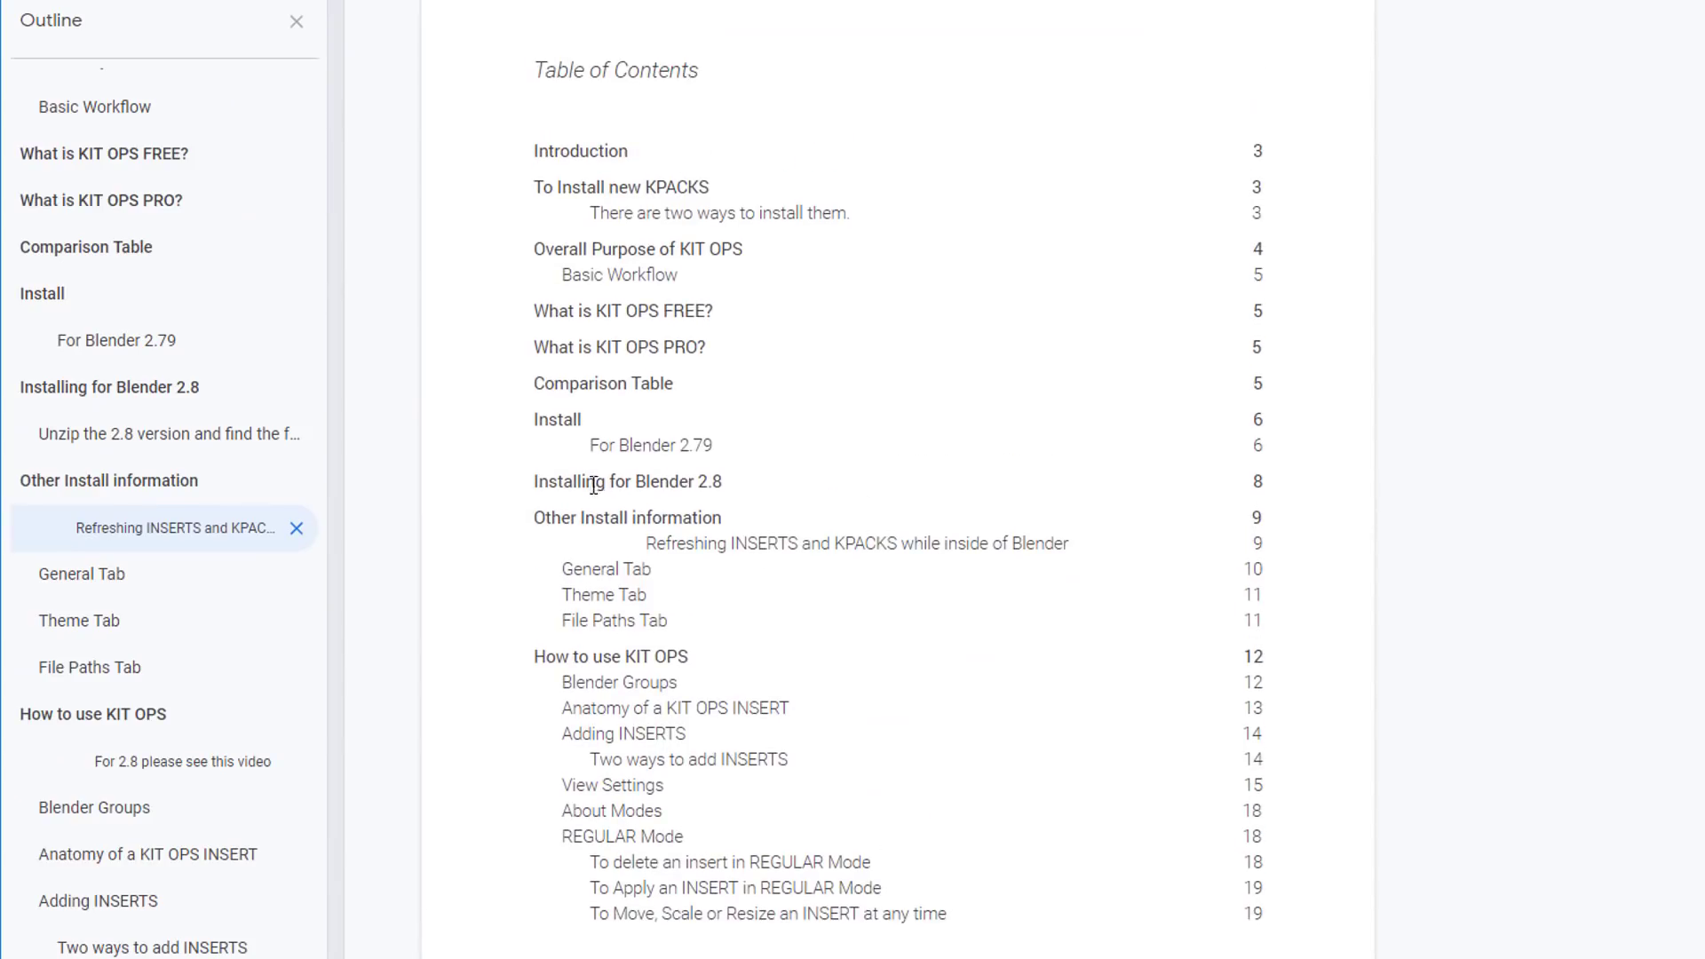
click(696, 480)
click(686, 522)
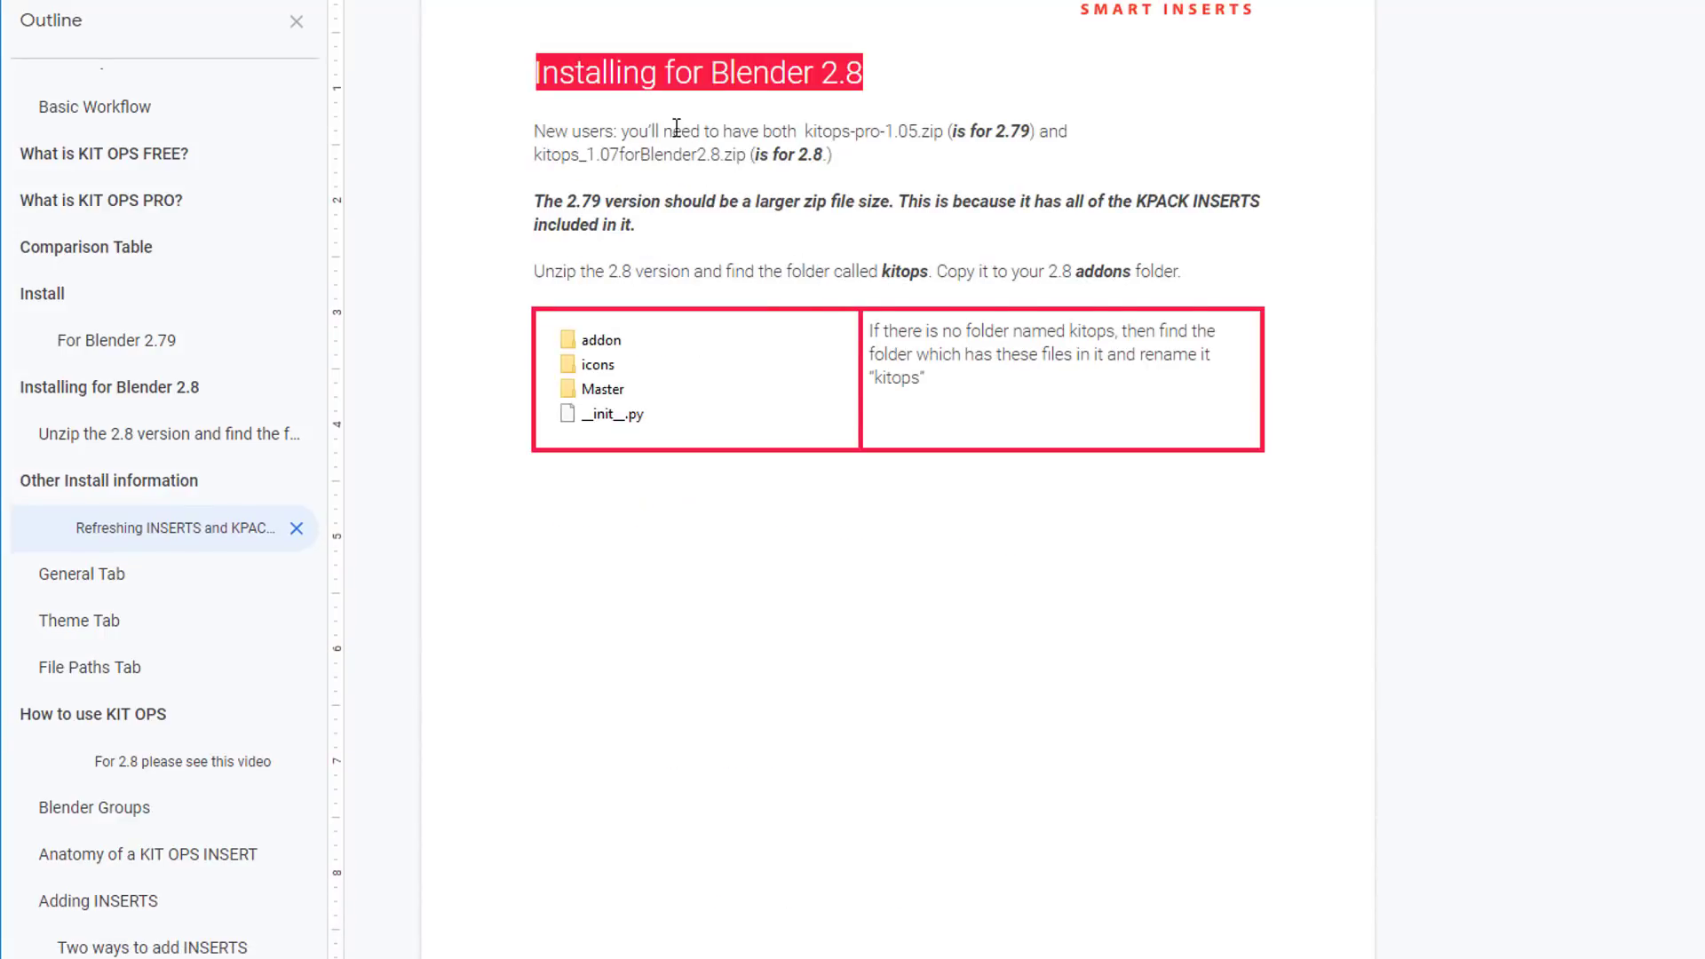
scroll(883, 430, up, 1)
Step: Read the manual's Other Install information section and look through the linked Hard Ops installation page
click(56, 528)
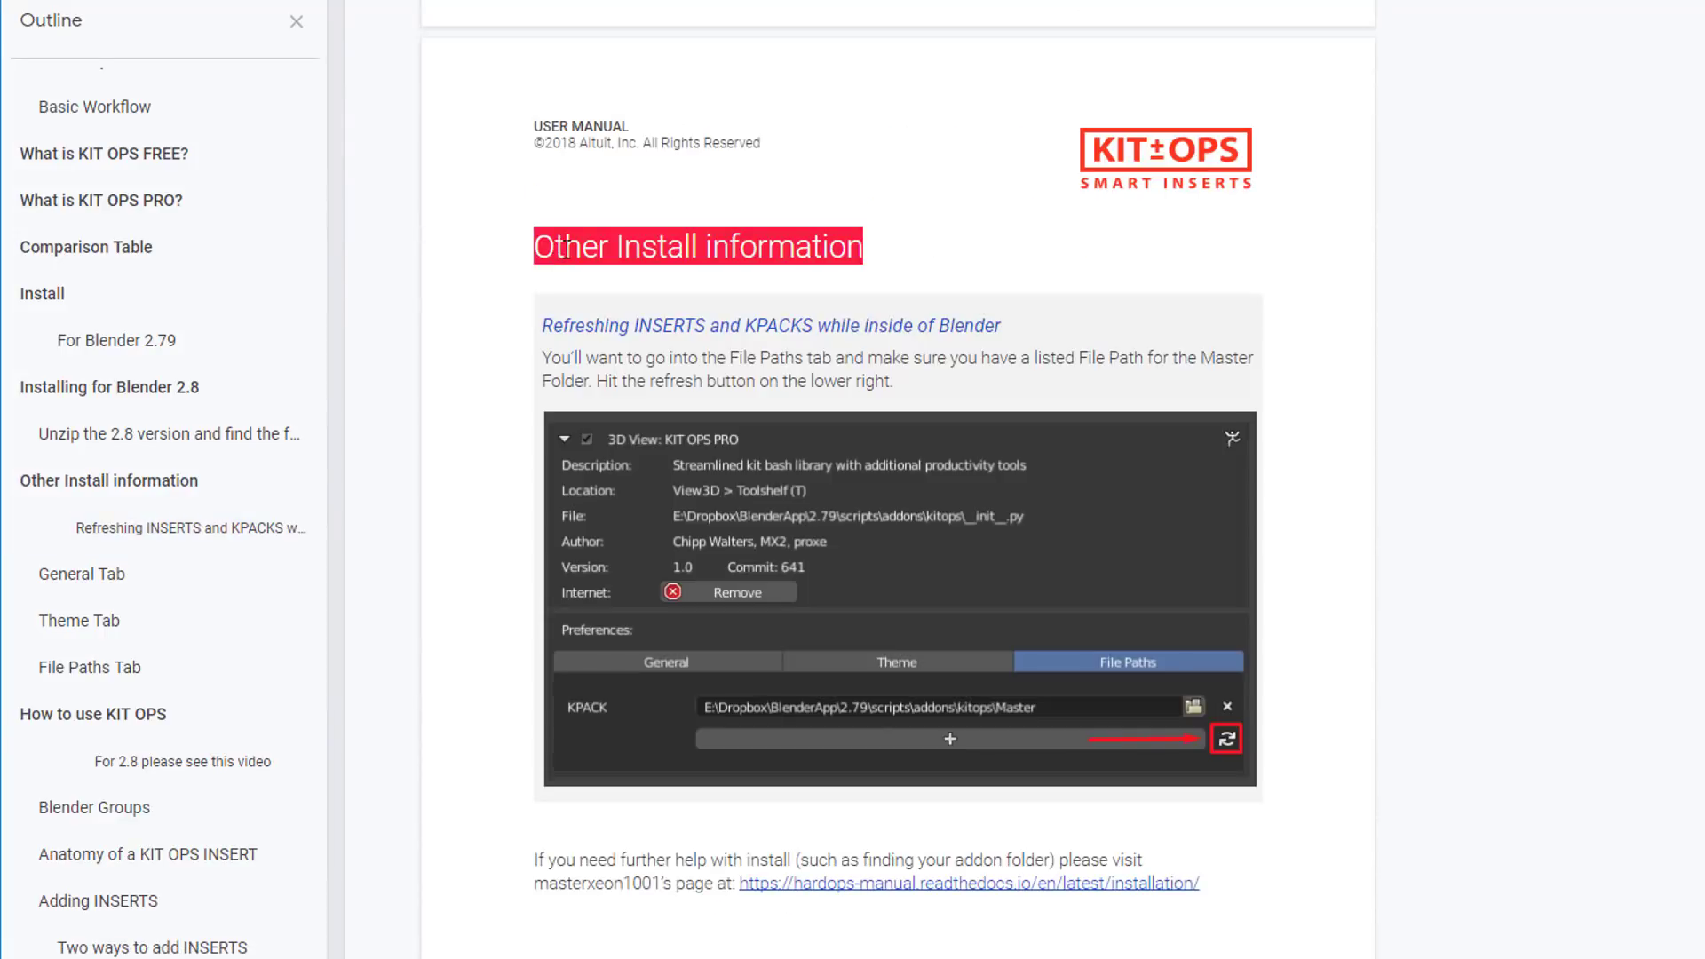
click(84, 483)
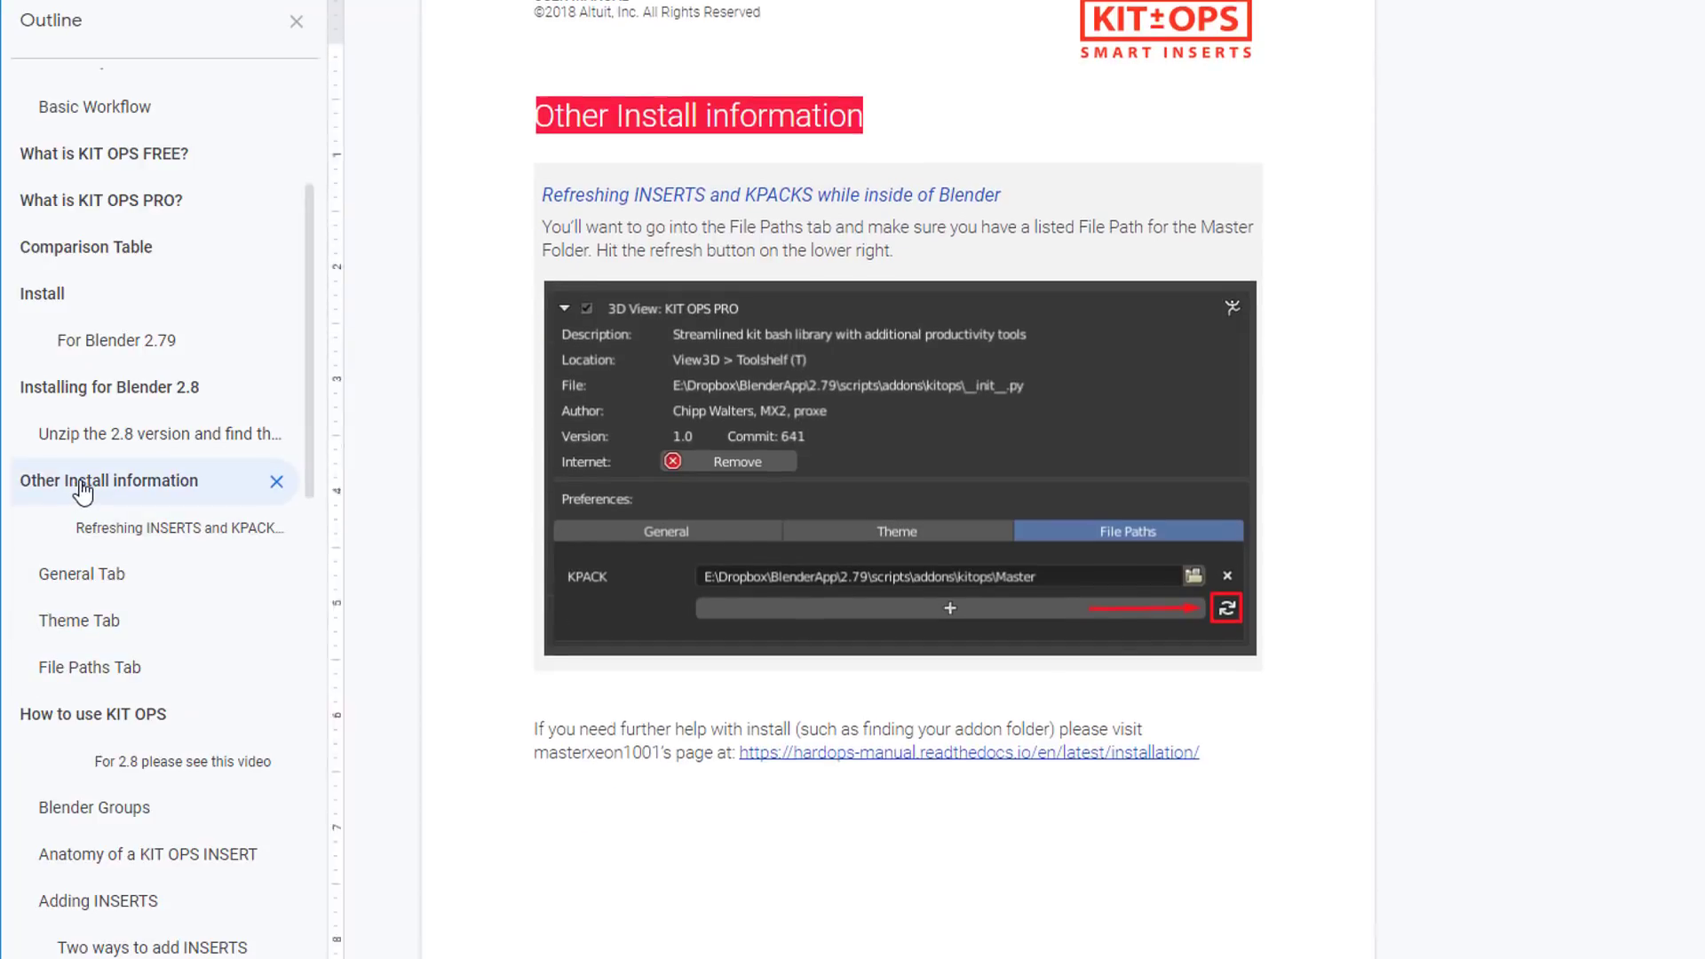
click(883, 711)
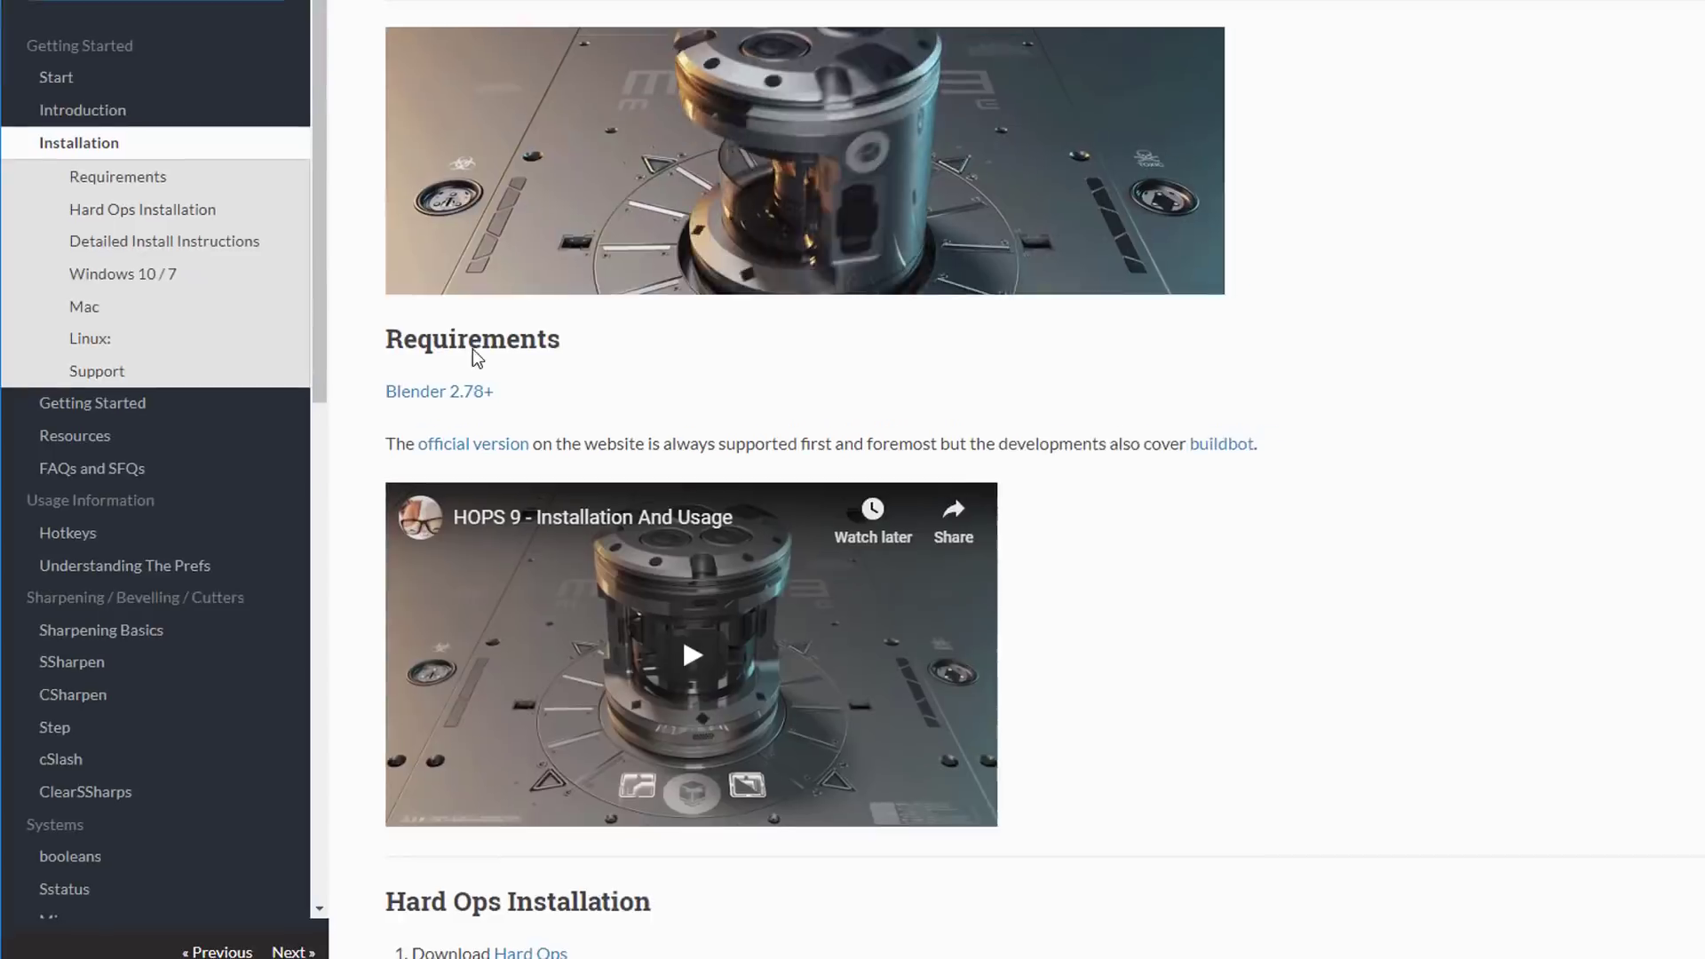
scroll(1050, 619, down, 7)
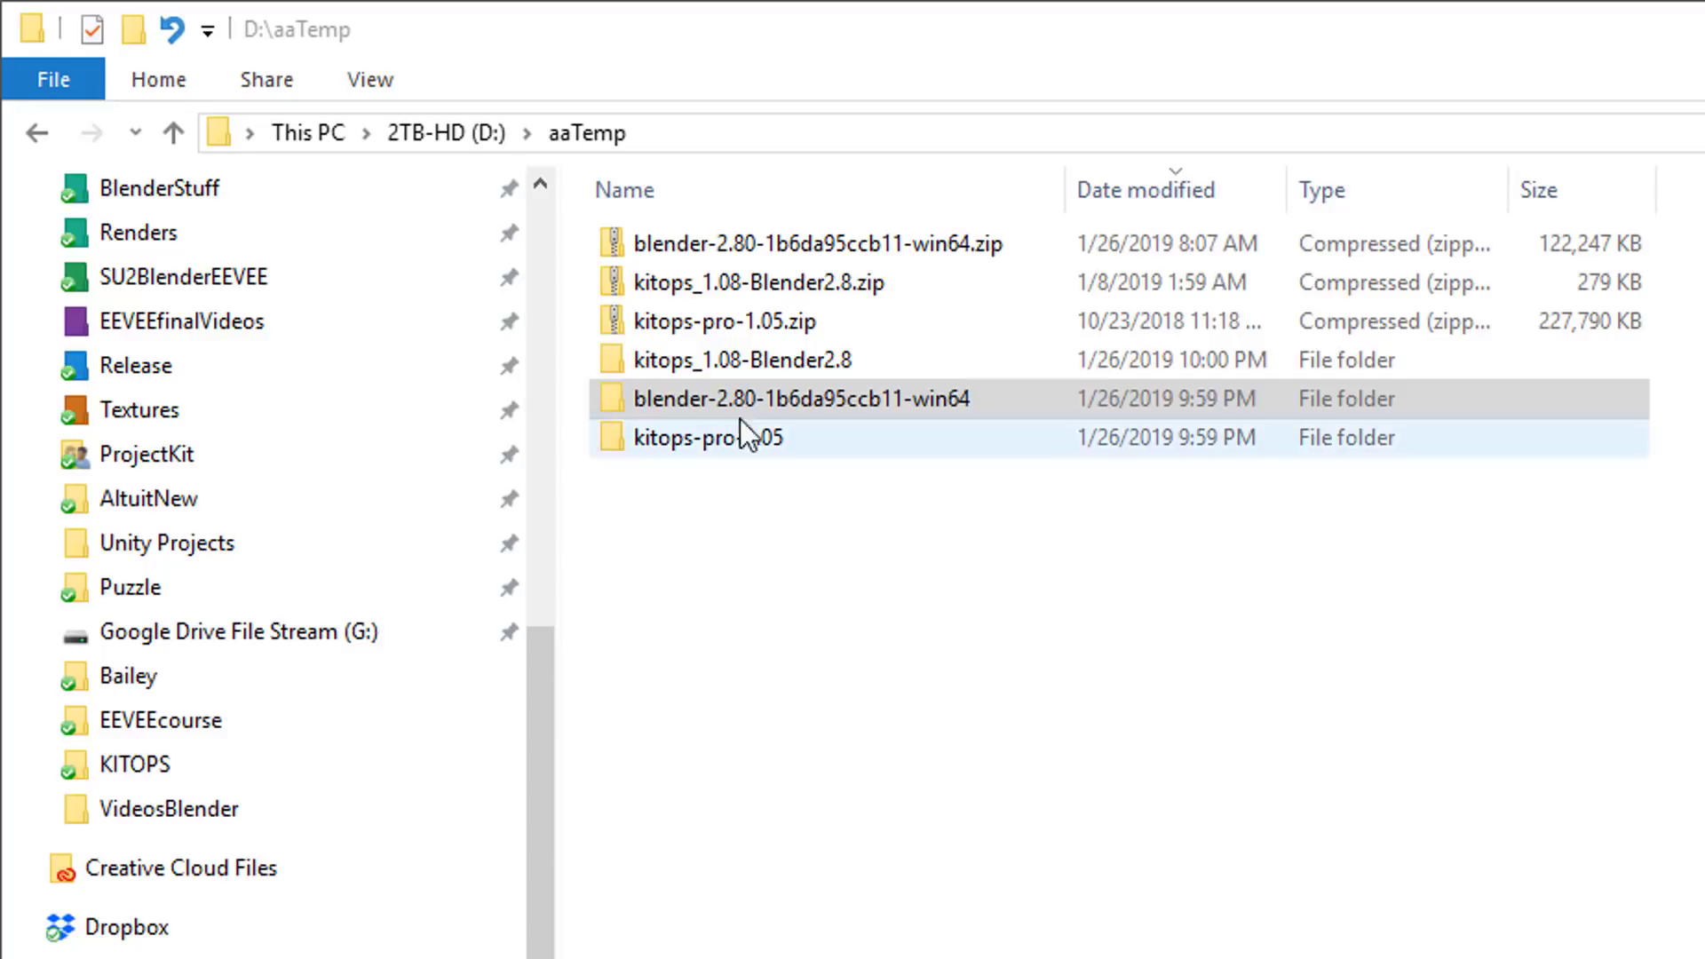
Step: Cut the kitops folder from 2.80\scripts\addons in the blender-2.80-1b6da95ccb11-win64 installation
double_click(719, 393)
double_click(684, 243)
double_click(683, 245)
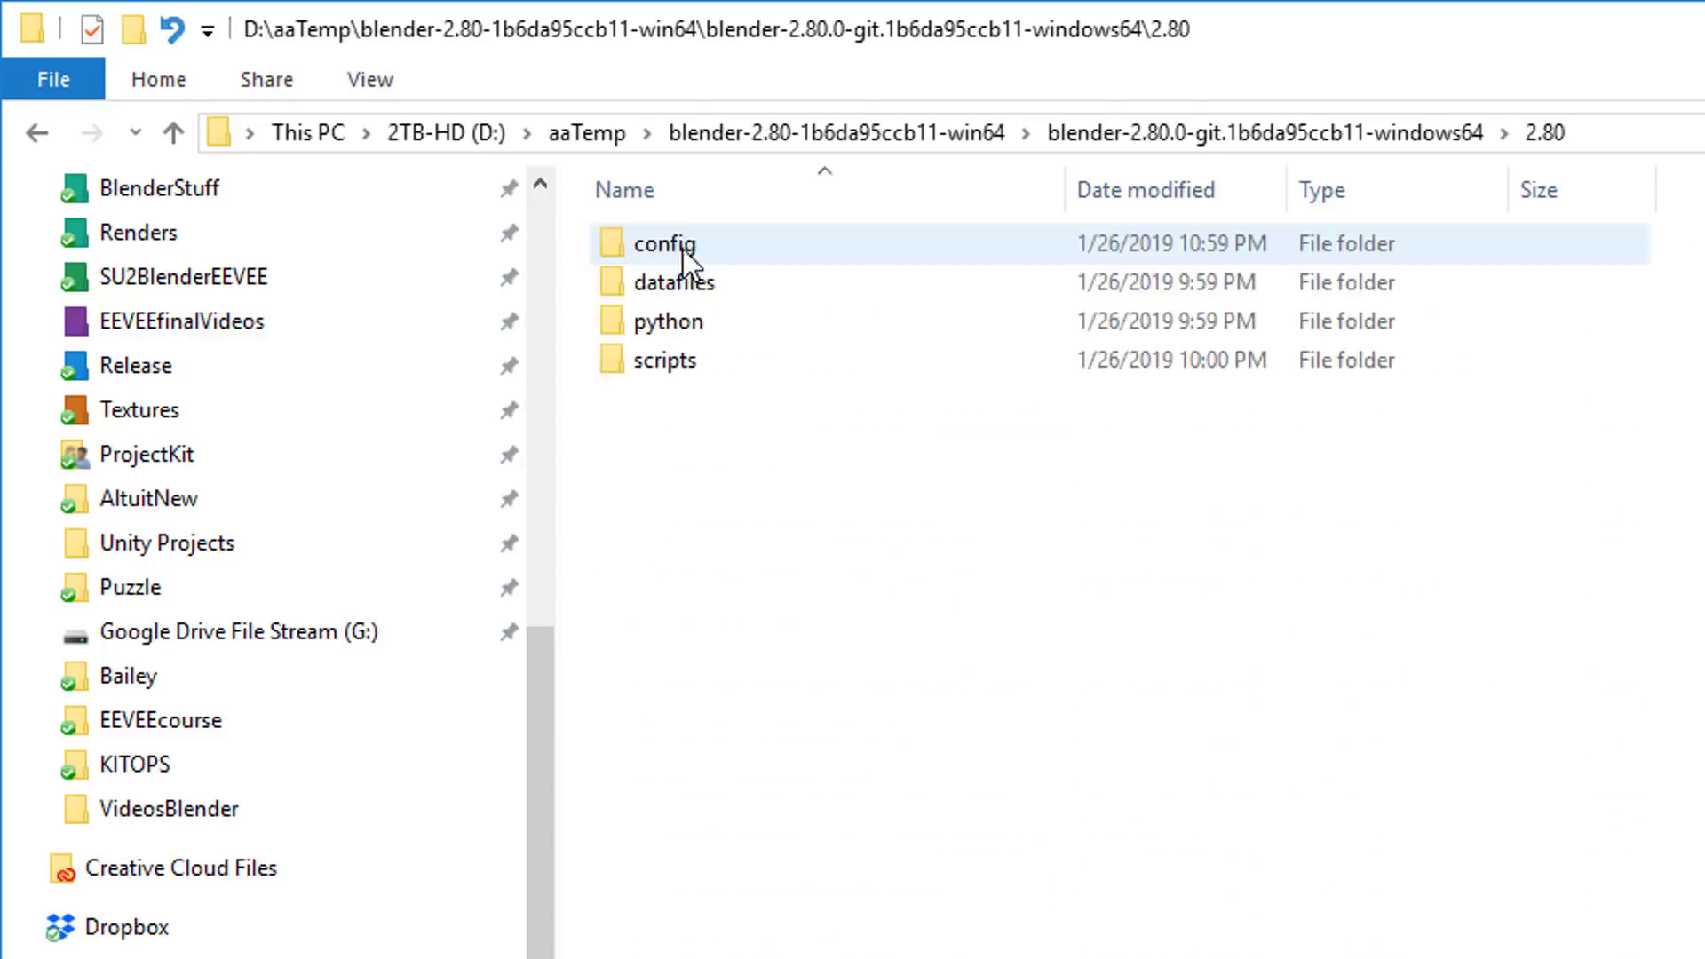
double_click(662, 362)
scroll(876, 861, down, 9)
click(671, 573)
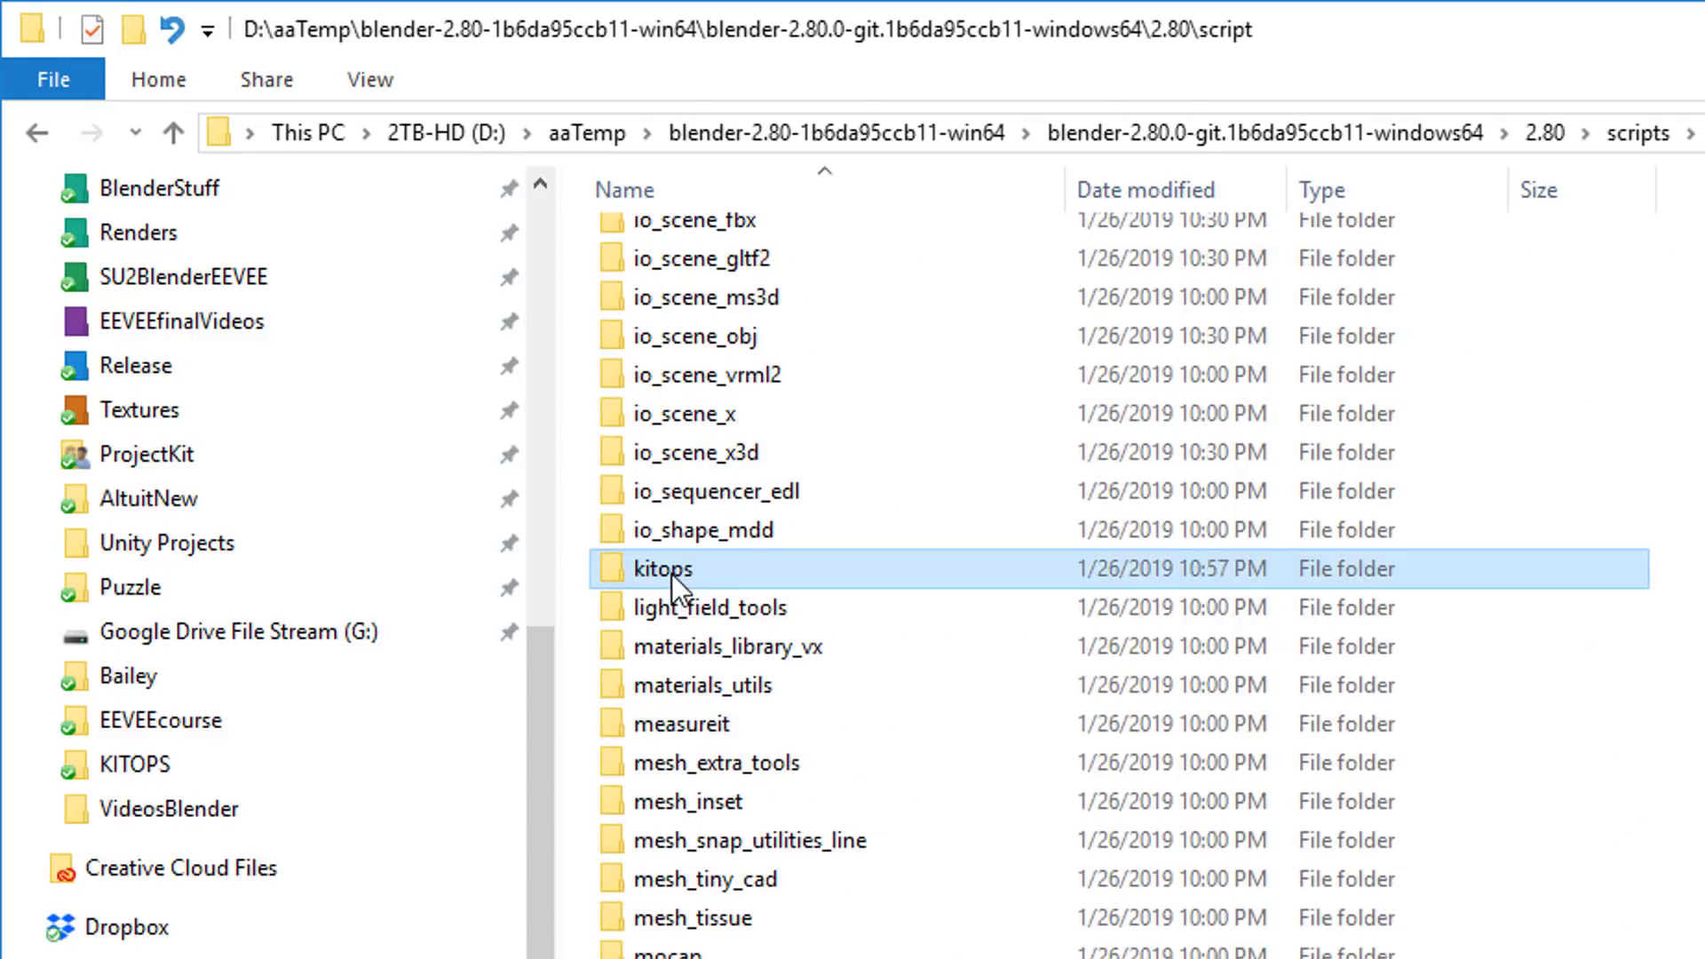
key(ctrl+x)
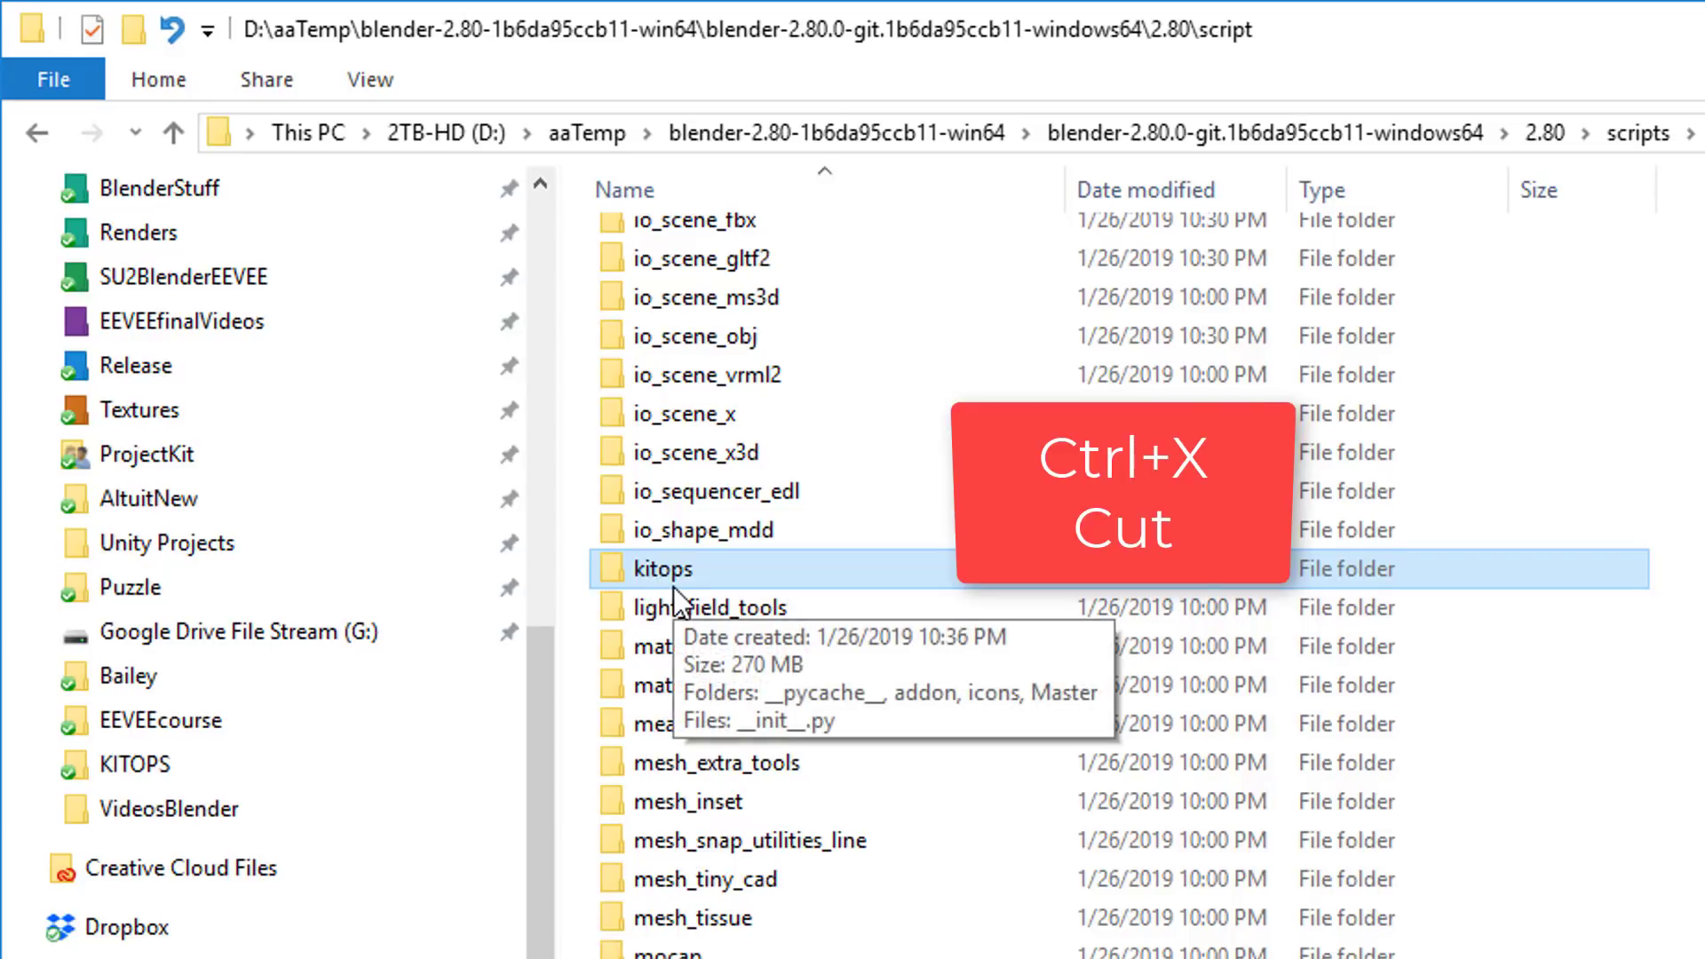
Step: Open the user add-ons folder under AppData\Roaming\Blender Foundation\Blender\2.80\scripts\addons
drag(539, 732, 514, 431)
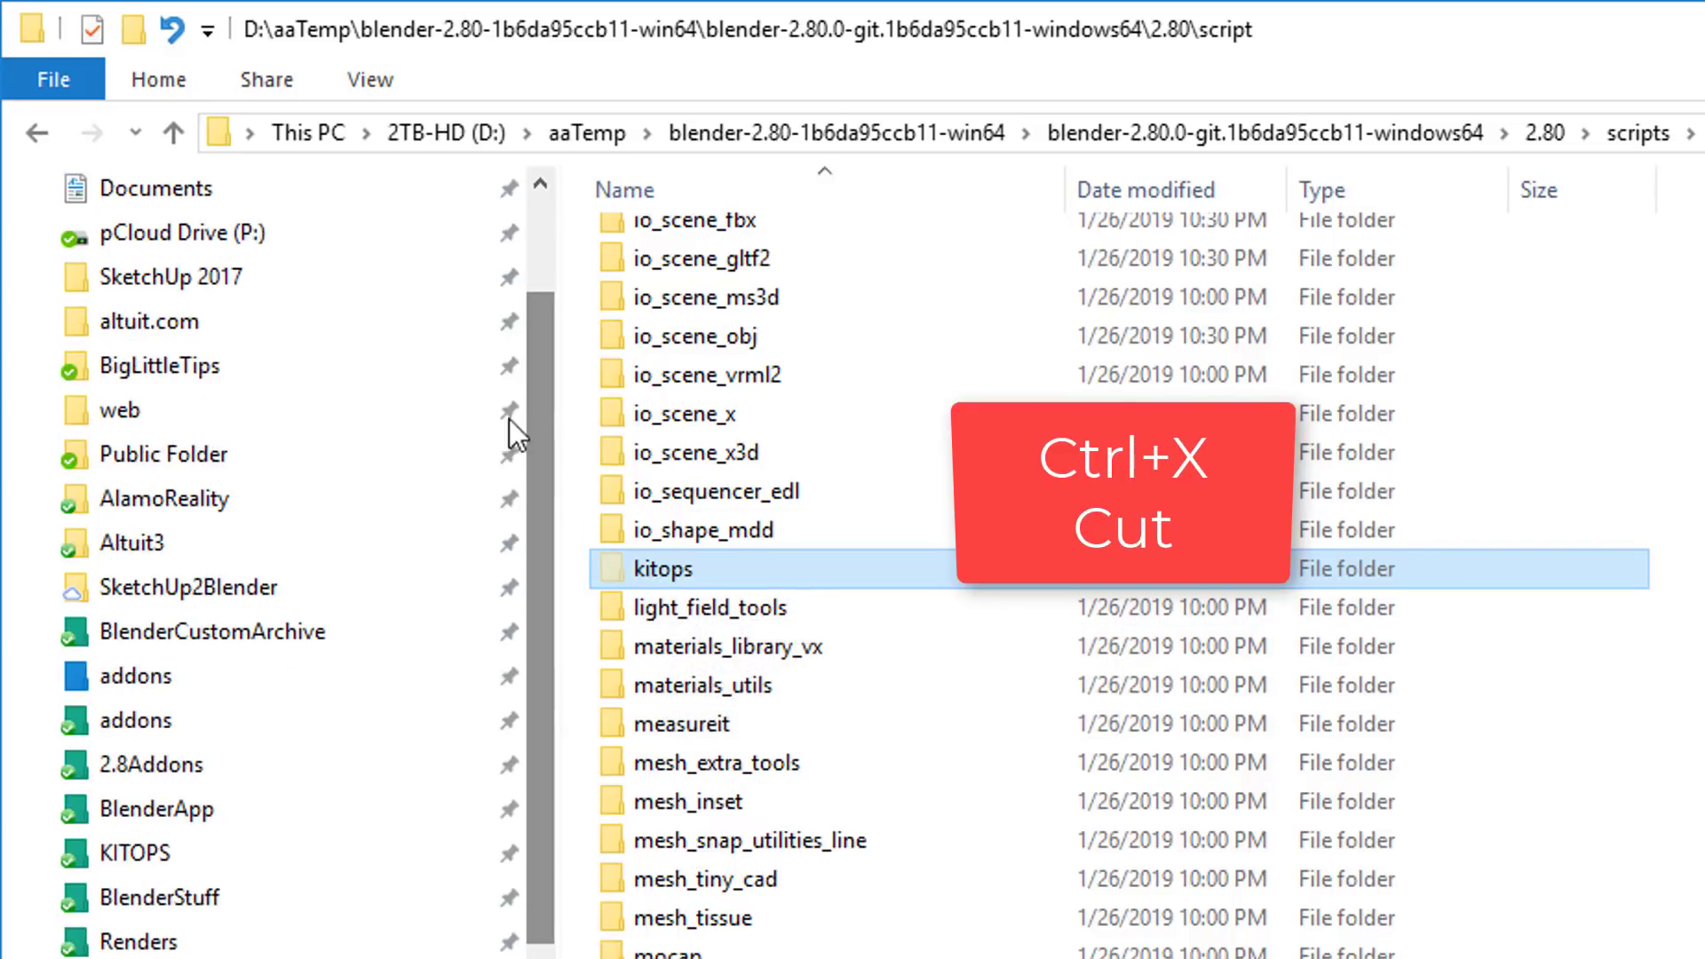
click(135, 677)
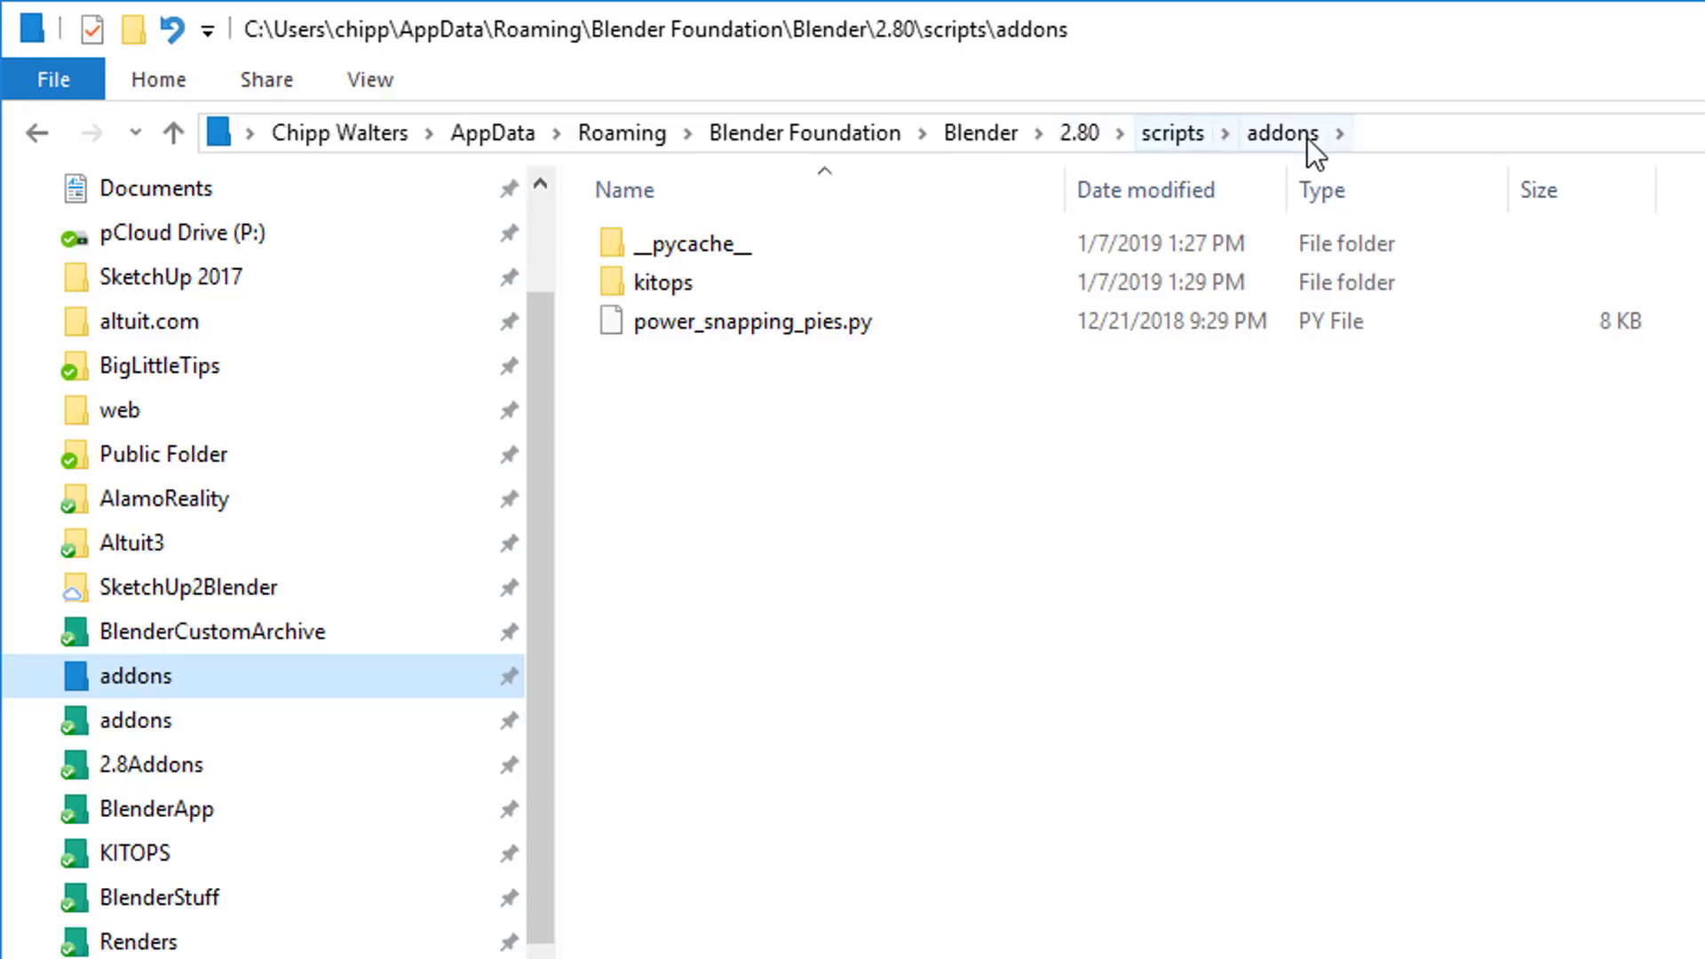
click(1039, 577)
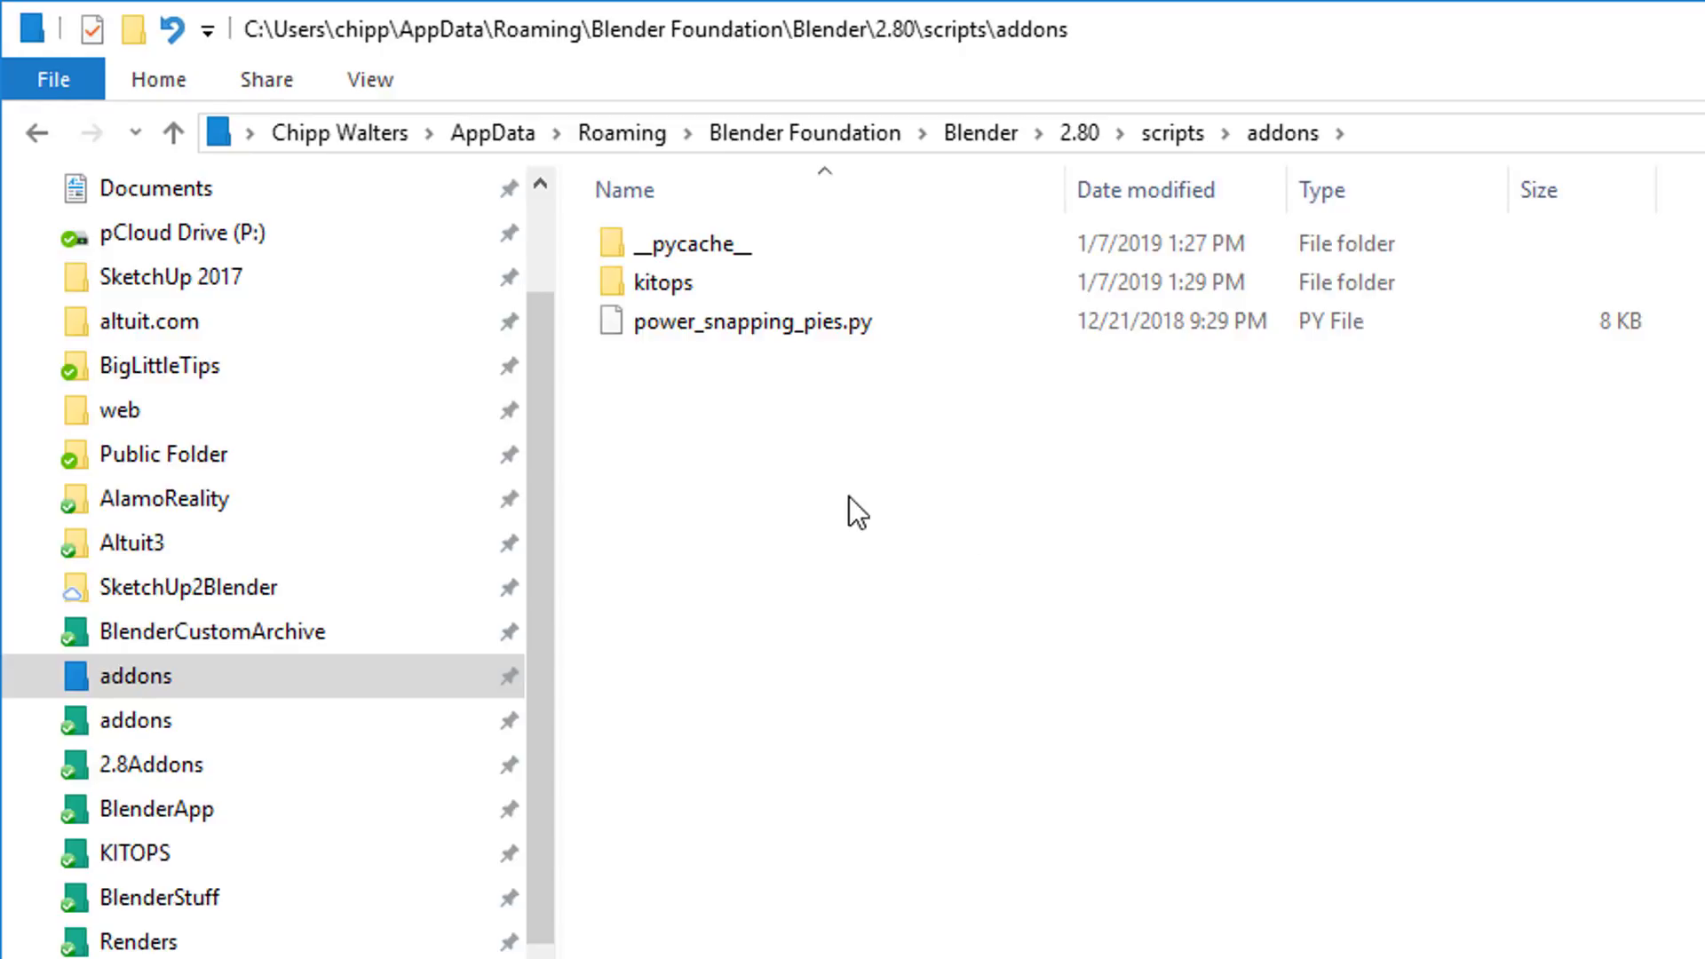
Step: Return to the test installation's 2.80 folder, bring up the actions for its config folder, and switch to Blender
click(35, 130)
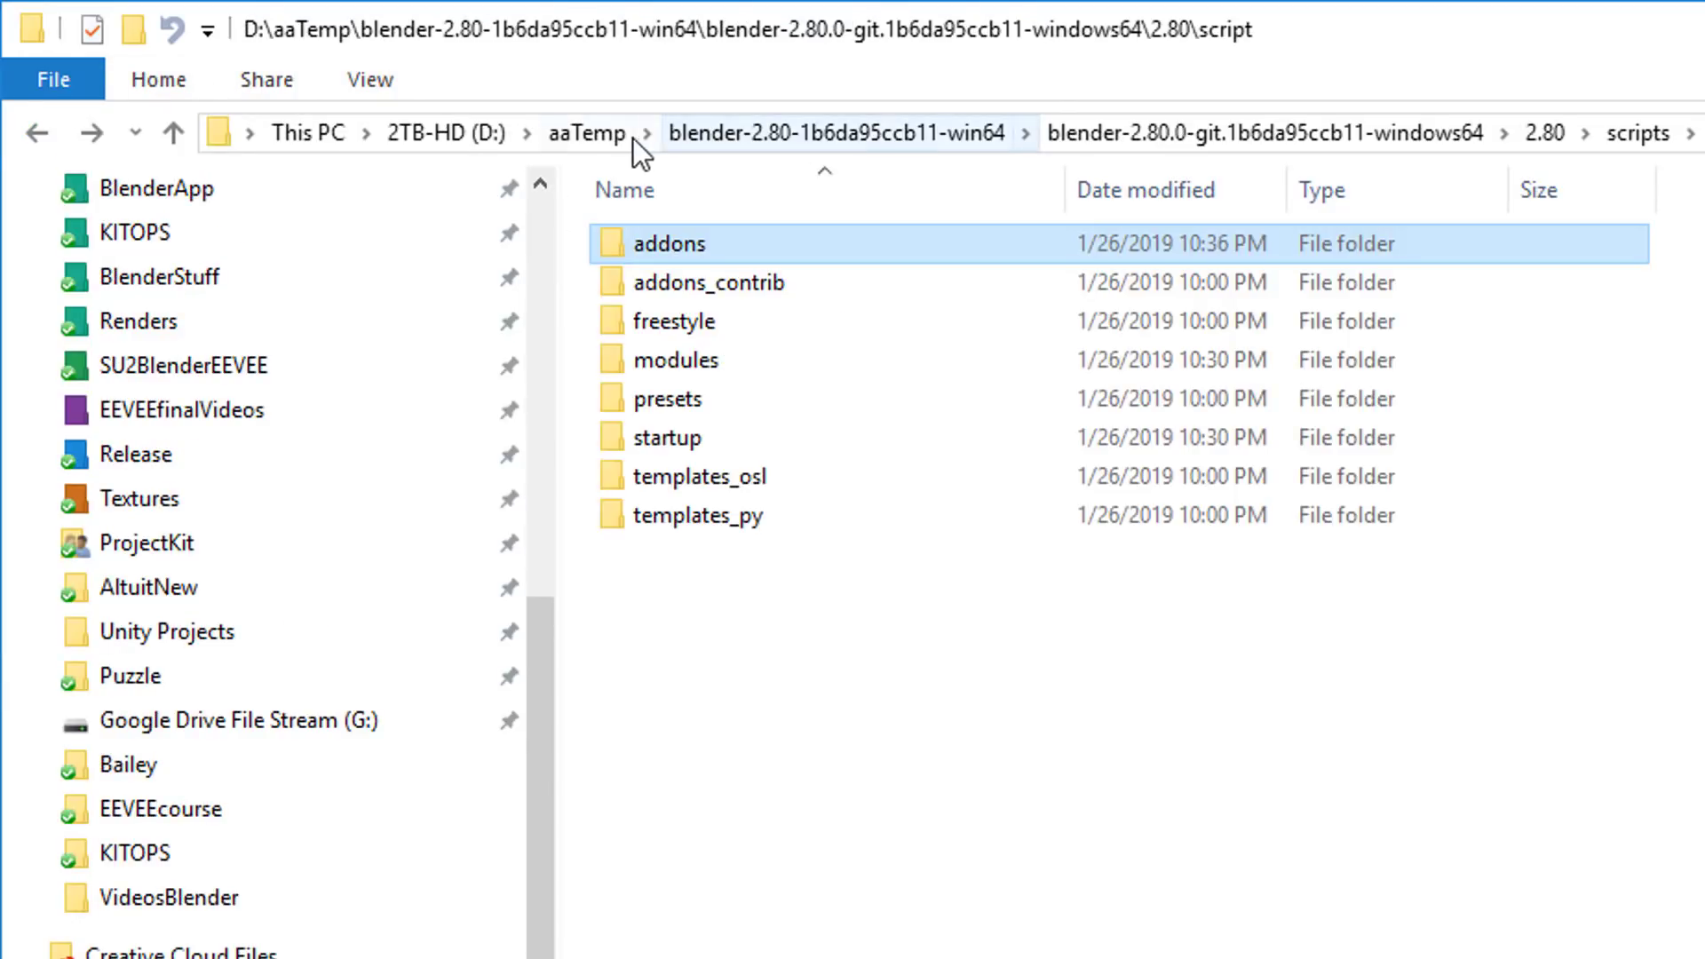
click(1543, 135)
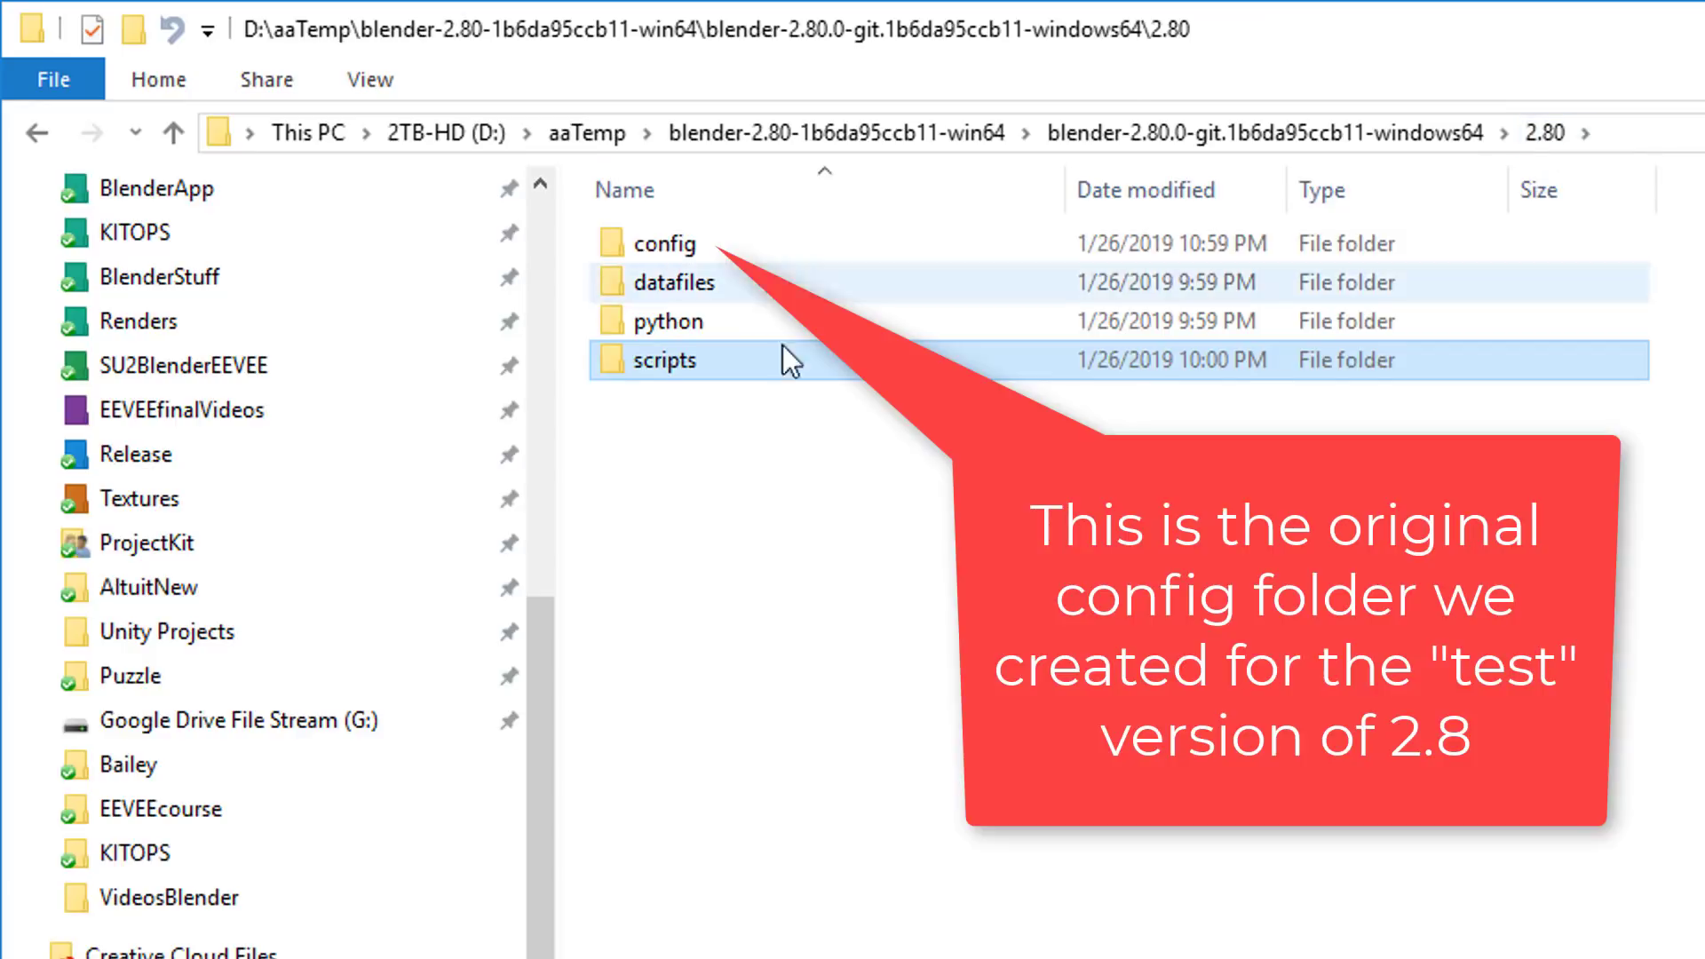
right_click(646, 245)
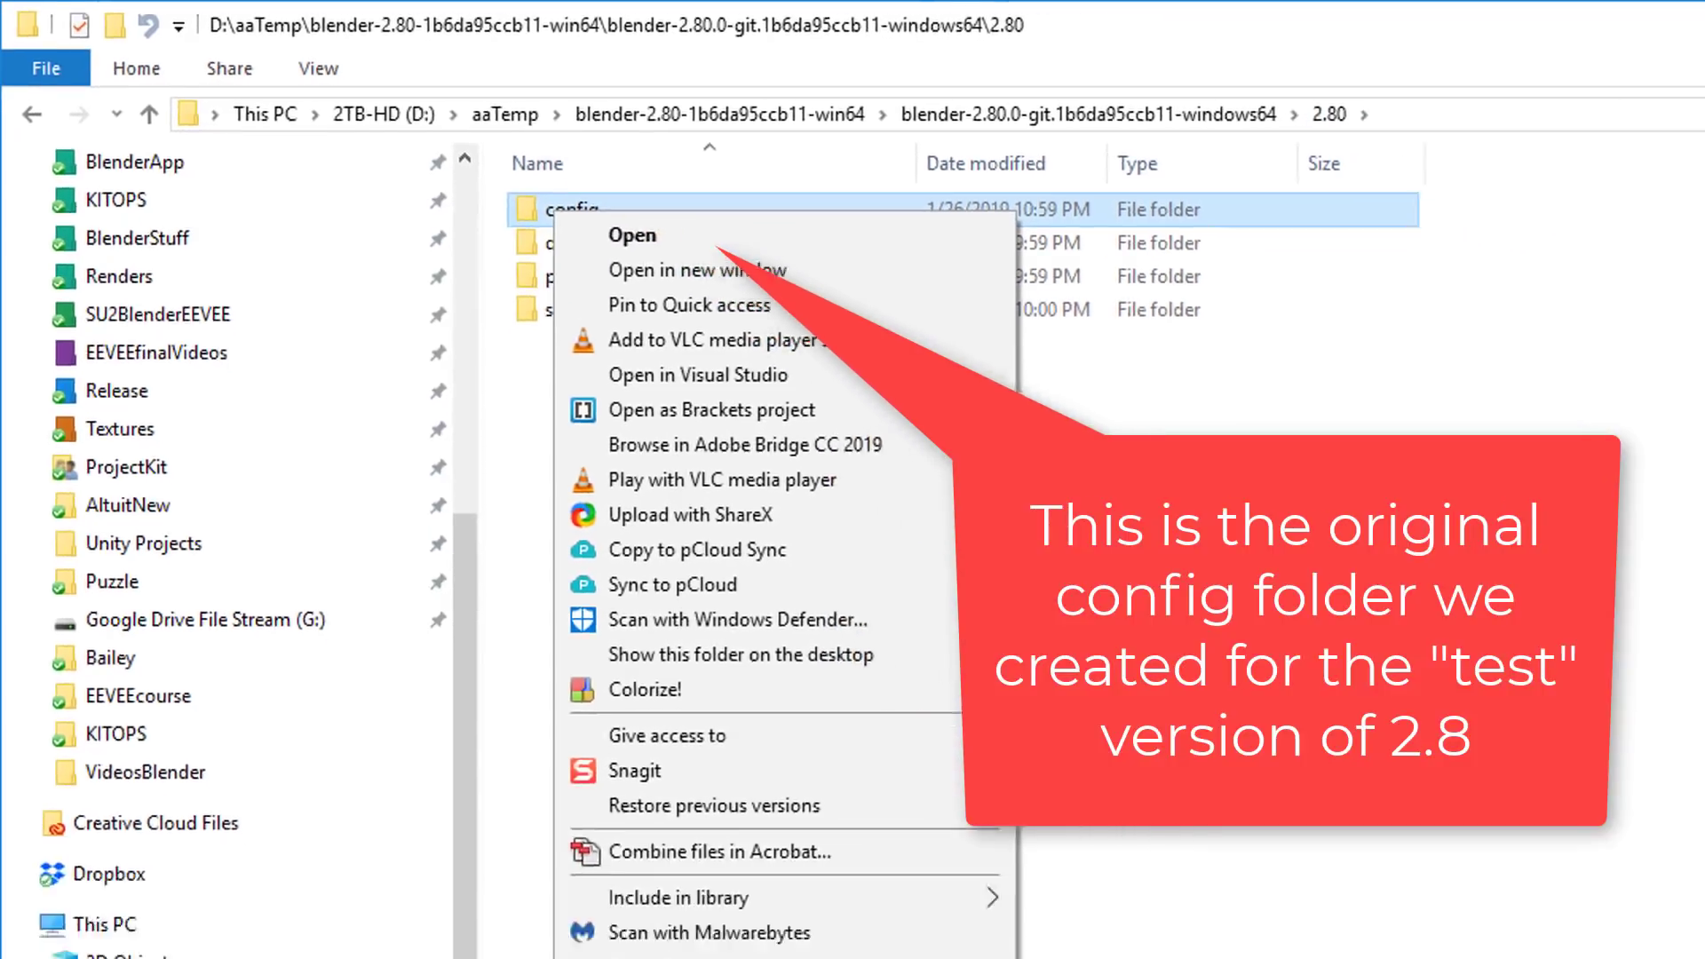
click(776, 958)
double_click(101, 831)
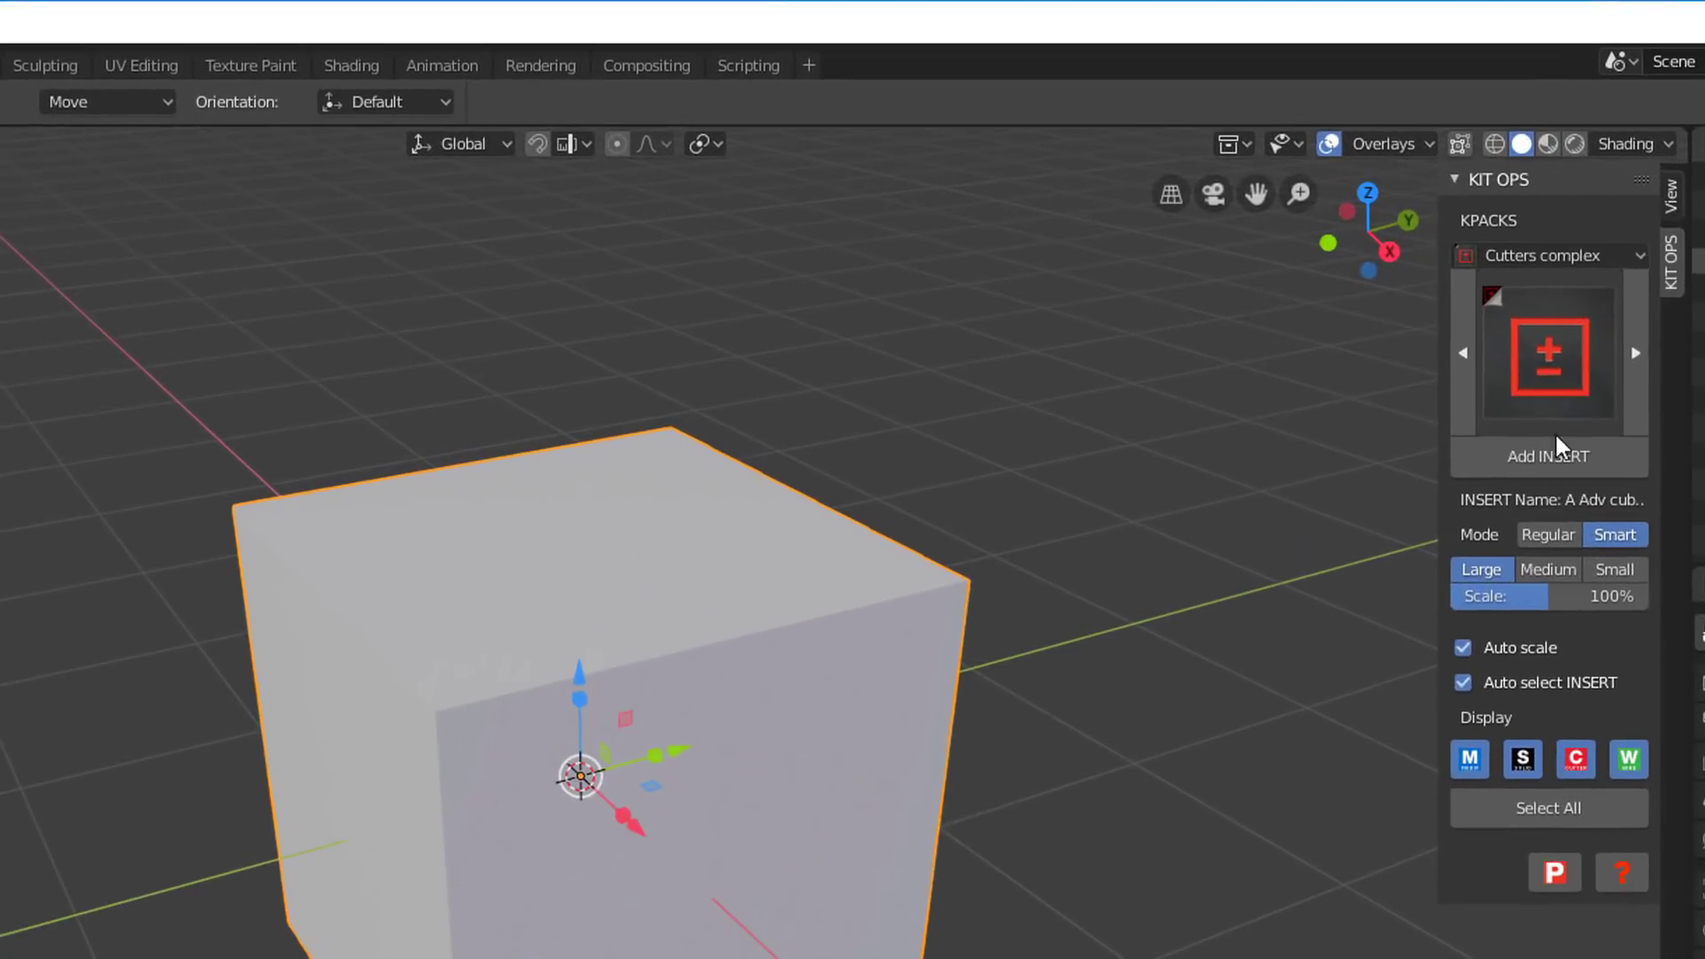
Step: Choose the Cutters complex KPACK, deselect the cube, and bring up the file commands
click(1465, 217)
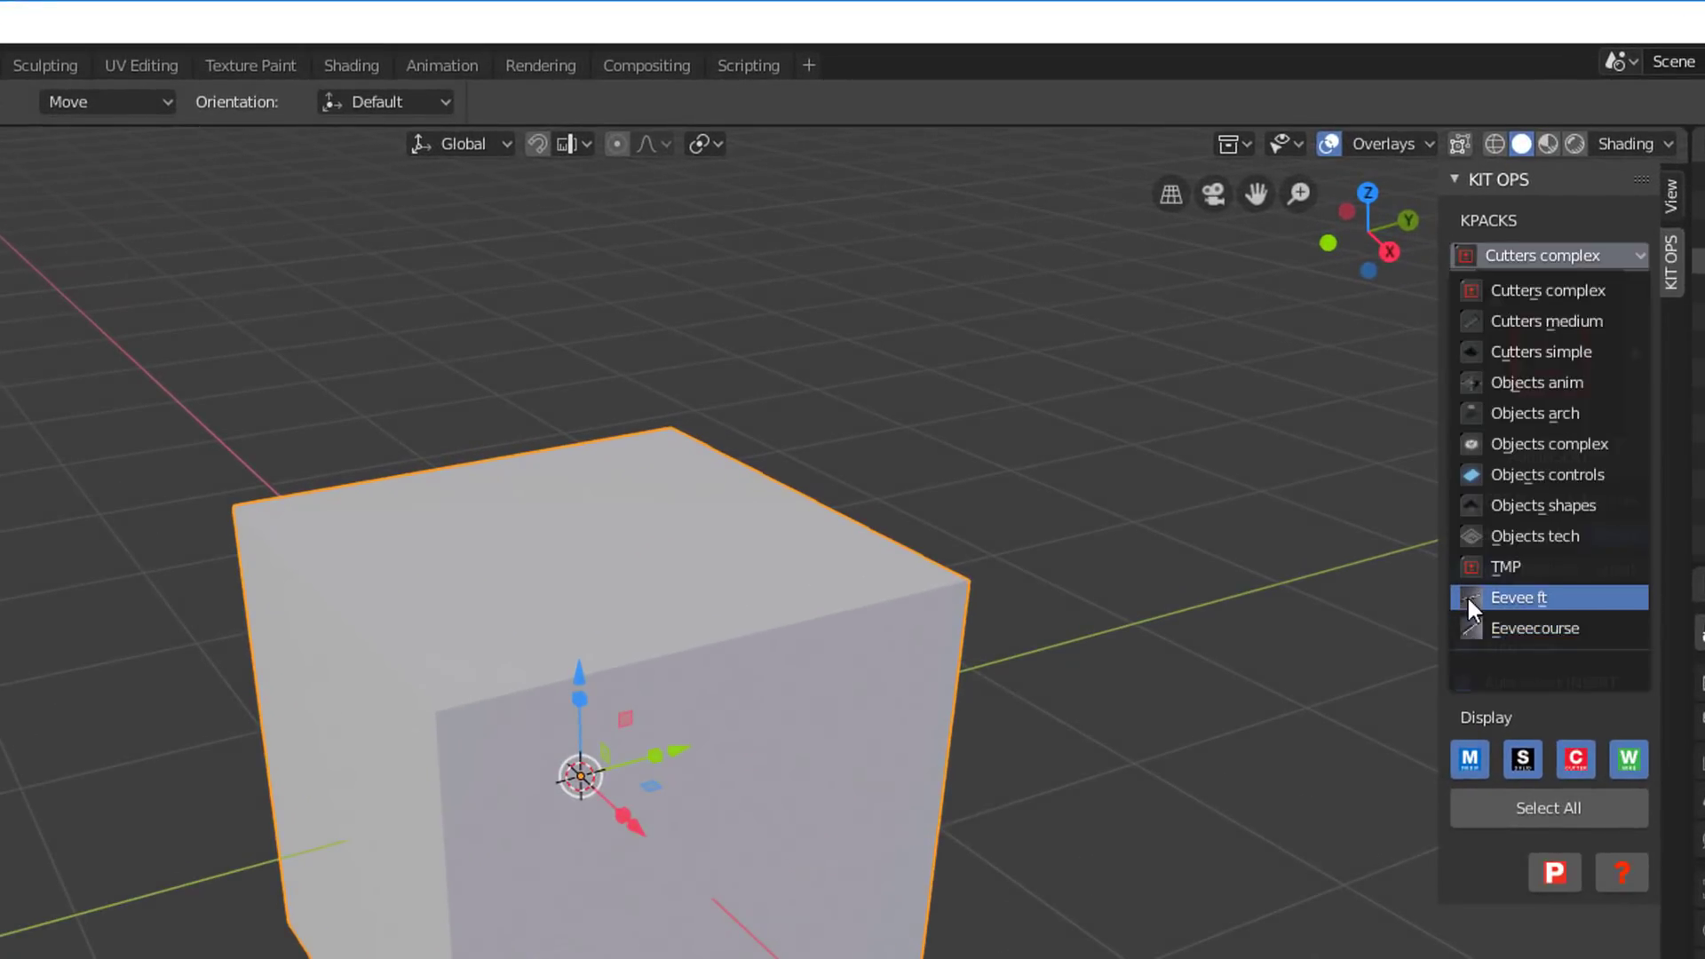
click(1521, 290)
key(alt+a)
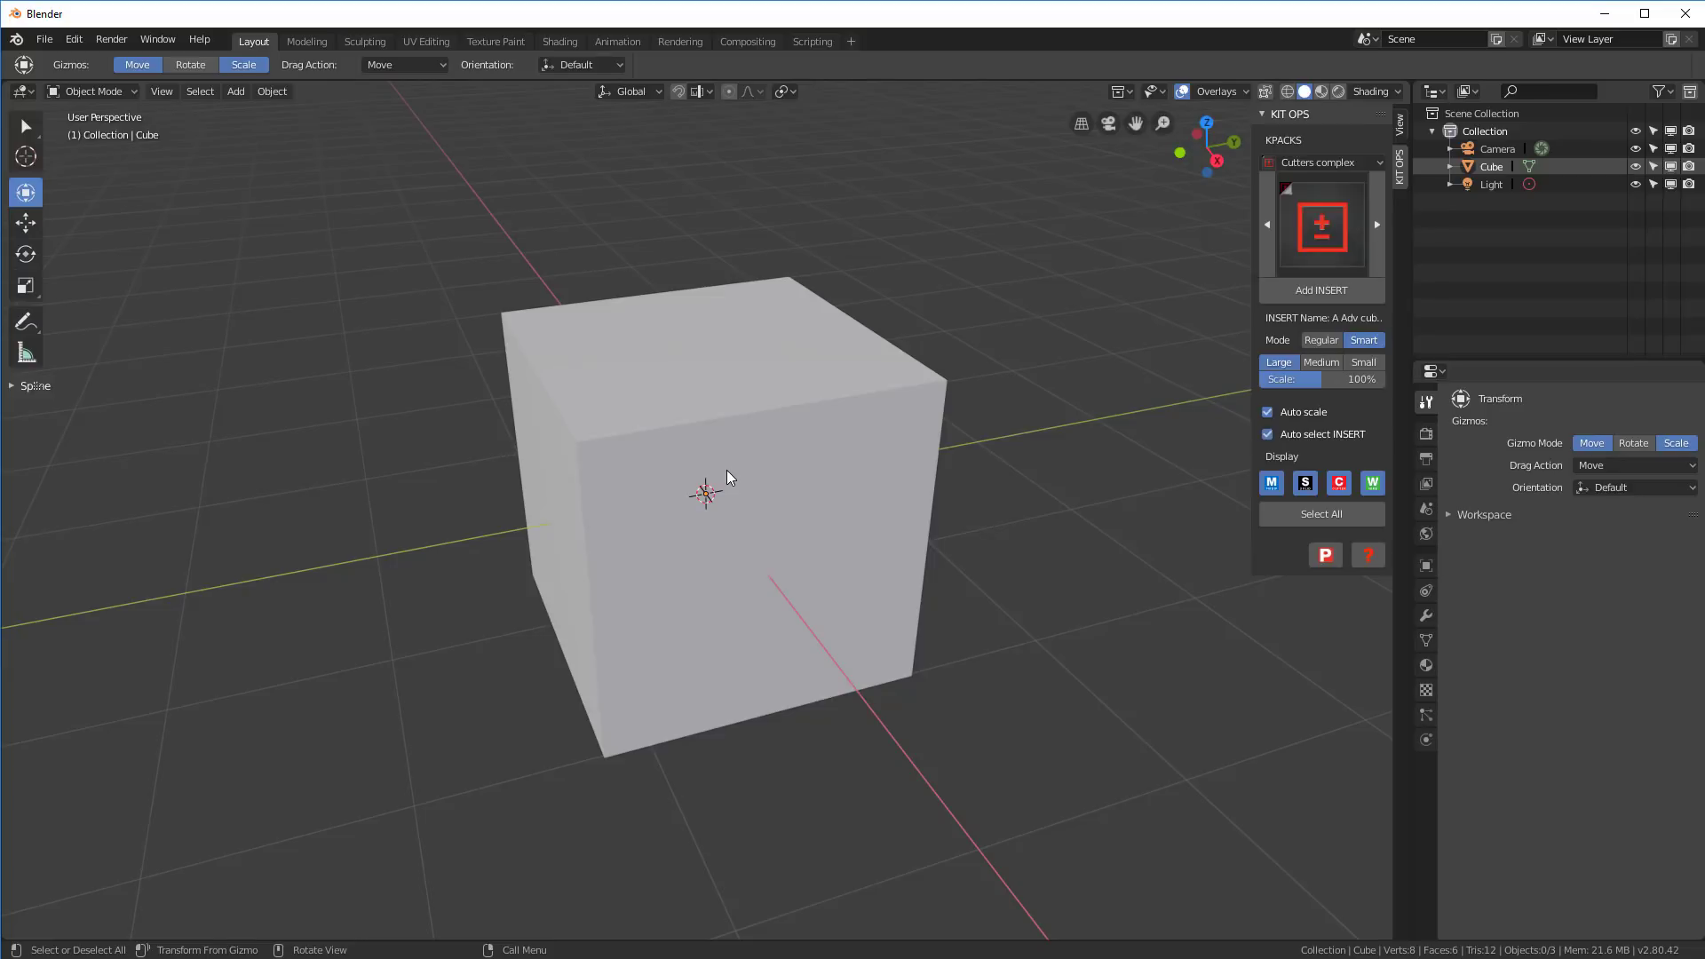
click(44, 39)
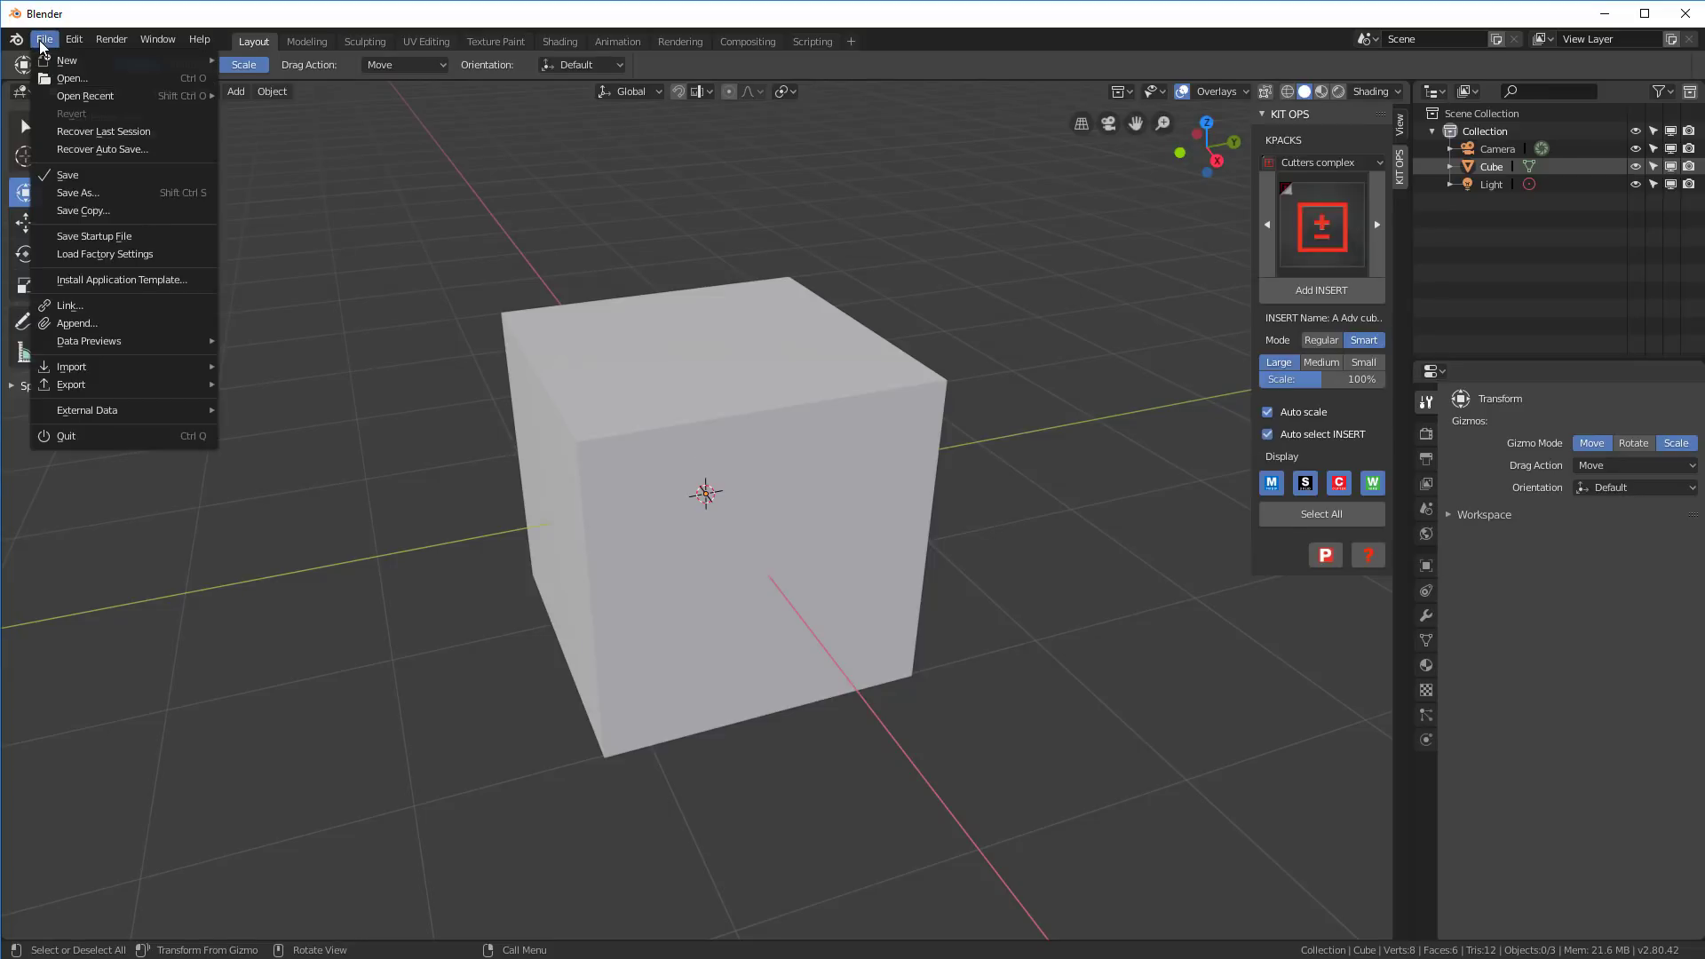